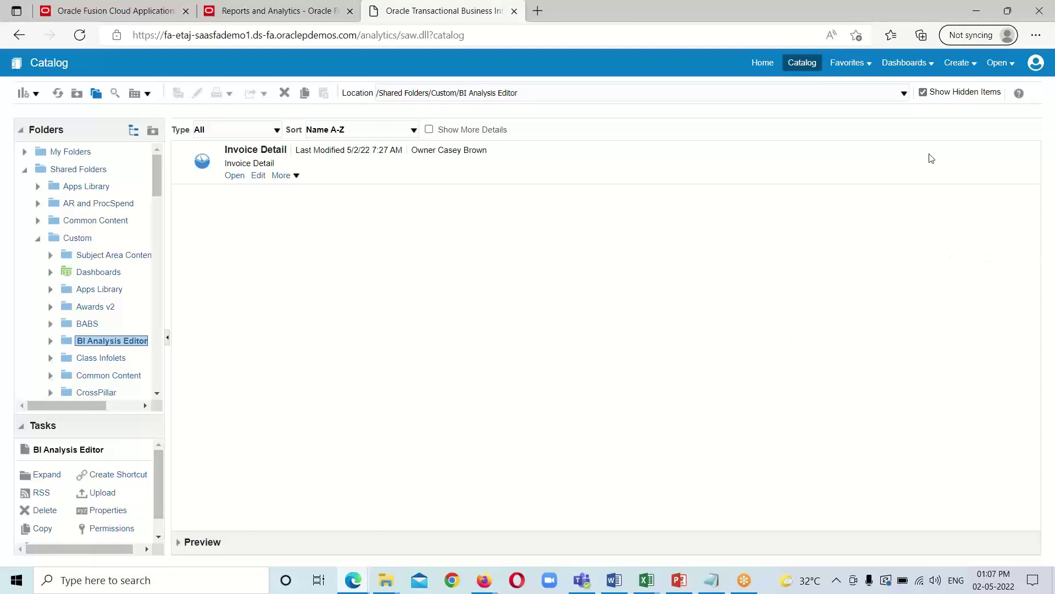
Create a new analysis based on the Payables Invoices - Transactions Real Time subject area.
left_click(958, 62)
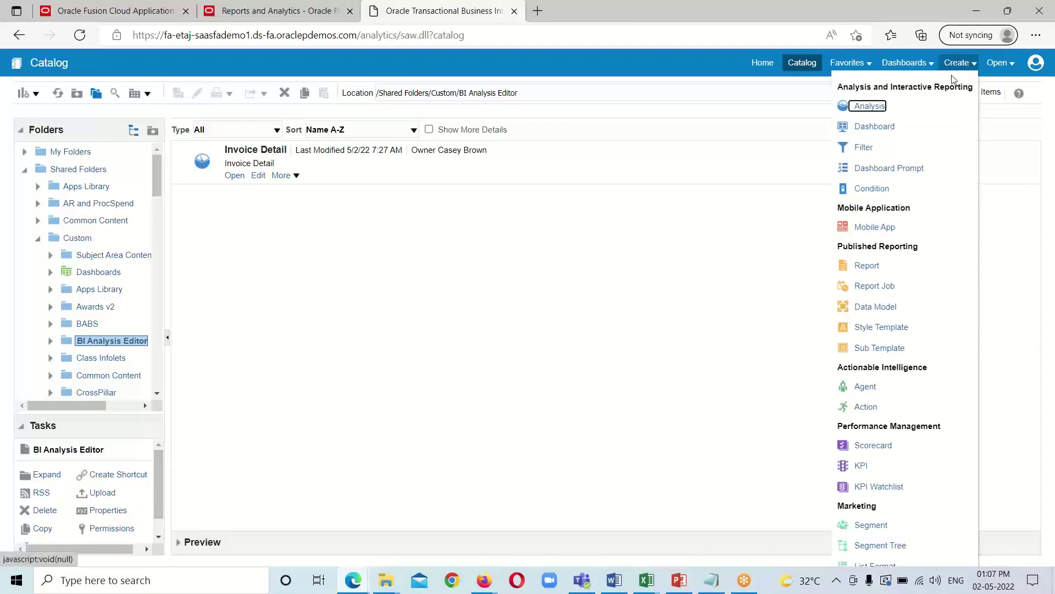
left_click(872, 108)
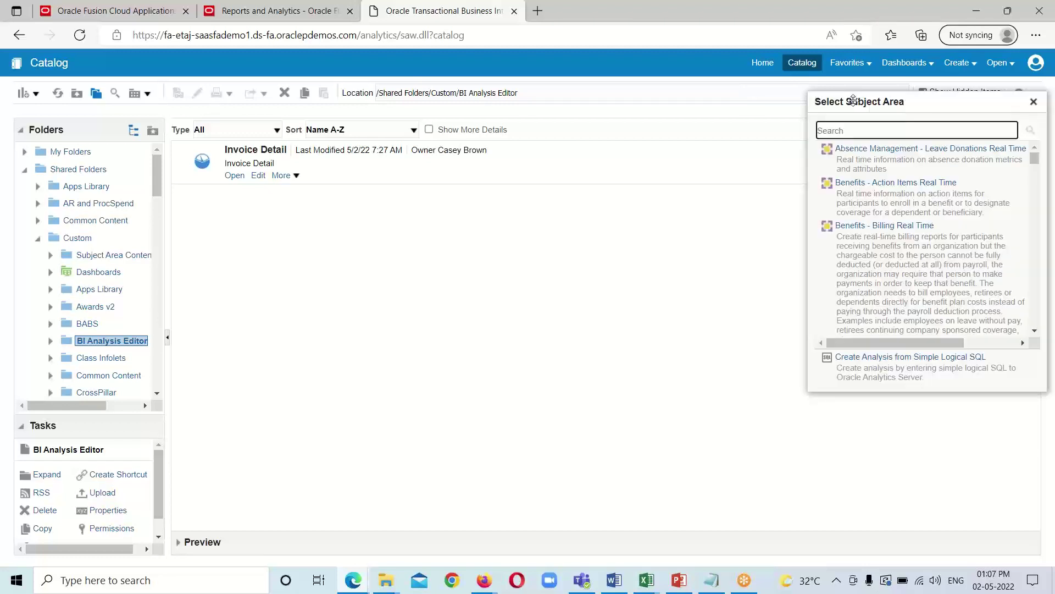
scroll(916, 246, "down", 8)
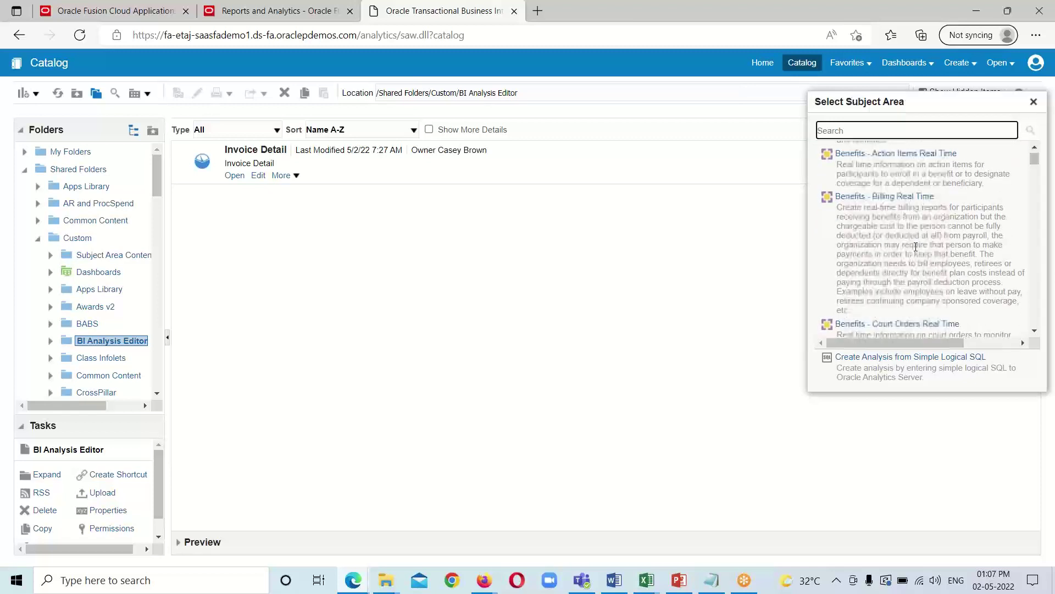
scroll(935, 236, "down", 10)
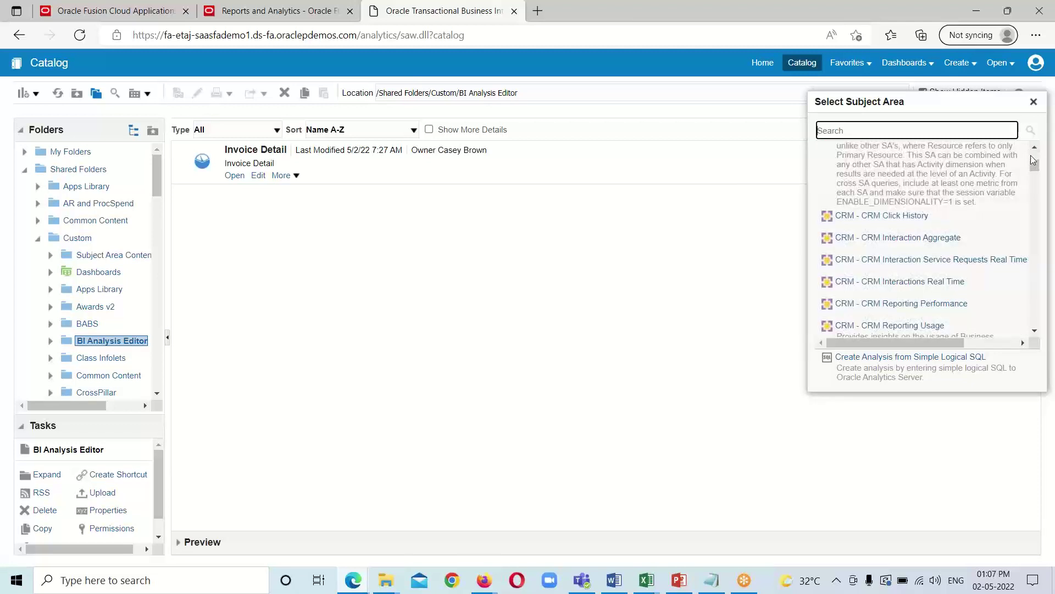
left_click_drag(1034, 165, 1028, 238)
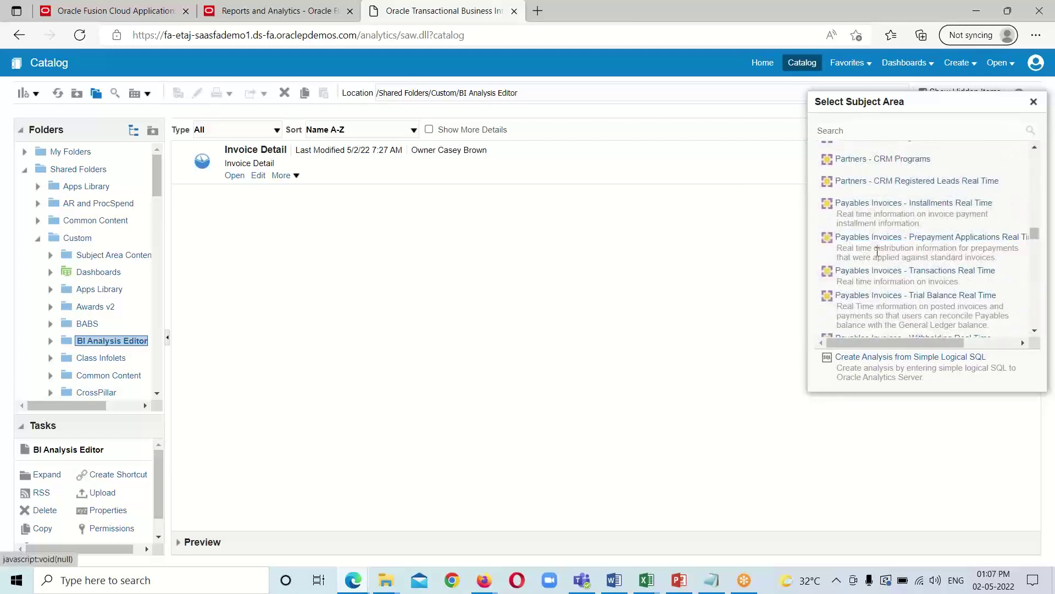
left_click(856, 272)
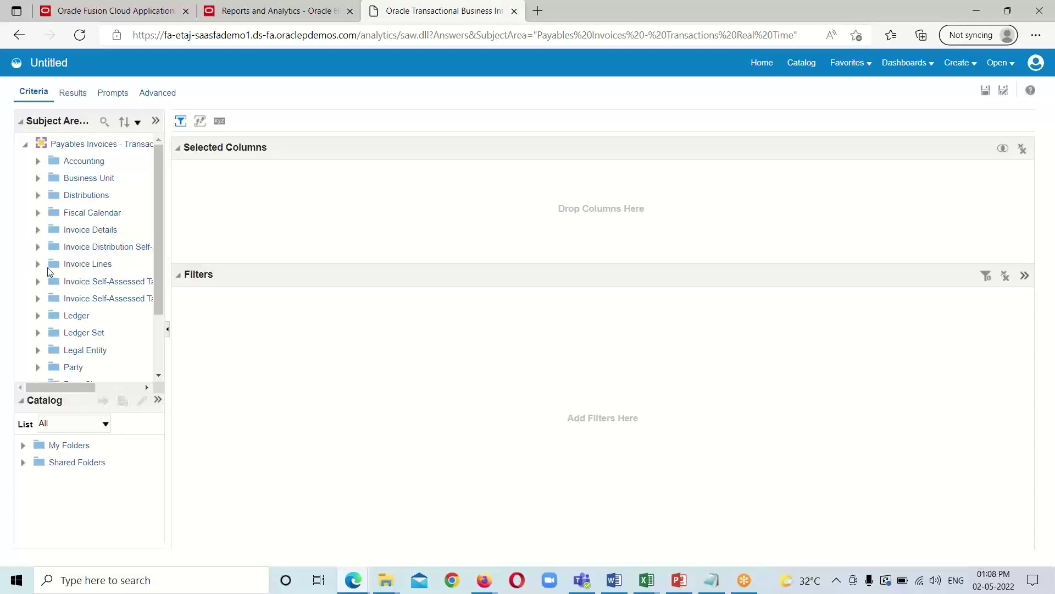
Add the Invoice Date column from the General Information folder of Invoice Details to the analysis.
left_click(37, 230)
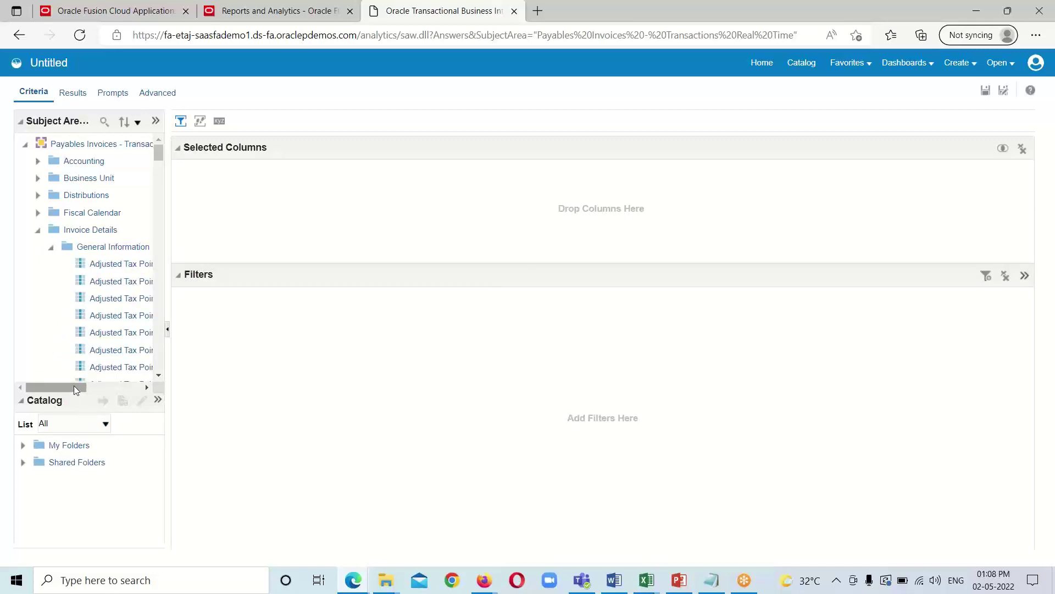
left_click_drag(74, 384, 85, 388)
scroll(111, 363, "down", 5)
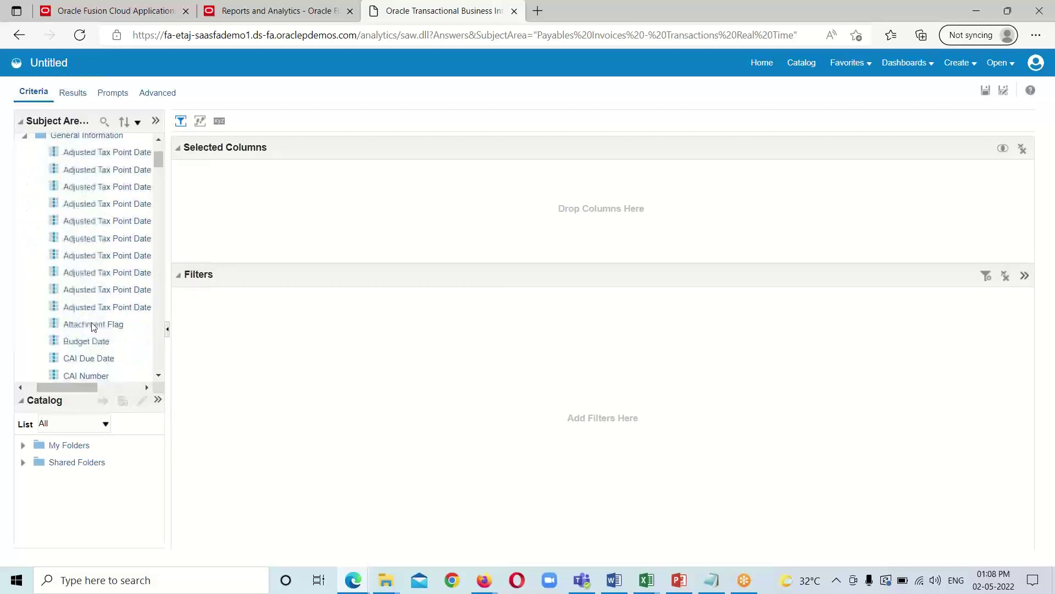
scroll(94, 338, "down", 4)
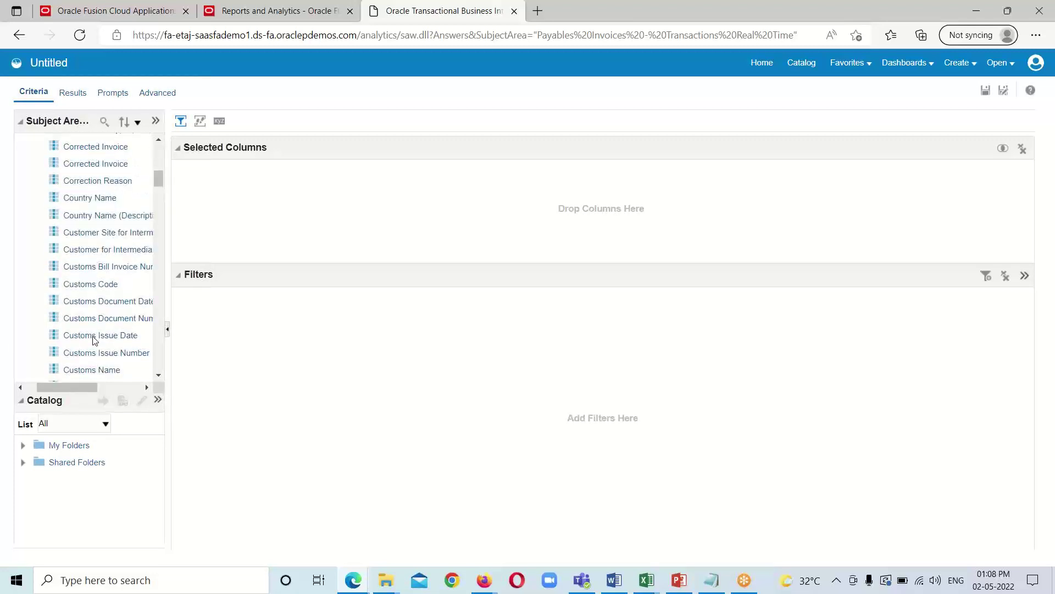
scroll(96, 328, "down", 5)
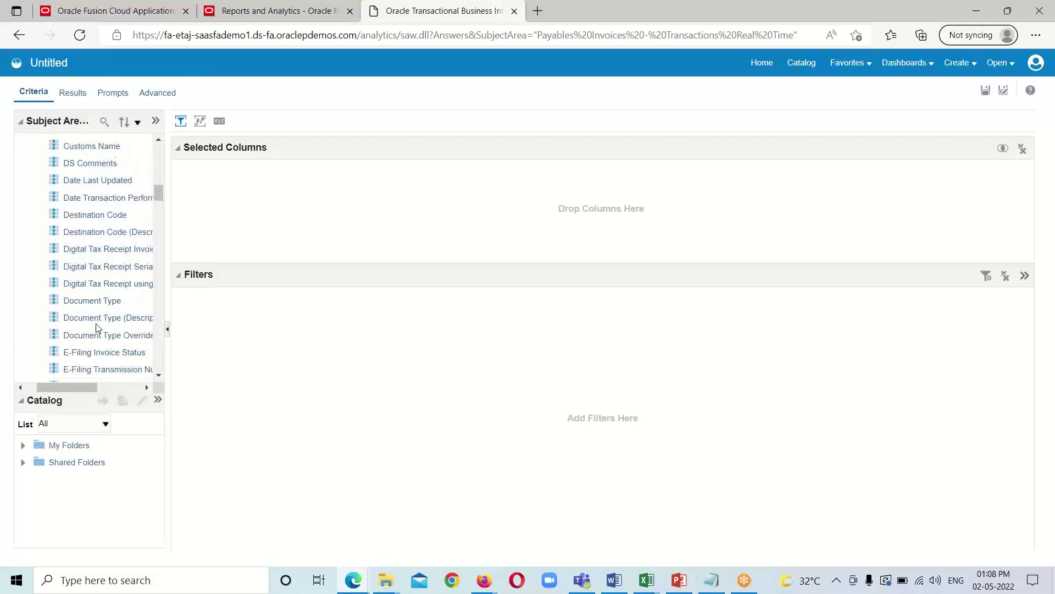
scroll(97, 328, "down", 9)
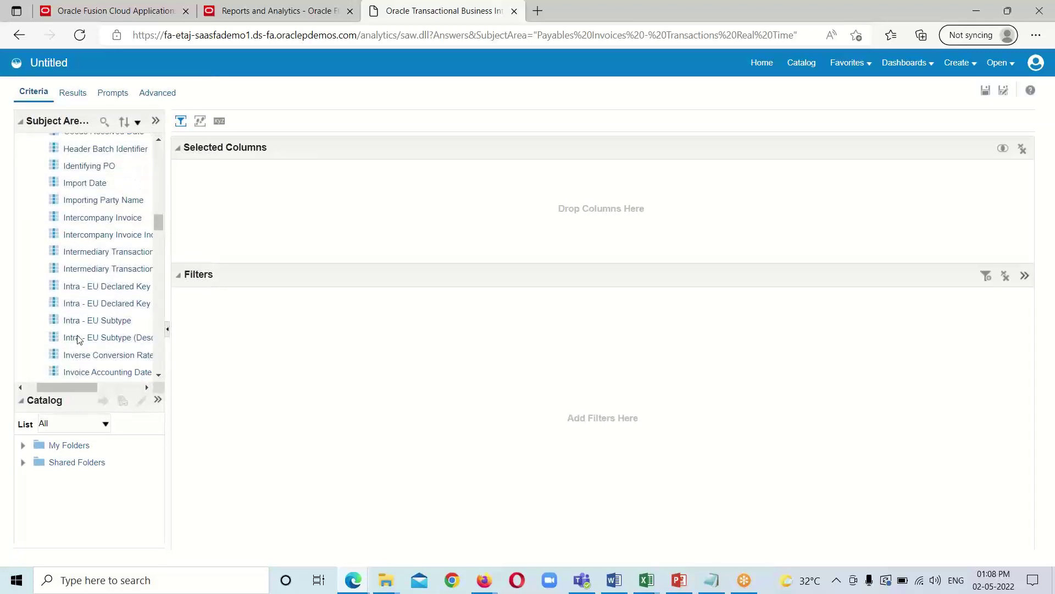
scroll(77, 338, "down", 6)
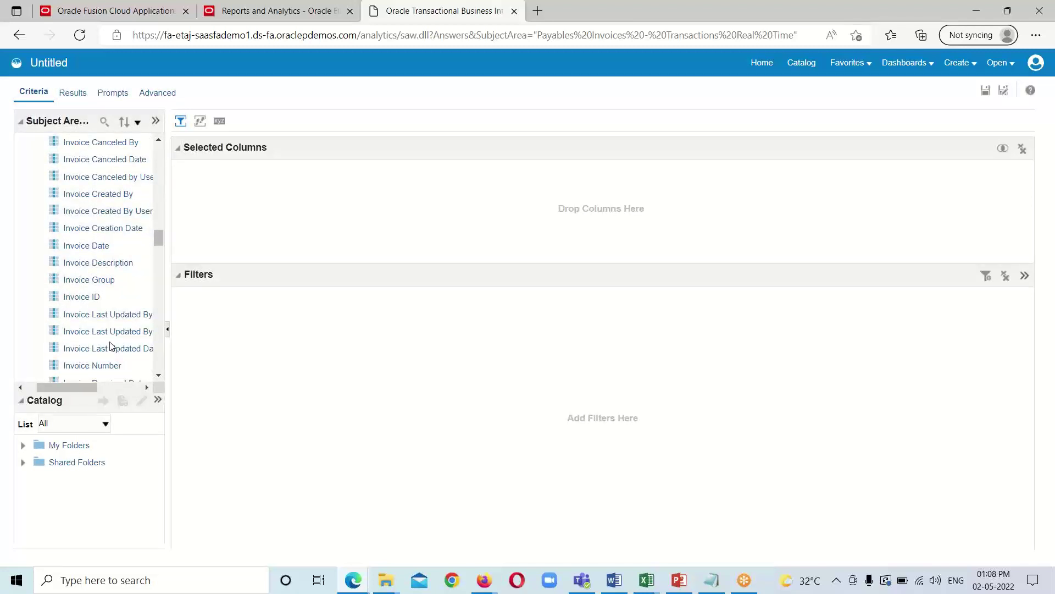
scroll(109, 311, "down", 5)
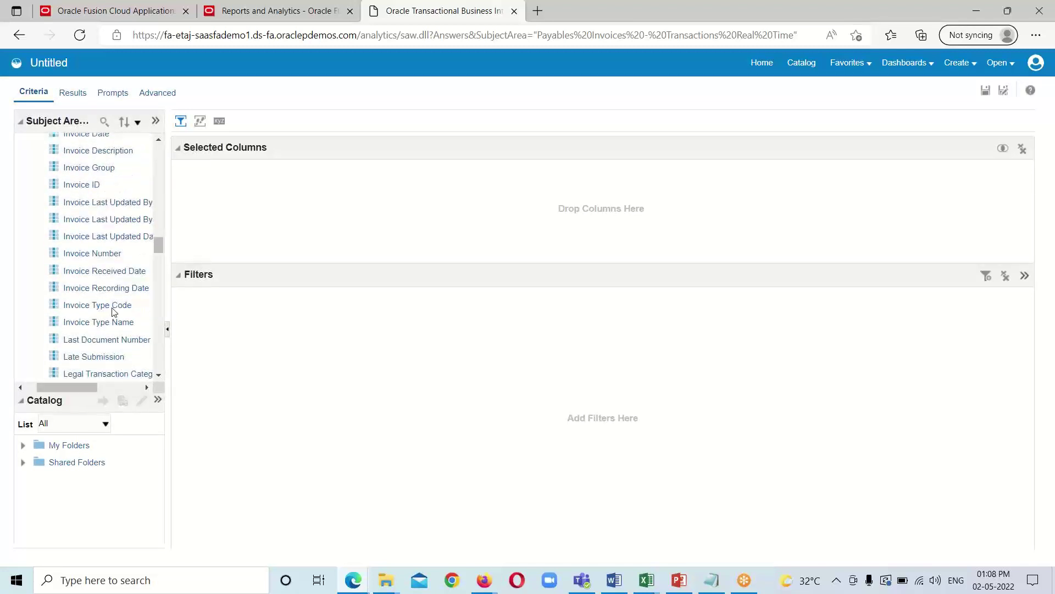
scroll(94, 301, "up", 2)
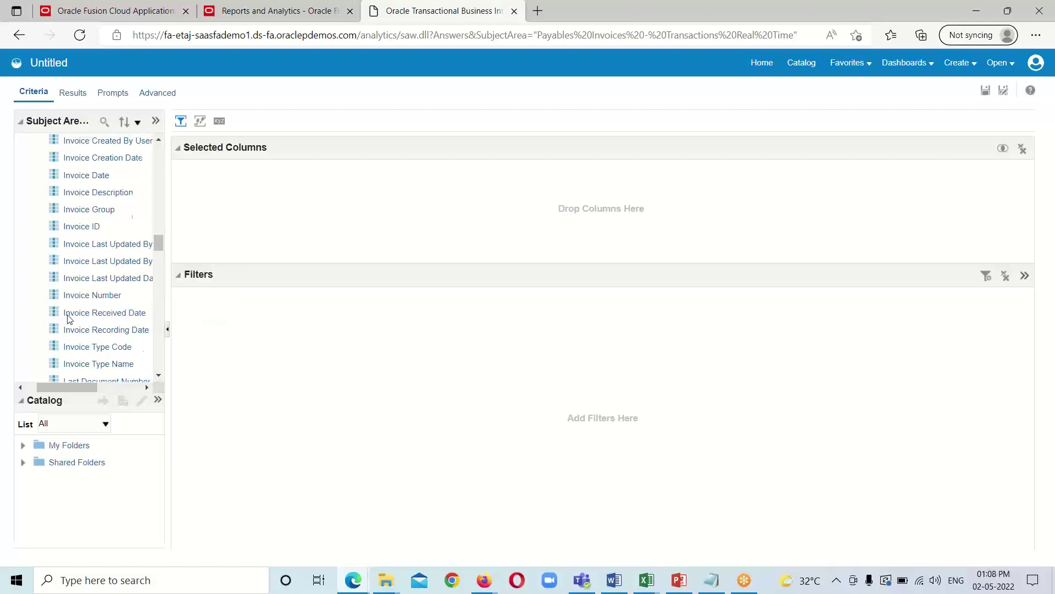
scroll(61, 340, "up", 2)
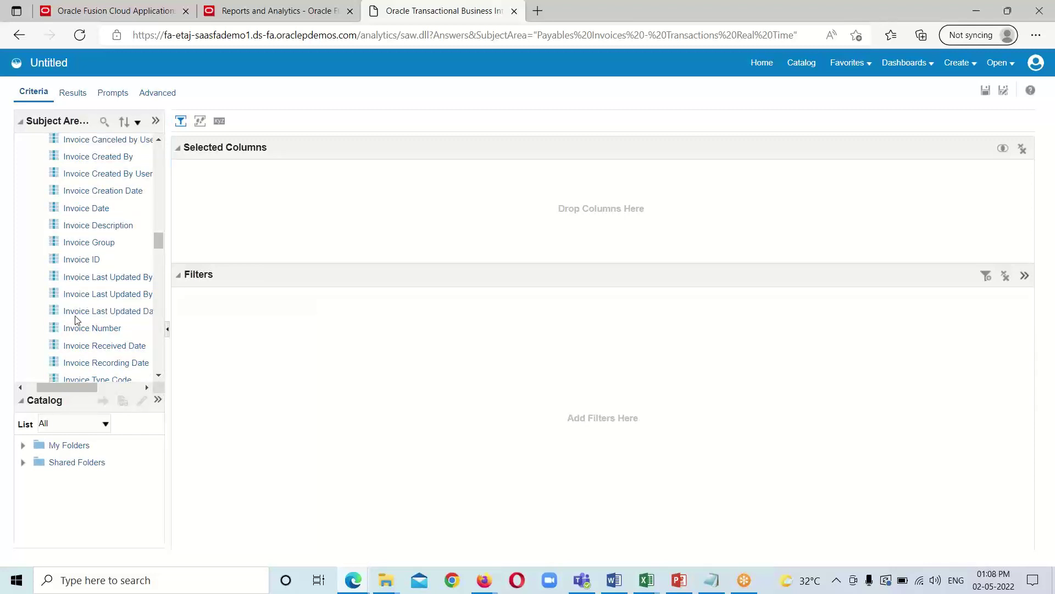
scroll(82, 330, "down", 3)
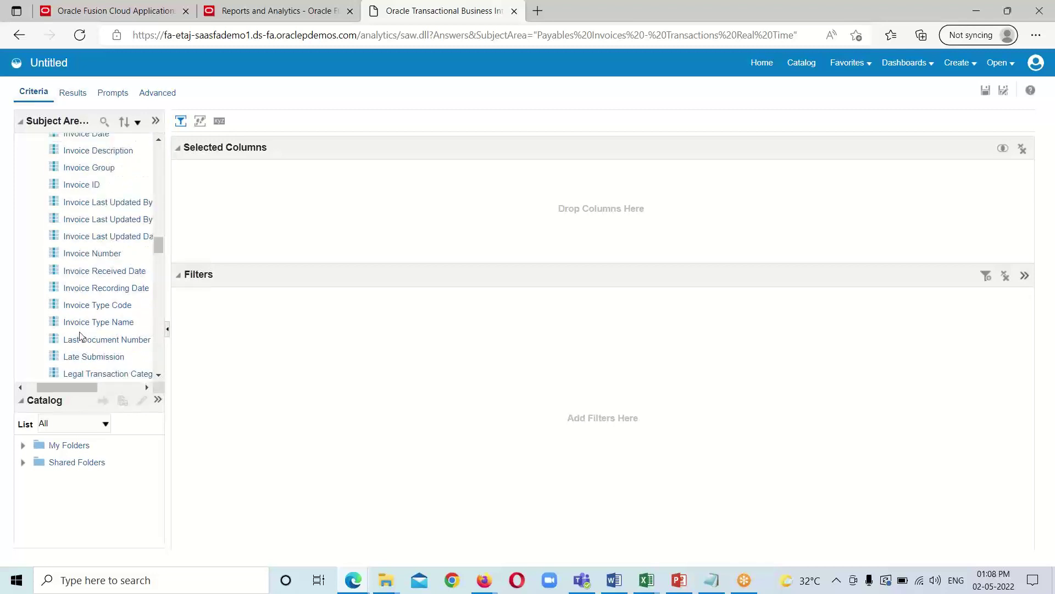
scroll(88, 274, "up", 5)
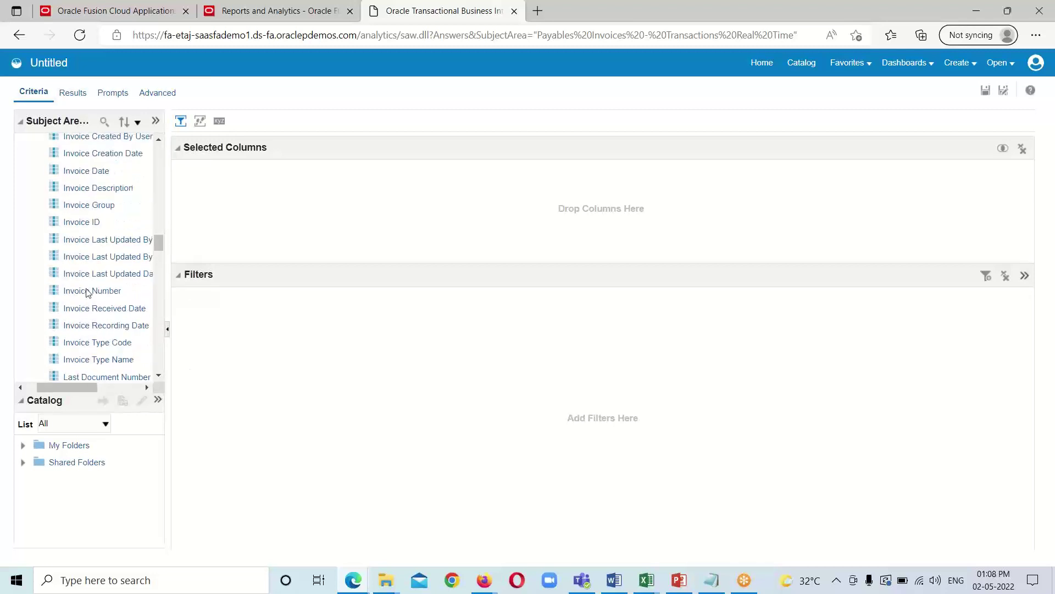
left_click(85, 246)
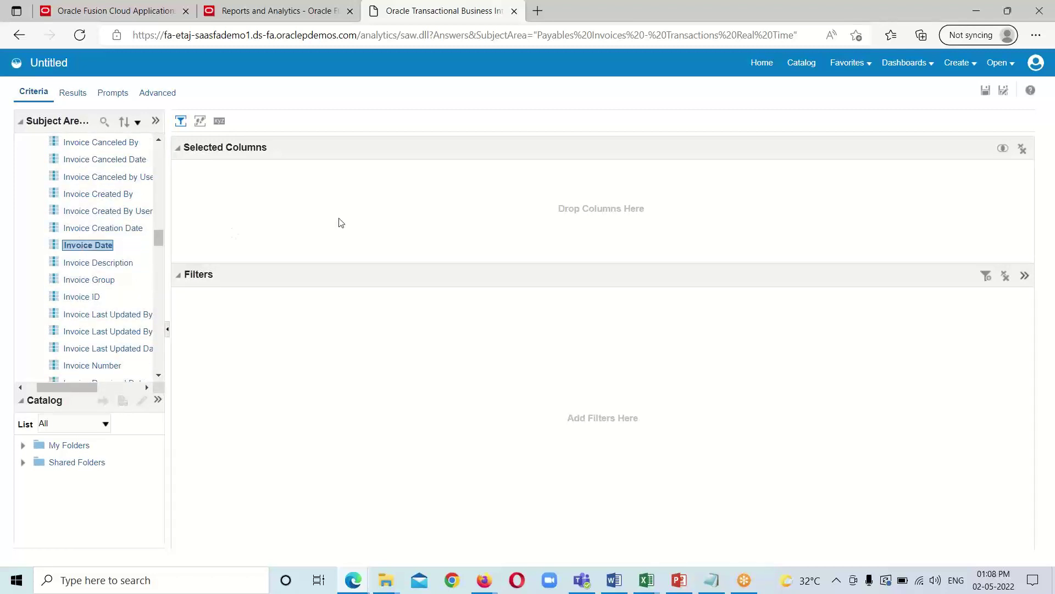
Add the Invoice Number column from General Information to the selected columns.
scroll(91, 299, "down", 3)
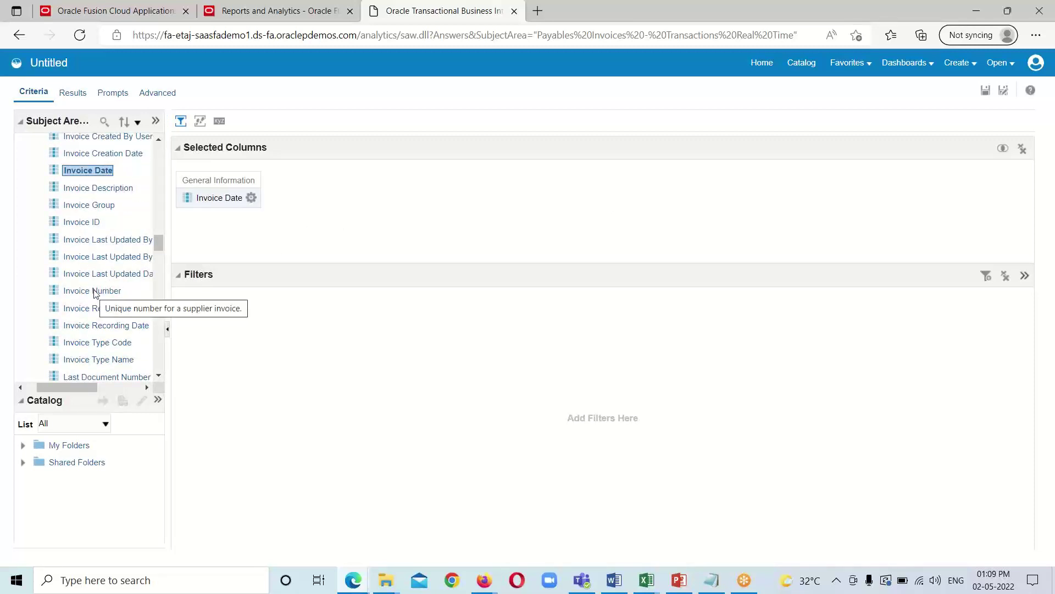
scroll(91, 297, "down", 9)
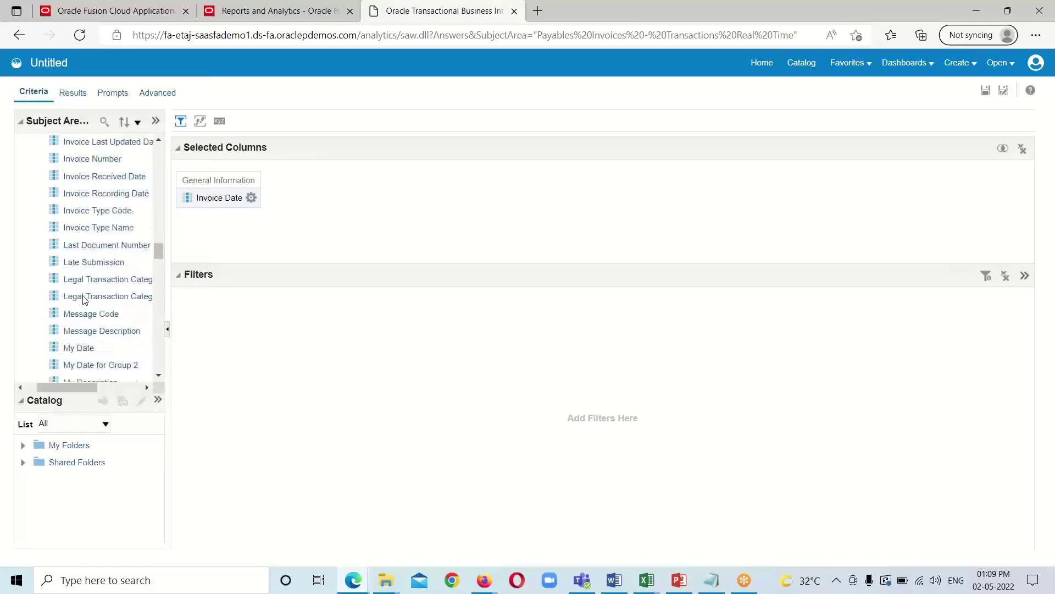
scroll(84, 299, "up", 5)
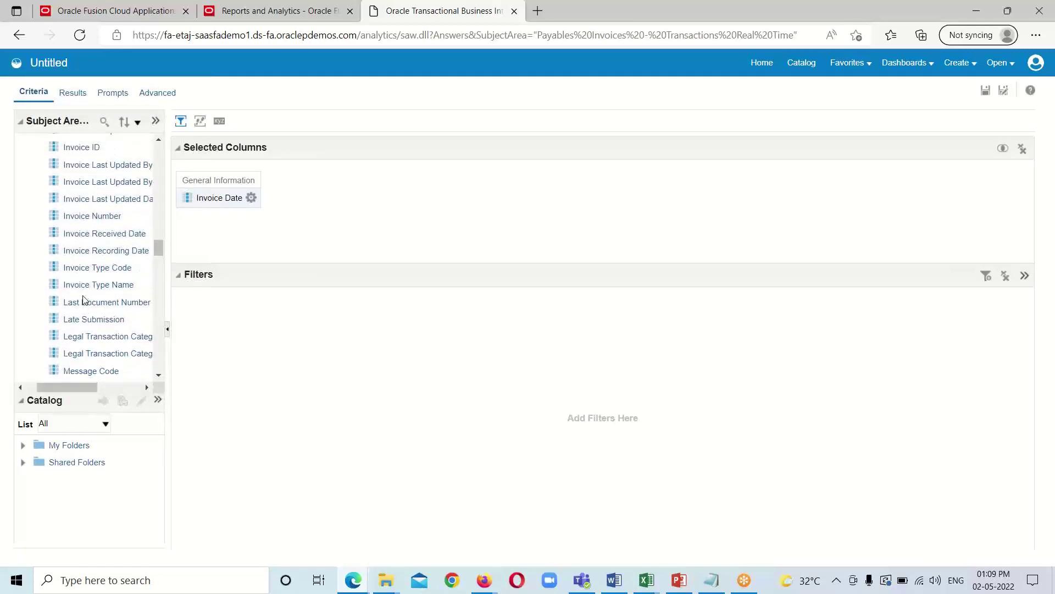
left_click(98, 219)
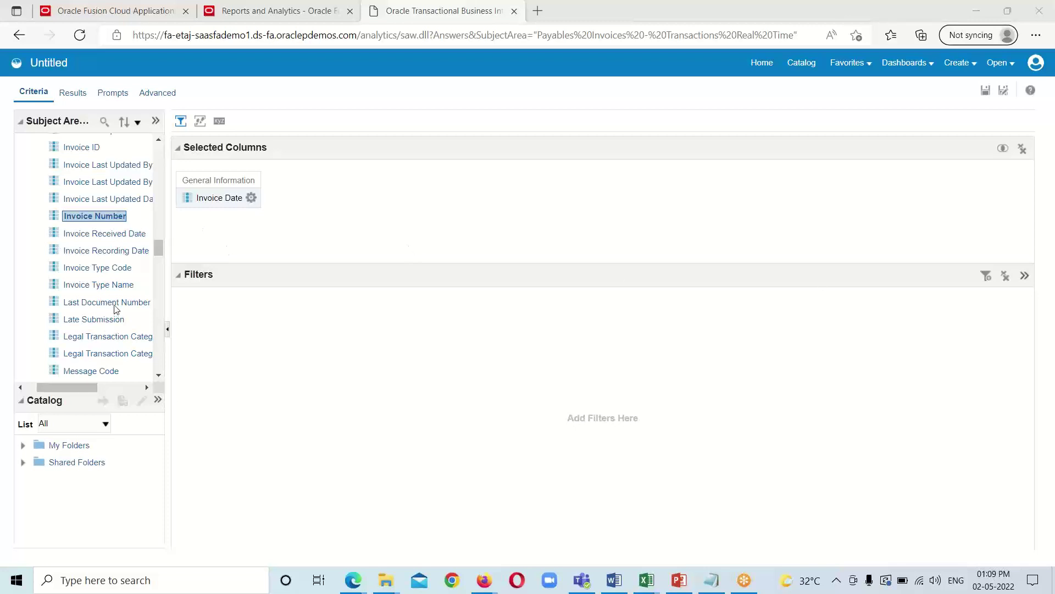
scroll(104, 324, "down", 3)
scroll(101, 320, "up", 1)
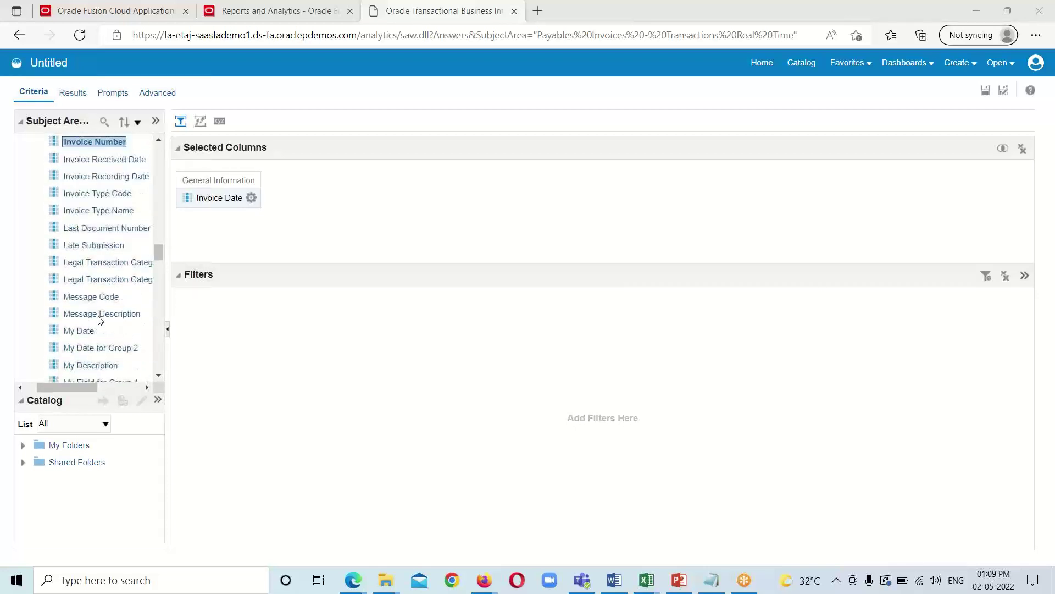
scroll(100, 322, "down", 9)
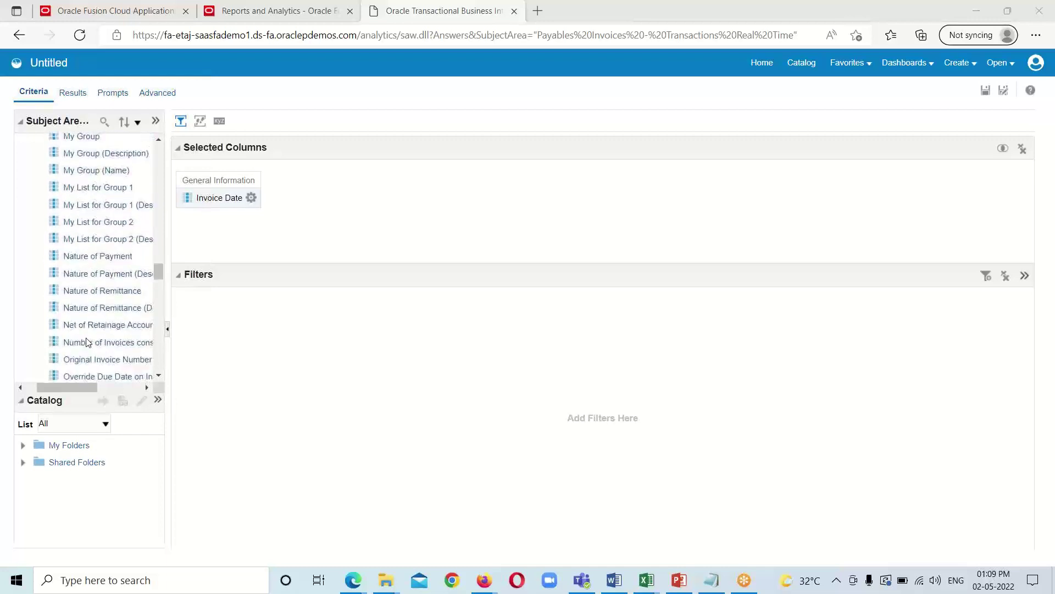
scroll(86, 342, "down", 2)
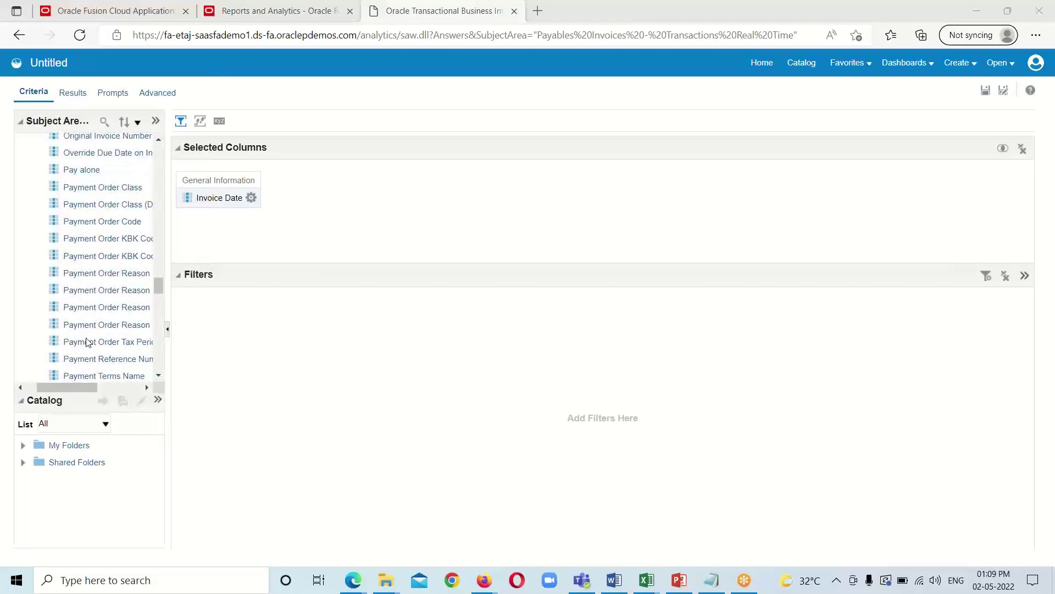
scroll(86, 341, "up", 9)
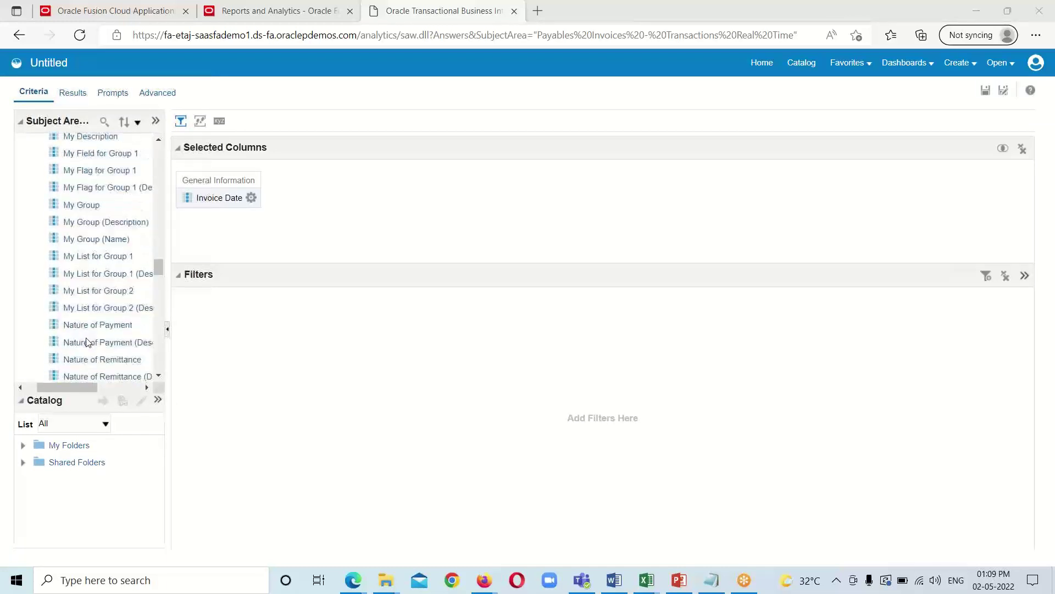
scroll(88, 342, "up", 4)
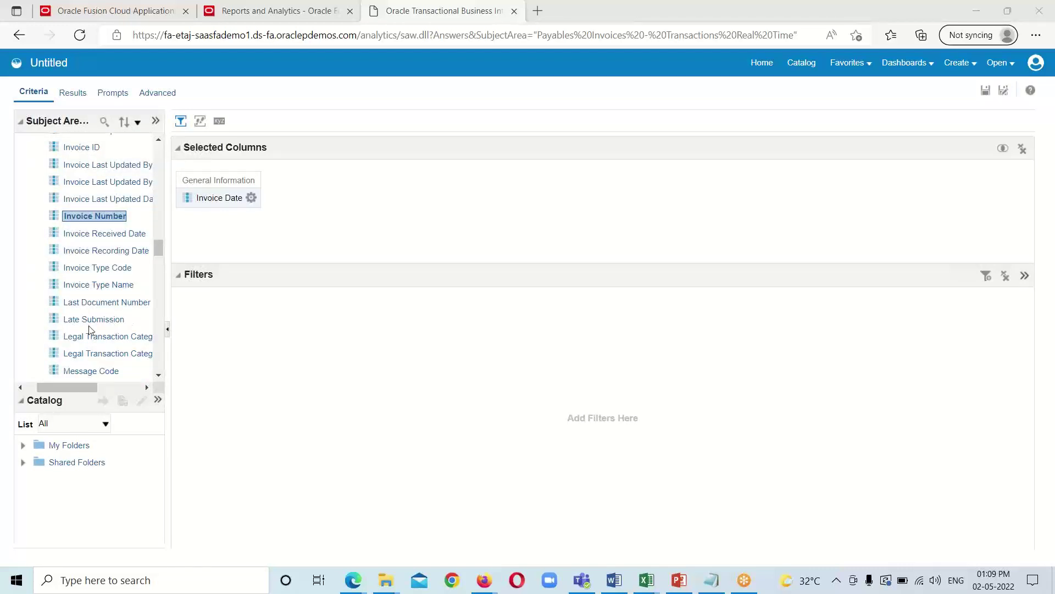
scroll(89, 329, "up", 1)
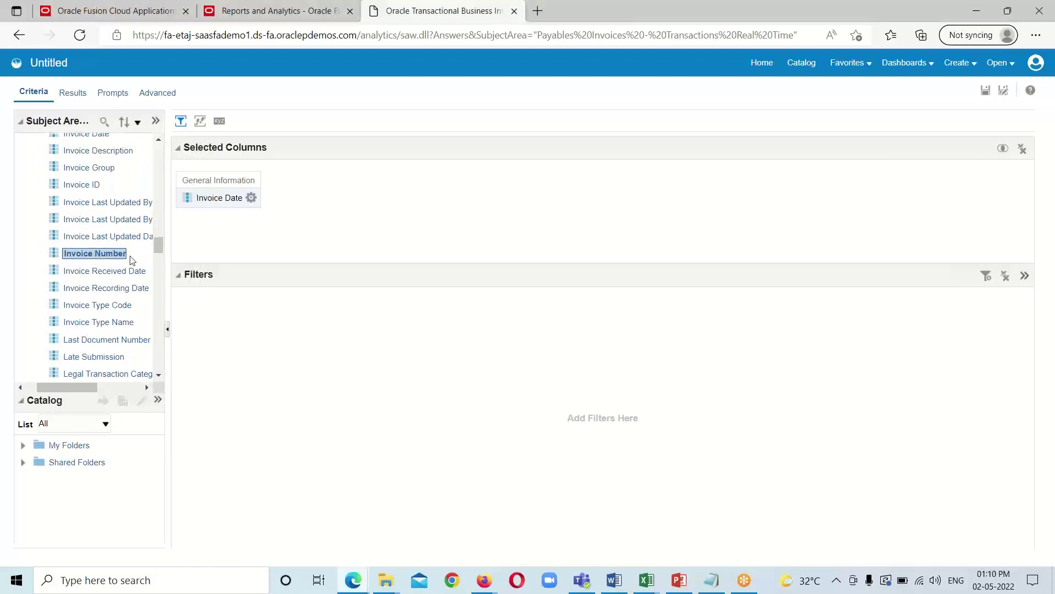
double_click(77, 254)
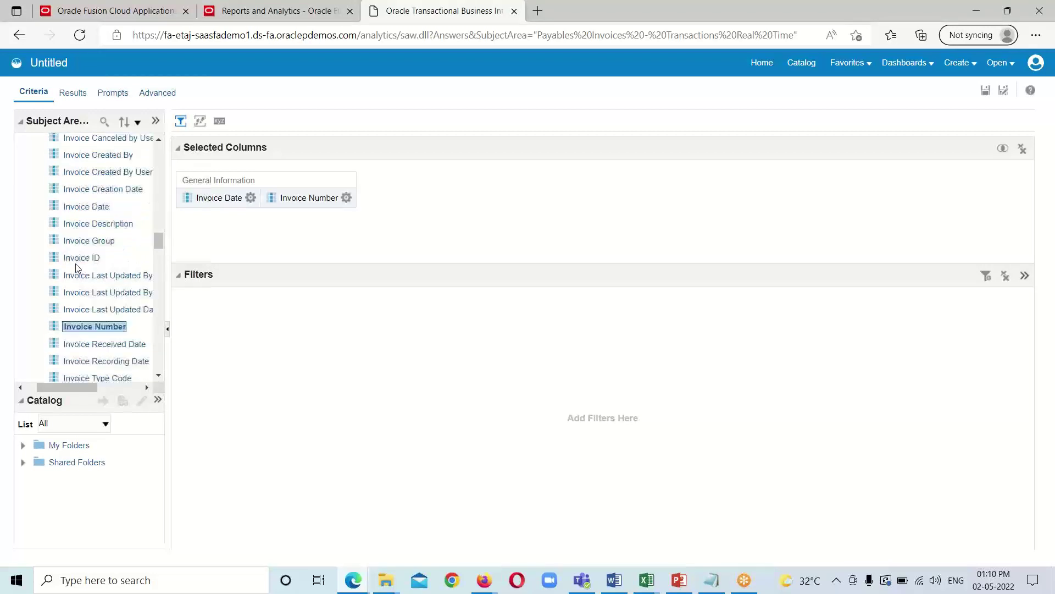
Collapse General Information and add the Invoice Amount column from the Invoice Amounts folder to the analysis.
scroll(83, 275, "down", 6)
scroll(77, 281, "up", 20)
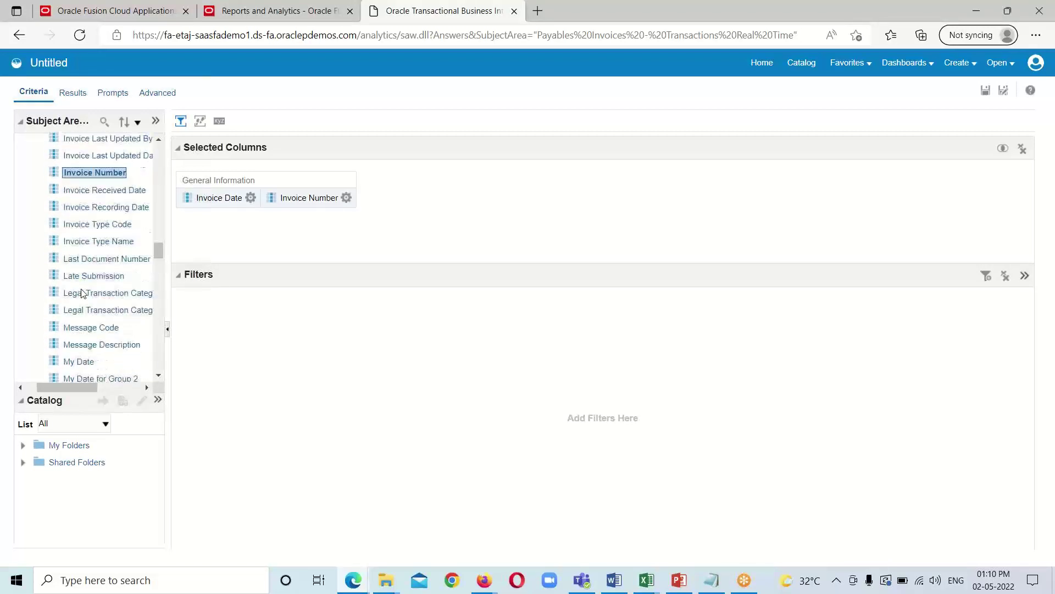
scroll(53, 271, "up", 20)
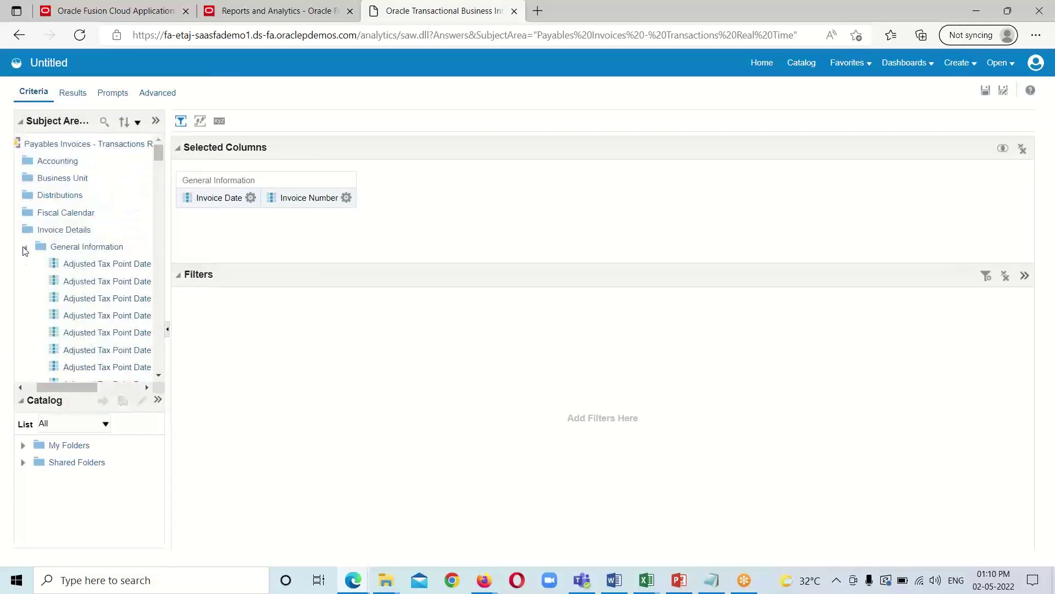
left_click(24, 247)
left_click(25, 264)
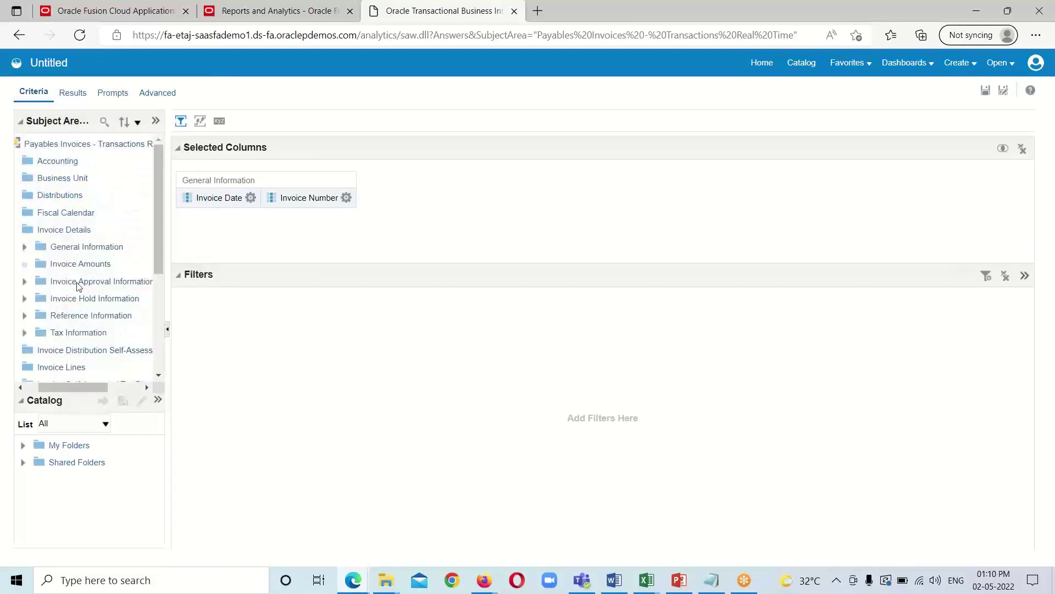
scroll(85, 337, "down", 1)
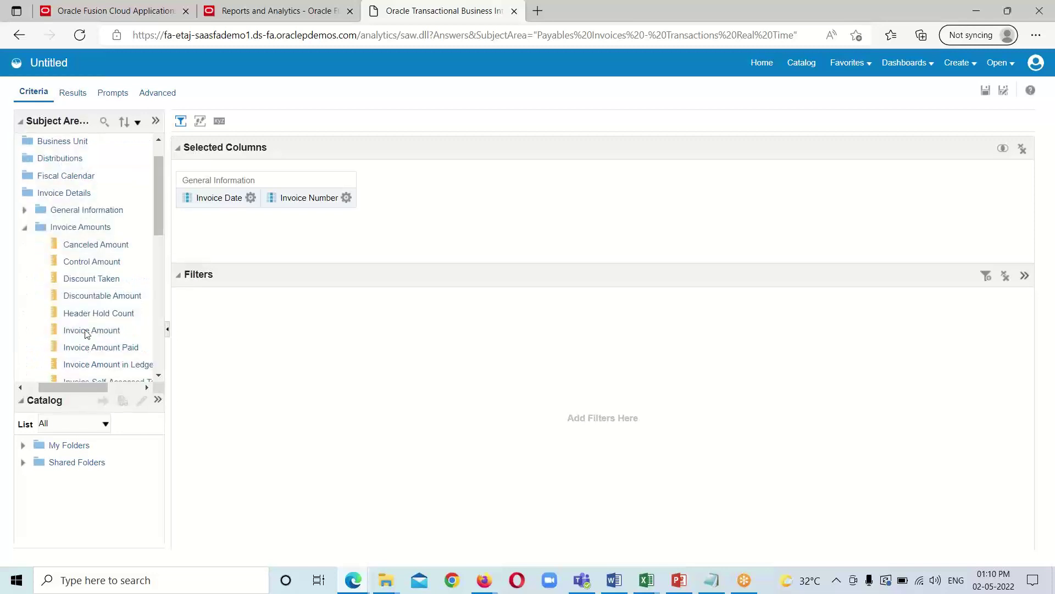
double_click(80, 331)
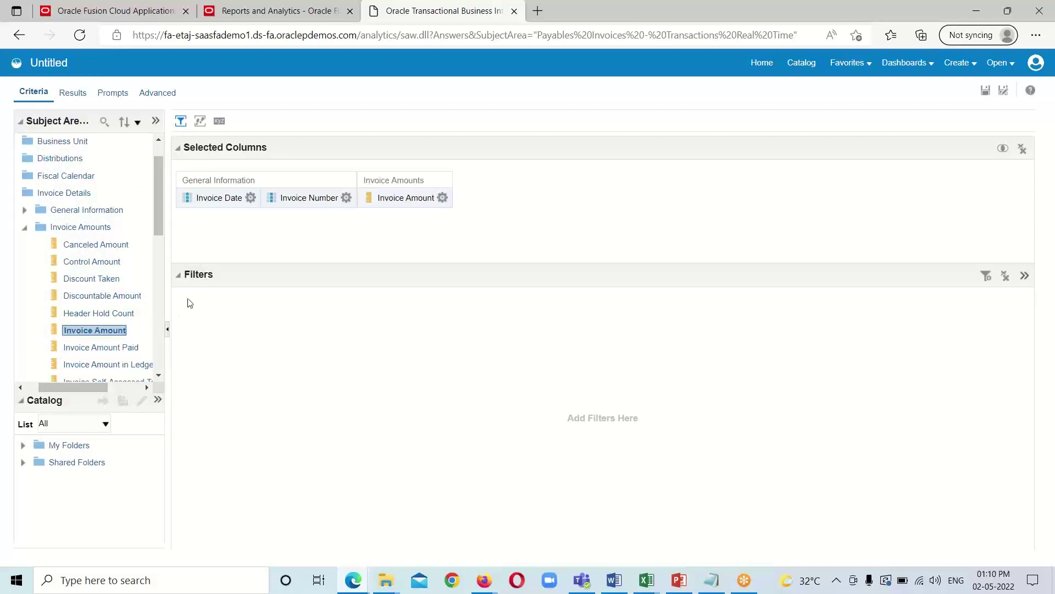
scroll(88, 352, "down", 3)
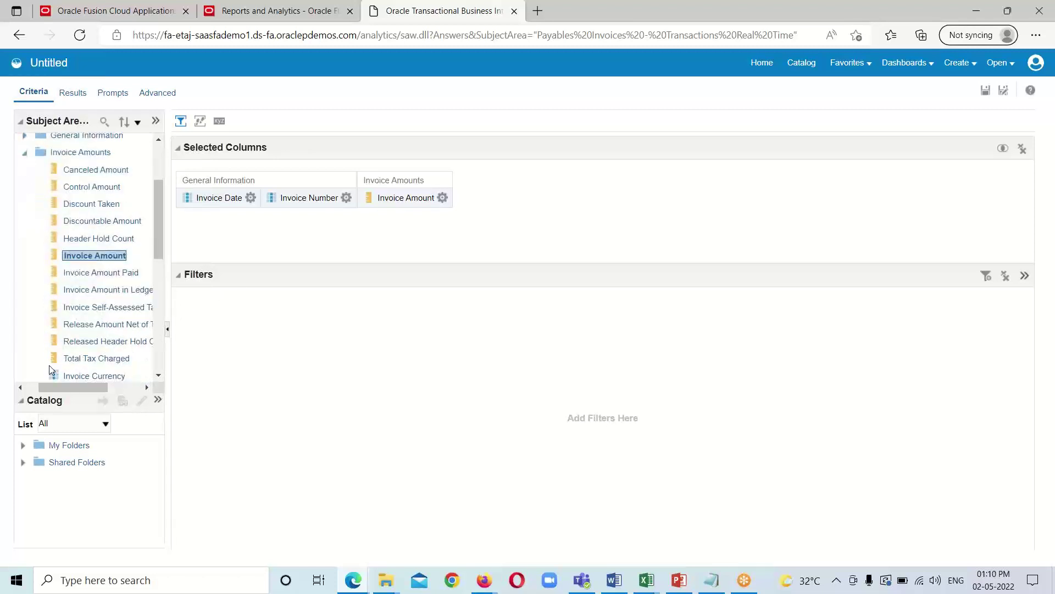
Add the Total Tax Charged column from Invoice Amounts to the analysis, and collapse the Invoice Amounts and Invoice Details folders.
left_click(91, 360)
double_click(92, 358)
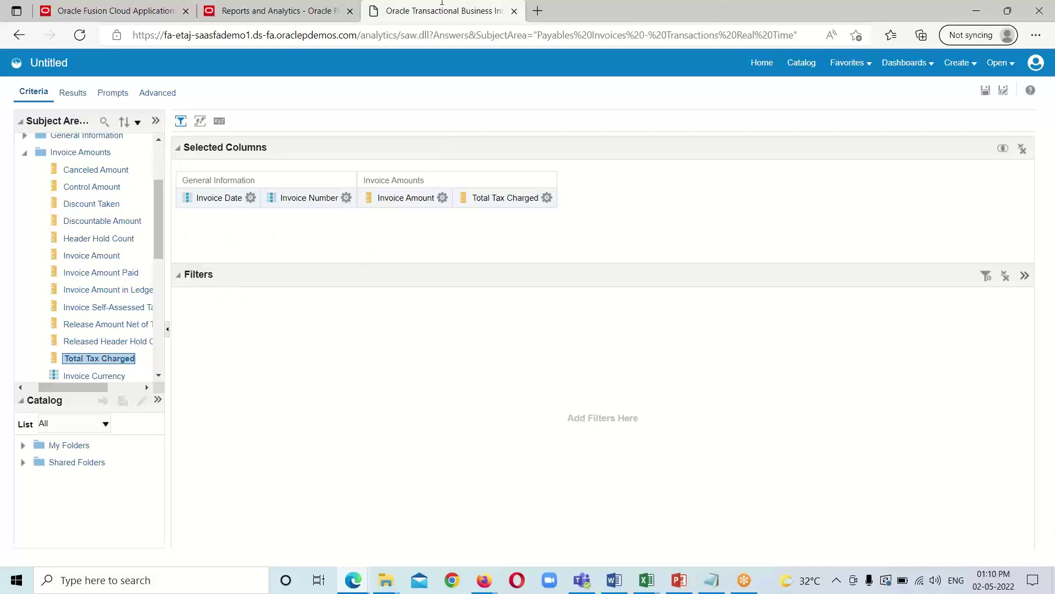
scroll(99, 252, "up", 5)
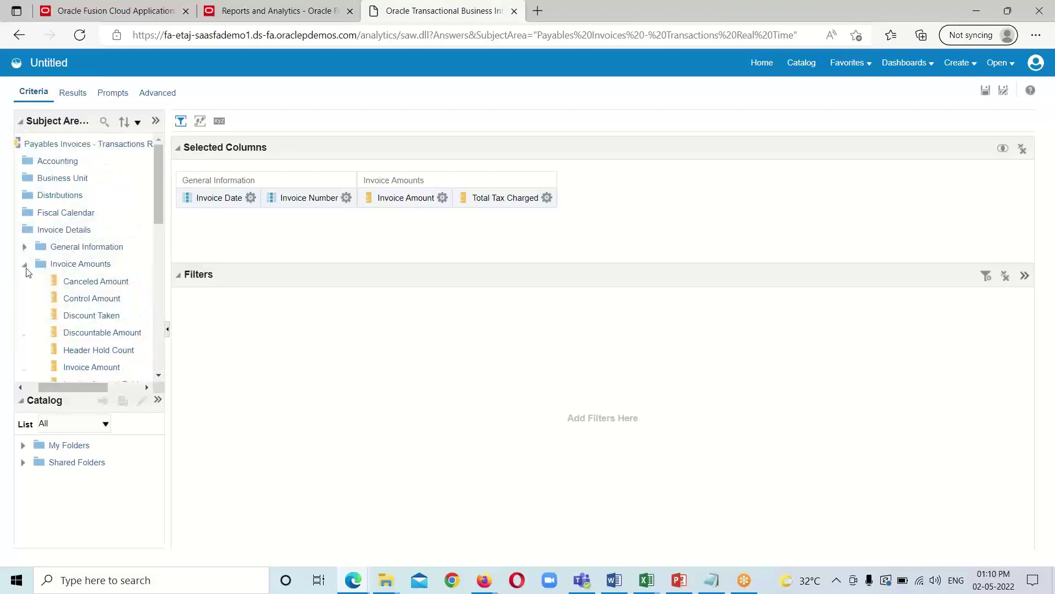
left_click_drag(58, 383, 28, 387)
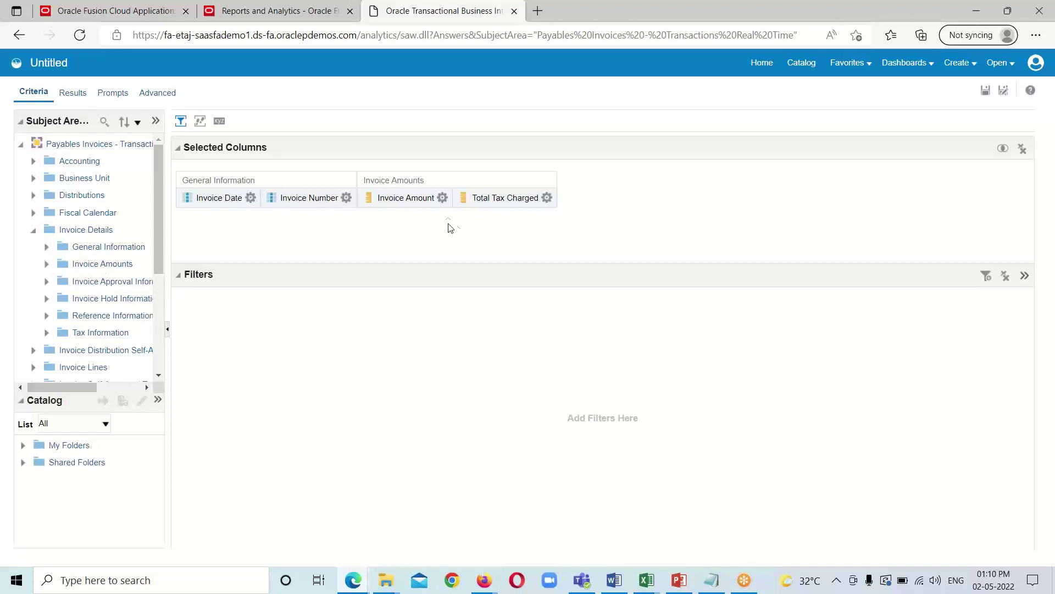
left_click(33, 231)
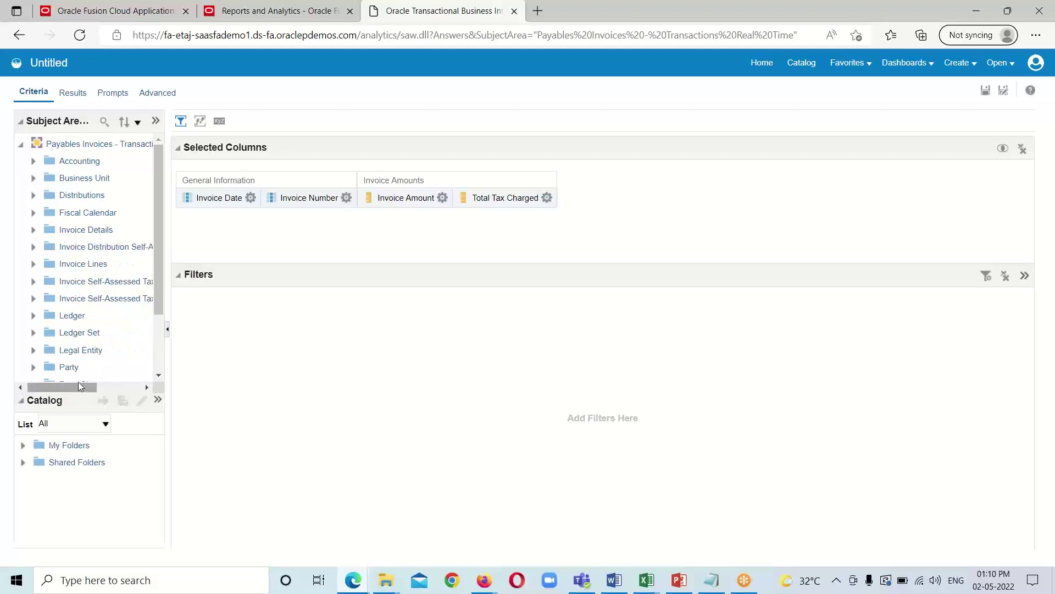
scroll(77, 387, "left", 1)
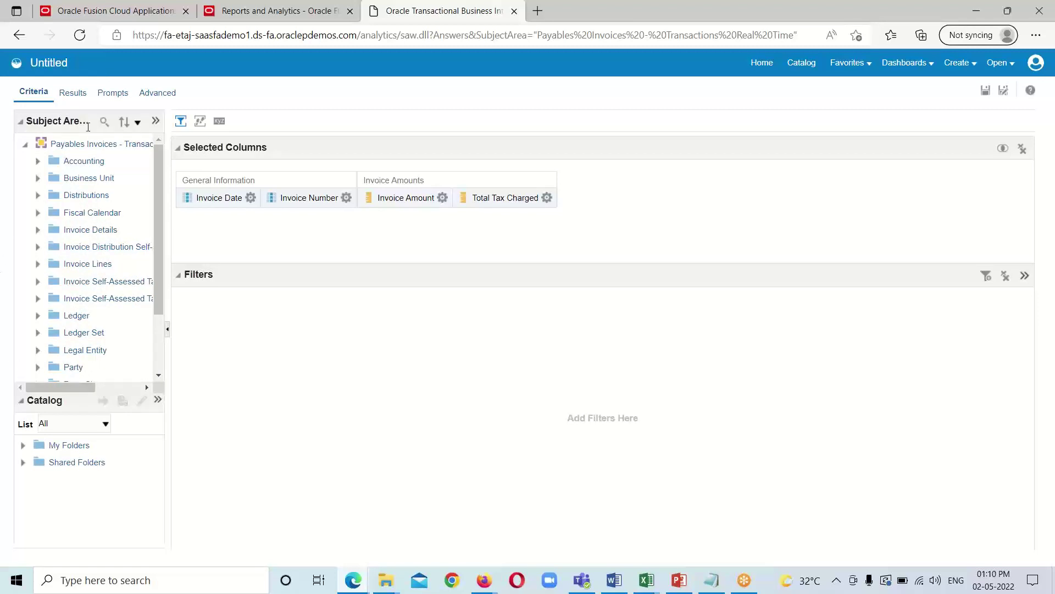
Add the Supplier - Supplier Real Time subject area to the analysis alongside Payables Invoices - Transactions Real Time.
left_click(156, 122)
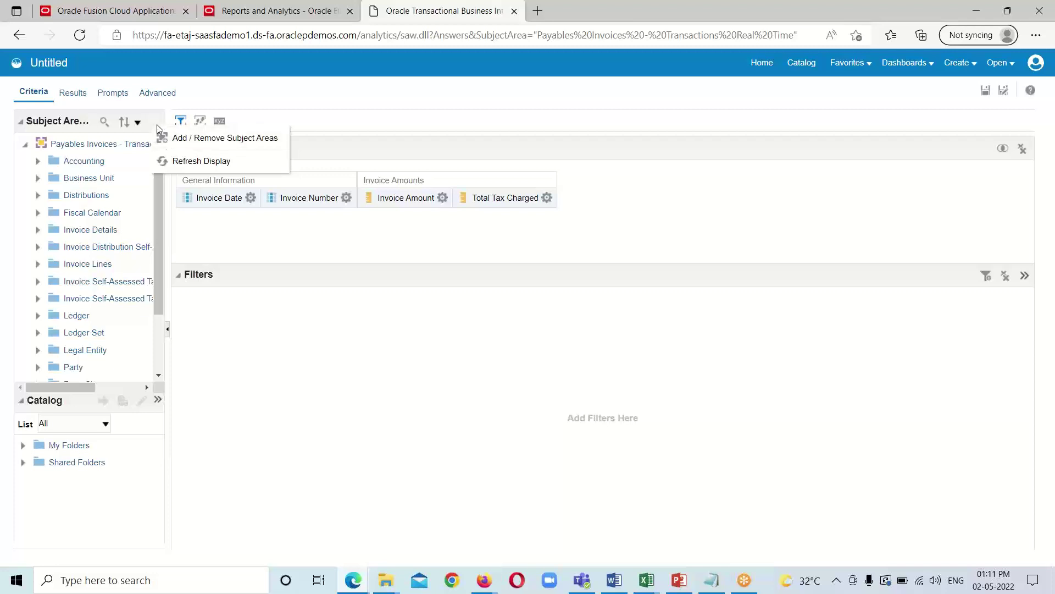
left_click(218, 140)
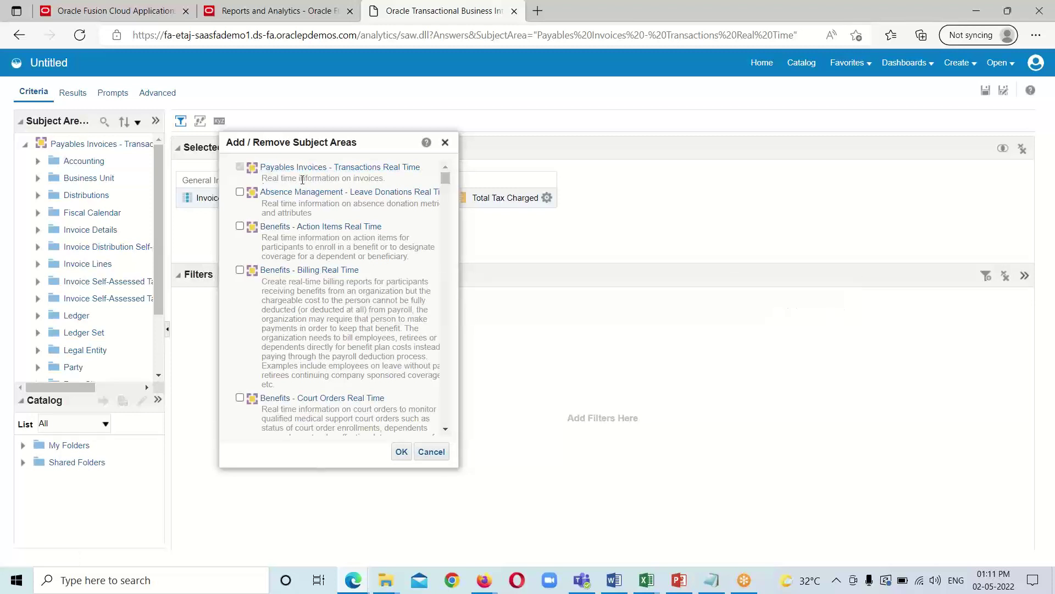
scroll(308, 206, "down", 1)
scroll(308, 206, "down", 15)
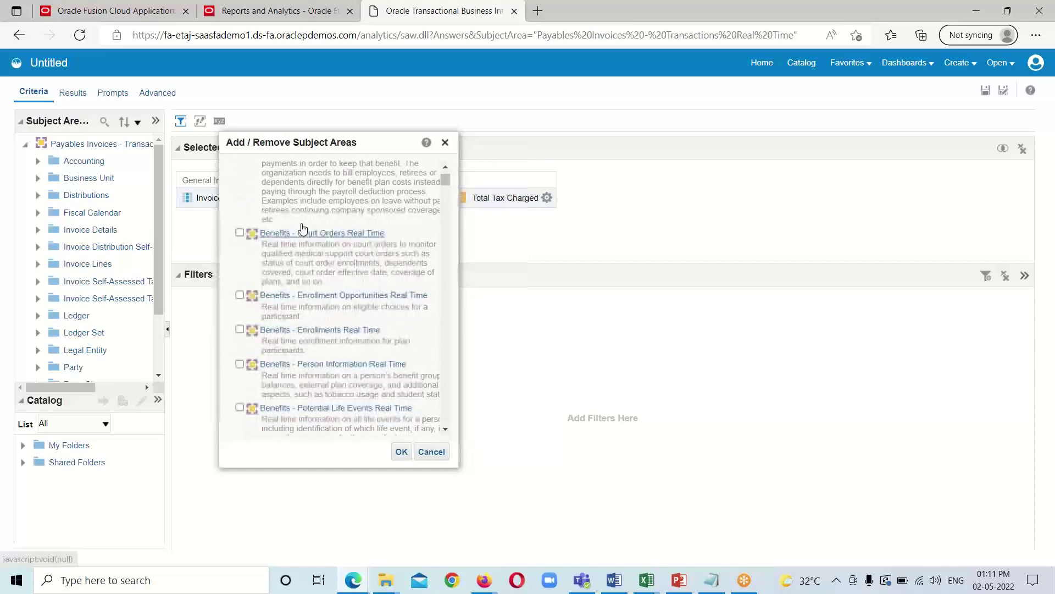
scroll(317, 257, "down", 10)
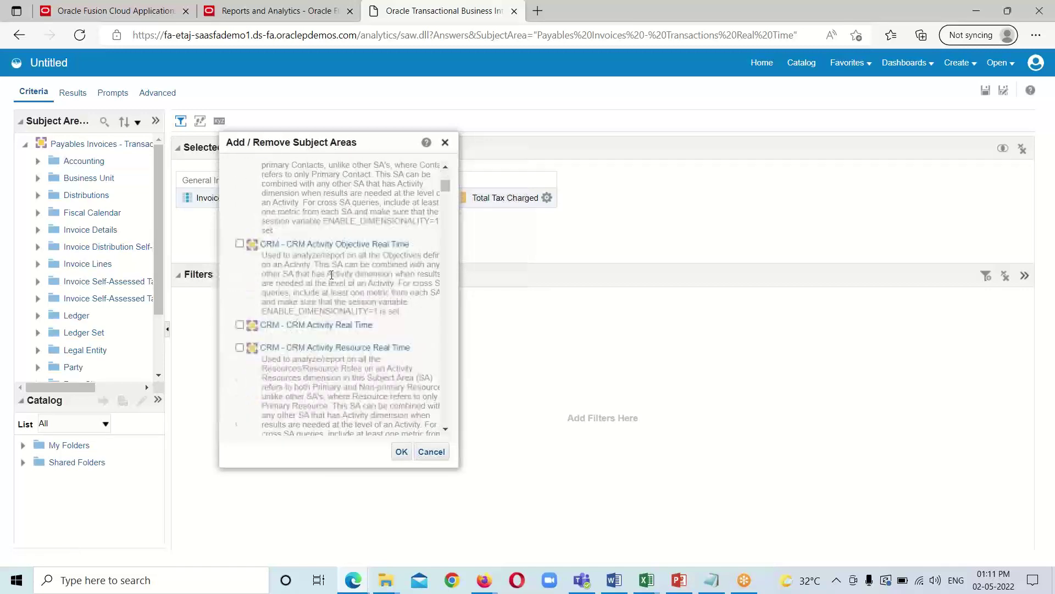
scroll(302, 288, "down", 12)
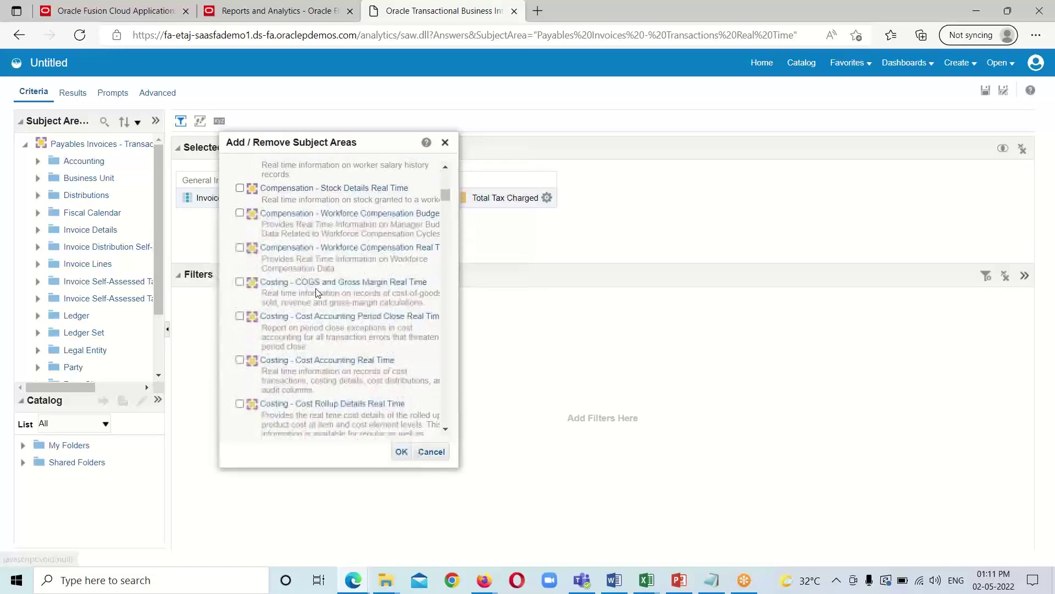
scroll(349, 284, "down", 15)
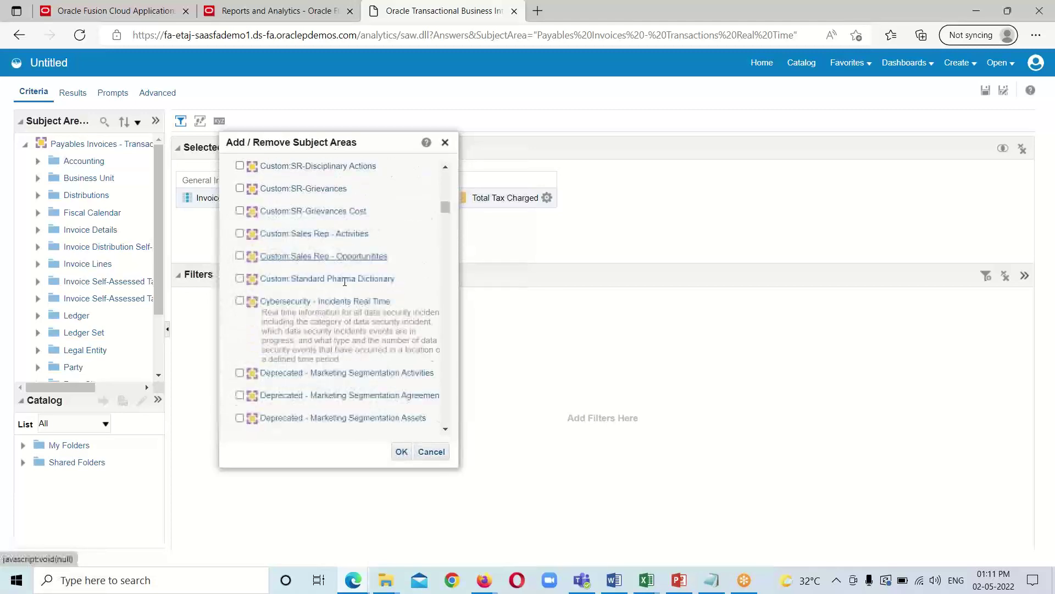
scroll(347, 285, "down", 15)
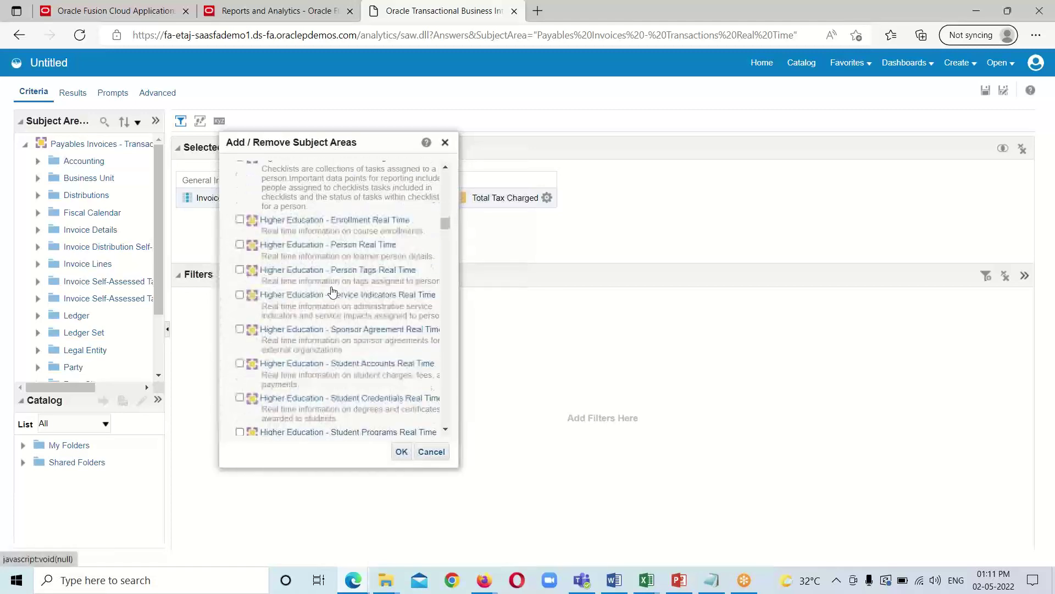
scroll(354, 297, "down", 15)
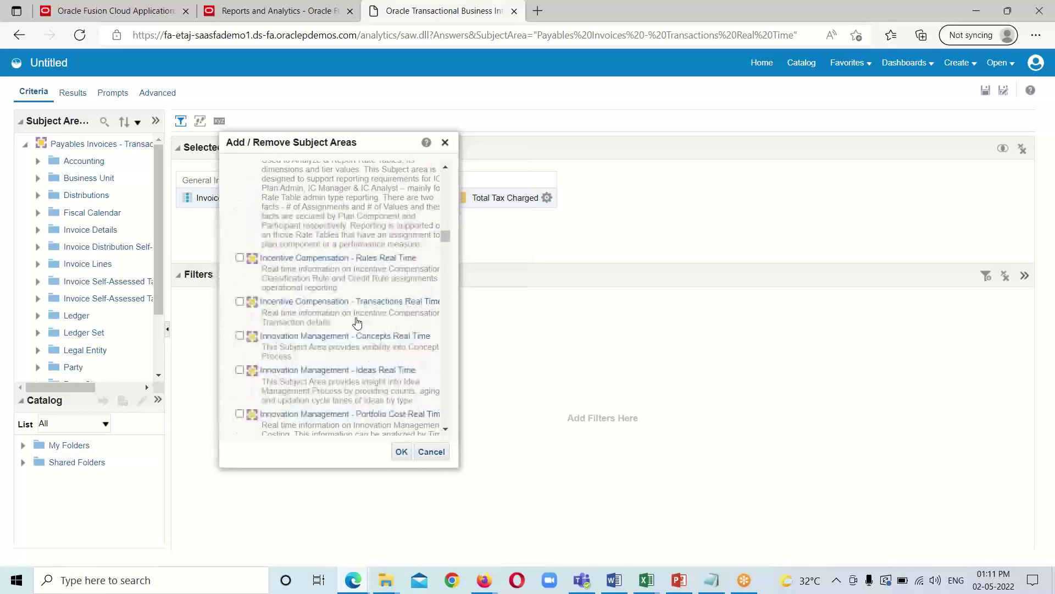
scroll(352, 318, "down", 15)
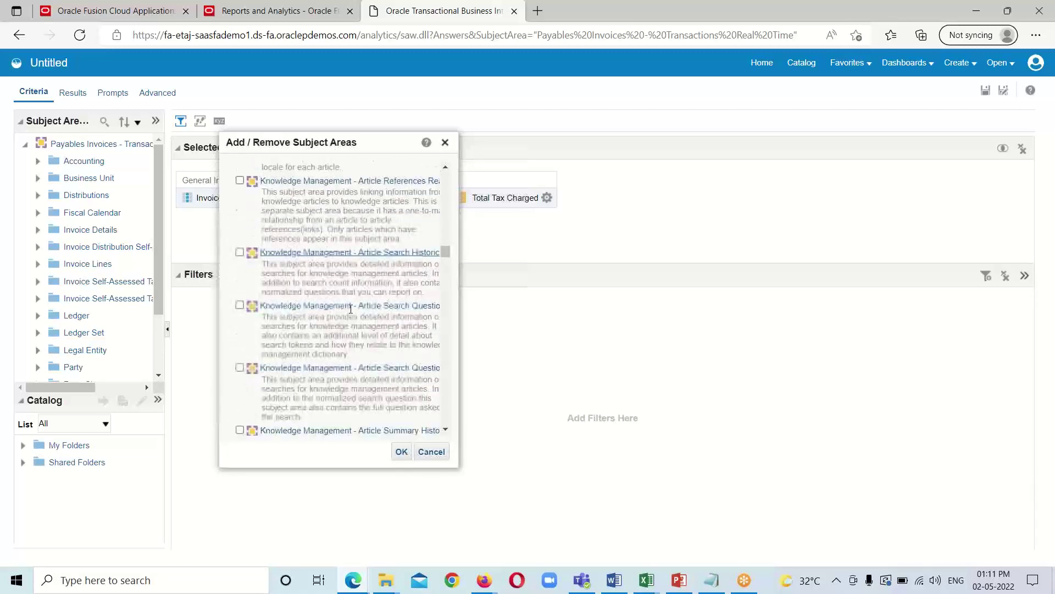
scroll(351, 308, "down", 1)
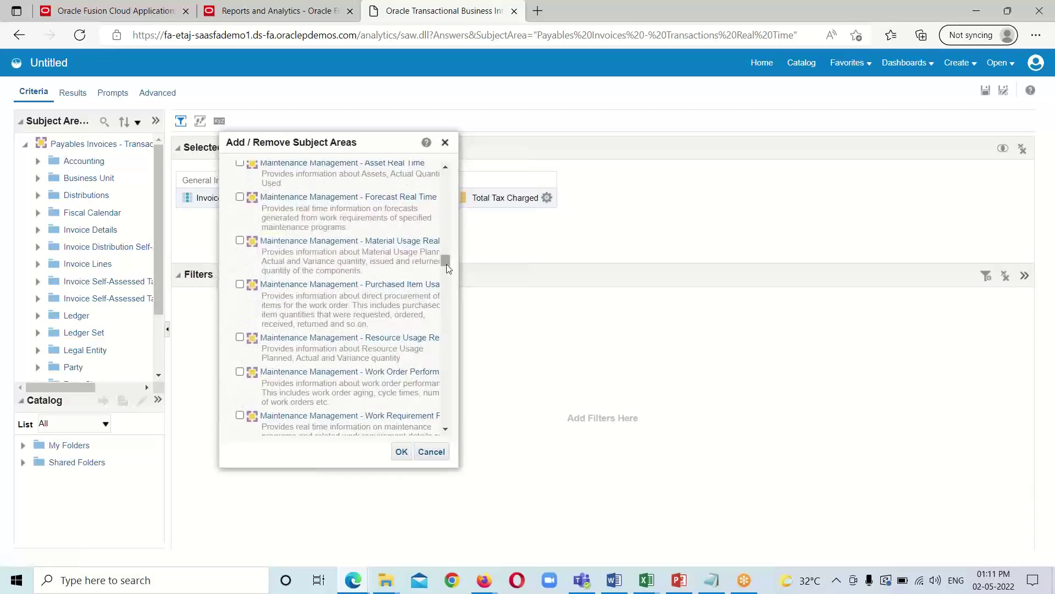
scroll(434, 307, "down", 15)
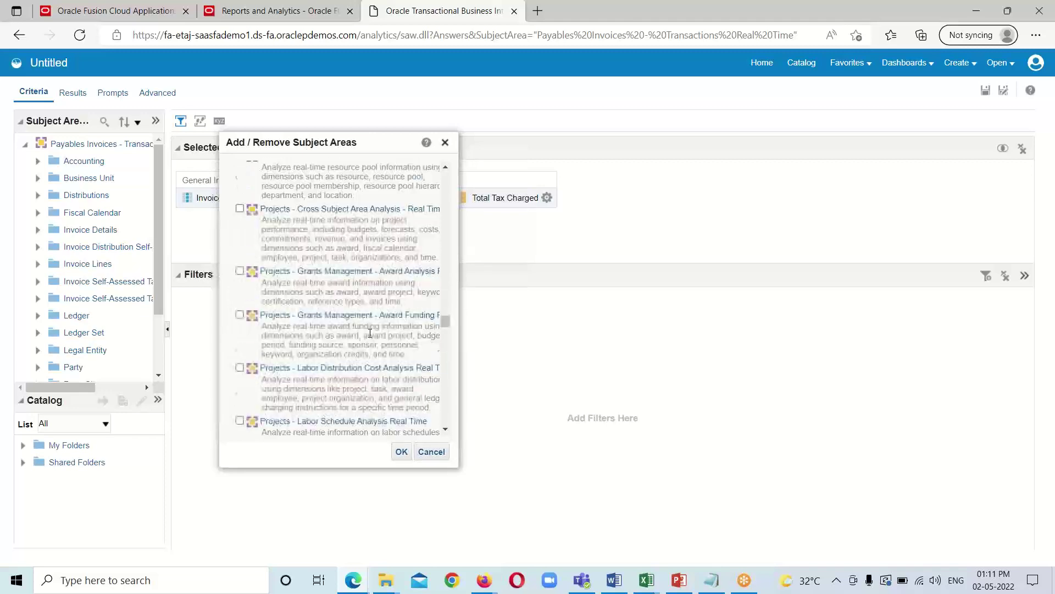
scroll(421, 344, "down", 10)
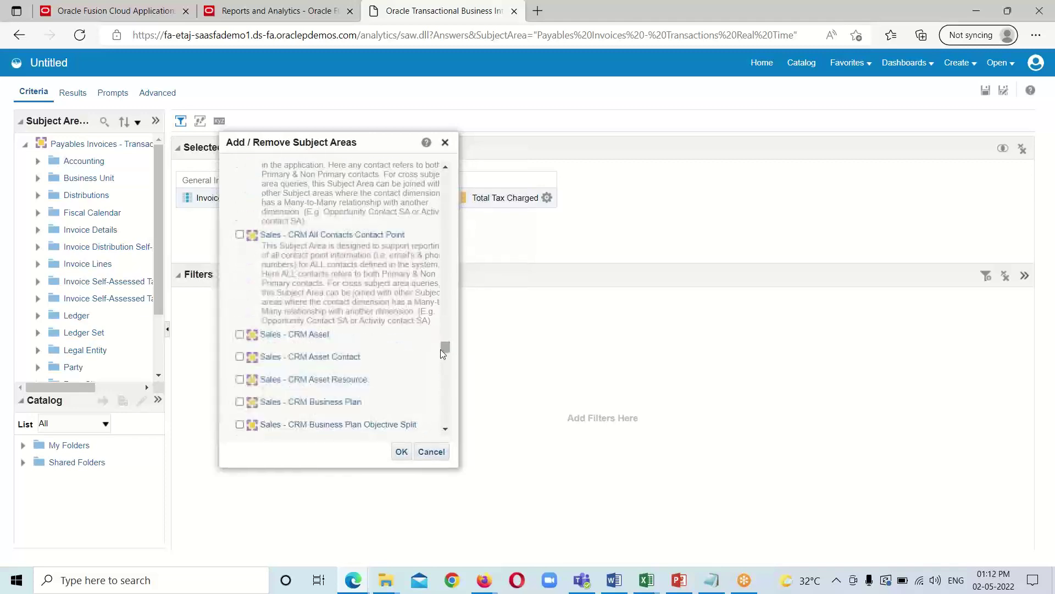
scroll(376, 350, "down", 8)
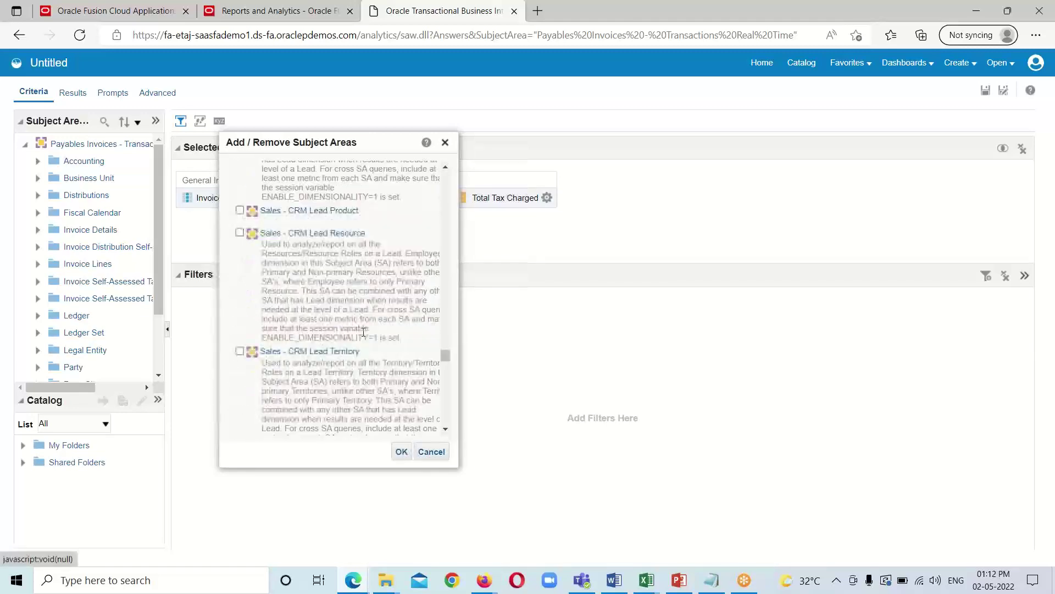
scroll(364, 332, "down", 10)
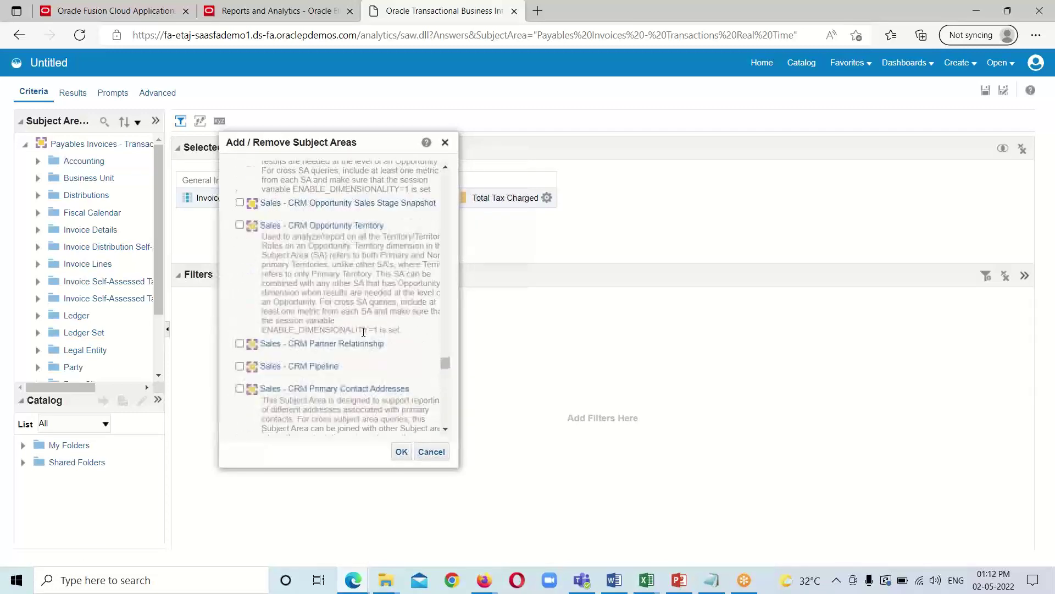
scroll(363, 329, "down", 10)
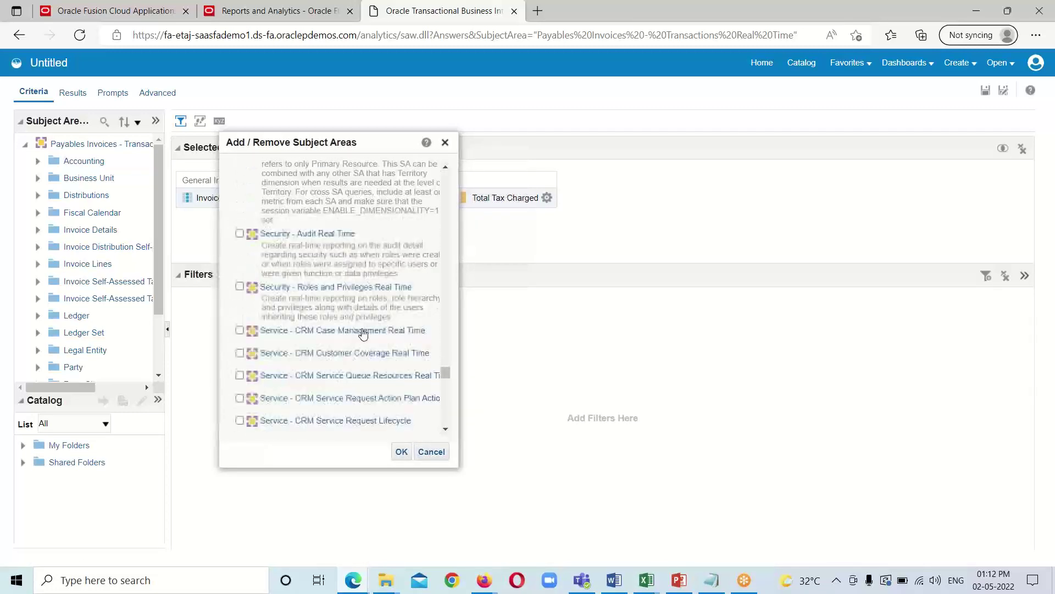
scroll(358, 329, "down", 10)
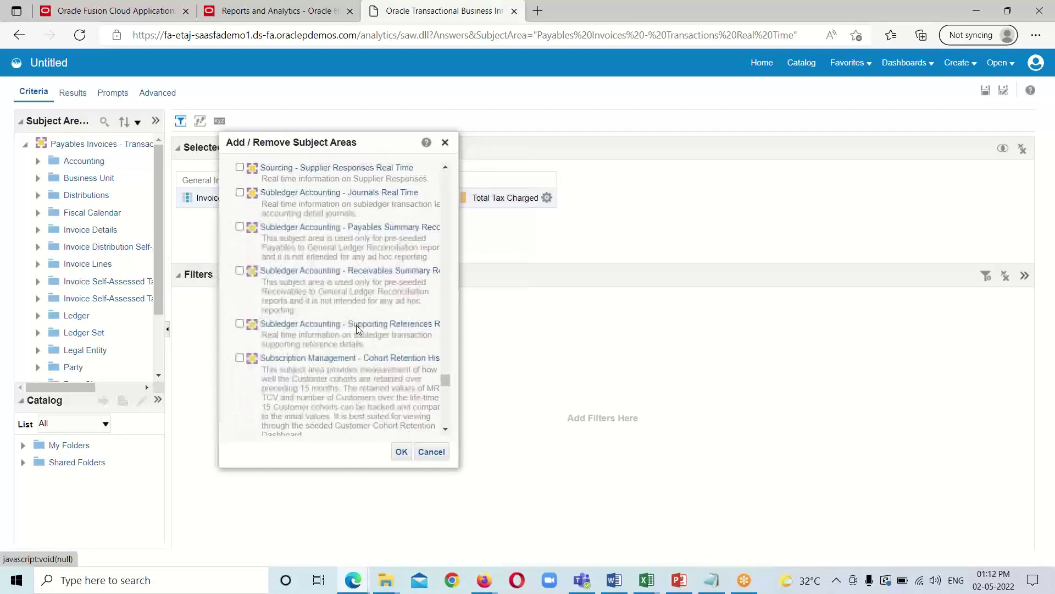
scroll(357, 329, "down", 10)
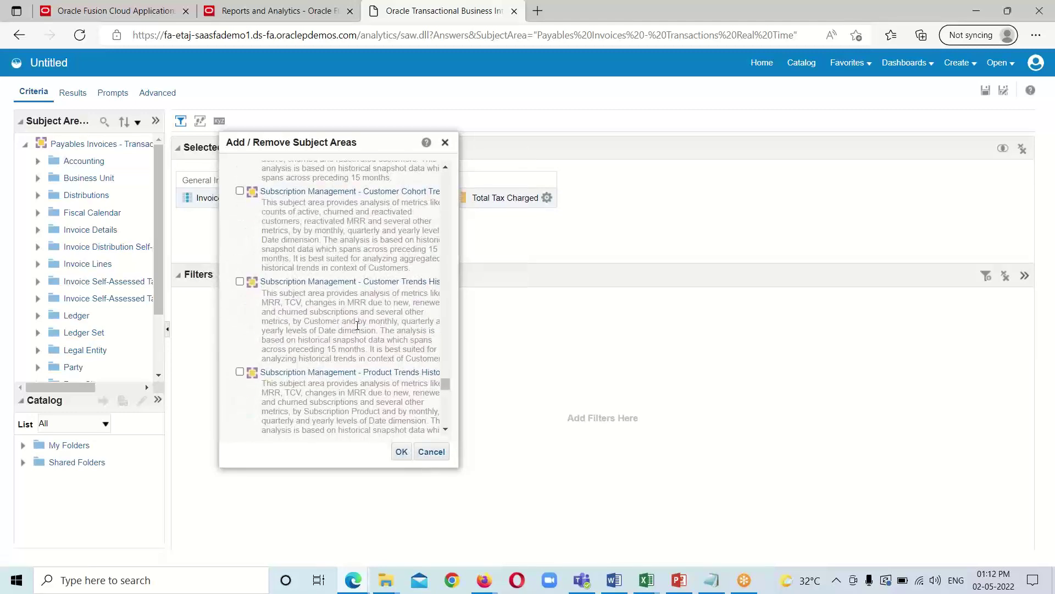
scroll(357, 324, "down", 10)
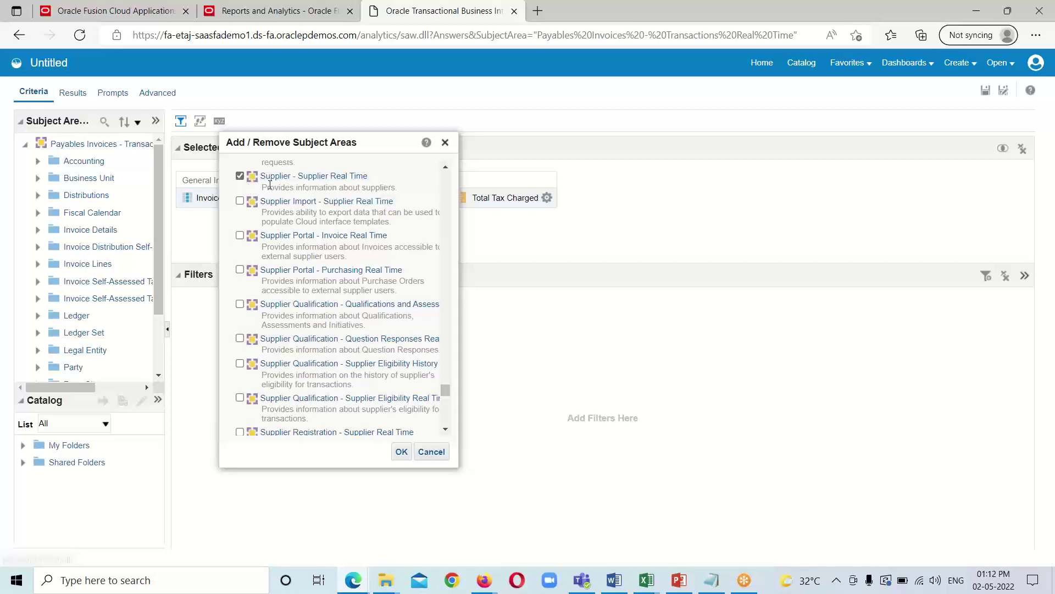
left_click(402, 455)
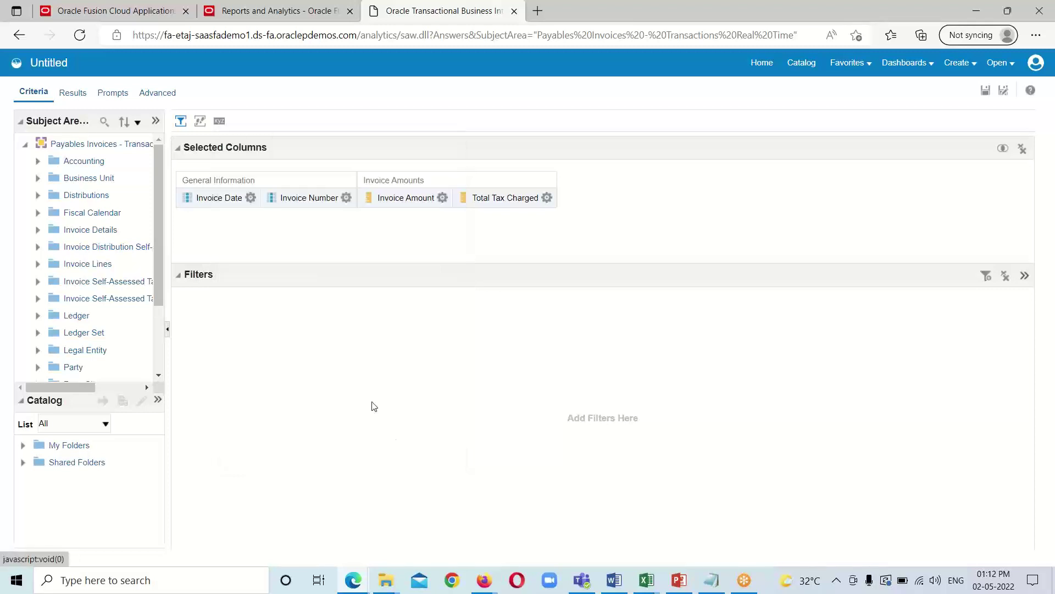
Collapse the payables subject area and add the Supplier Name column from the Supplier Profile folder under Suppliers in Supplier Real Time.
left_click(26, 146)
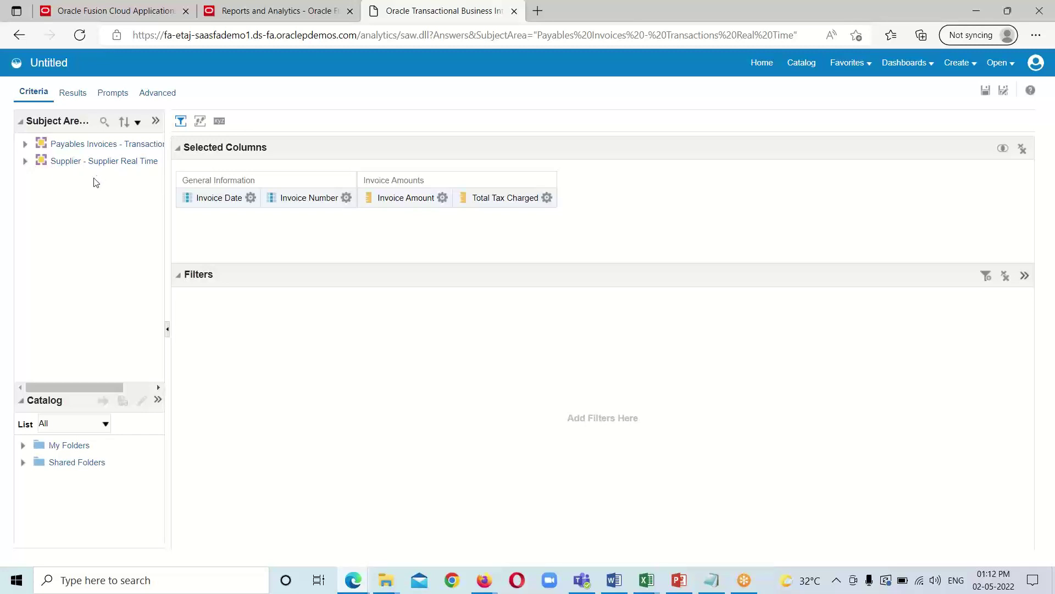
left_click(25, 163)
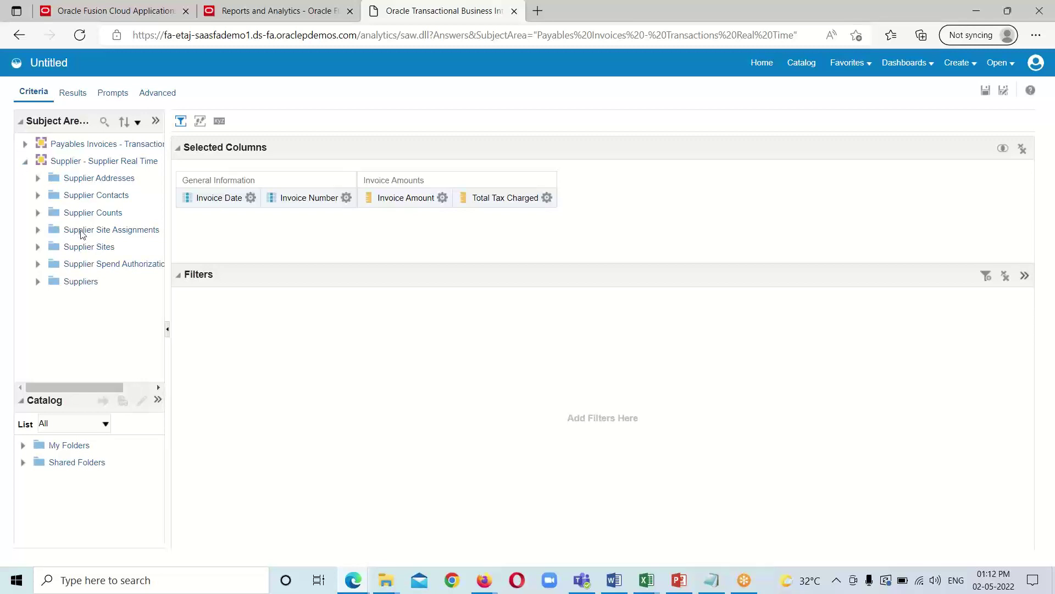
left_click(37, 281)
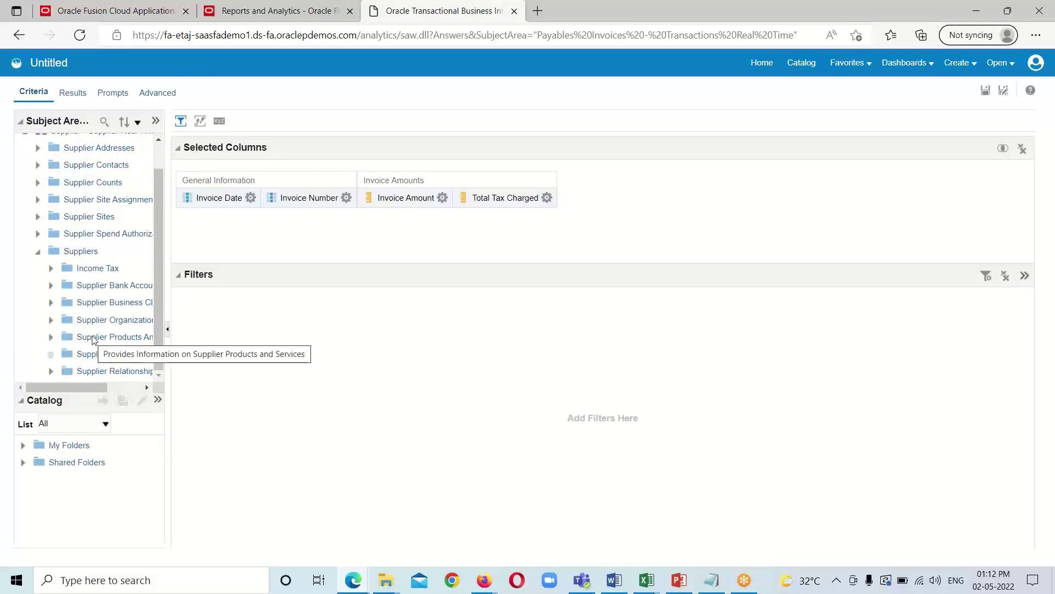
scroll(73, 343, "down", 4)
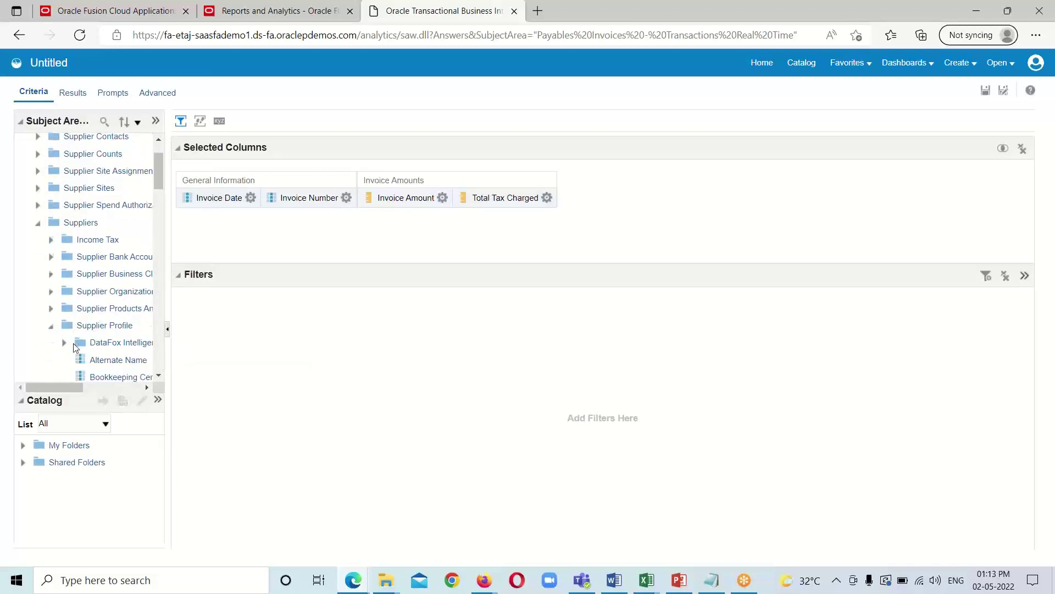
left_click_drag(64, 382, 78, 381)
scroll(100, 326, "down", 3)
scroll(100, 326, "down", 15)
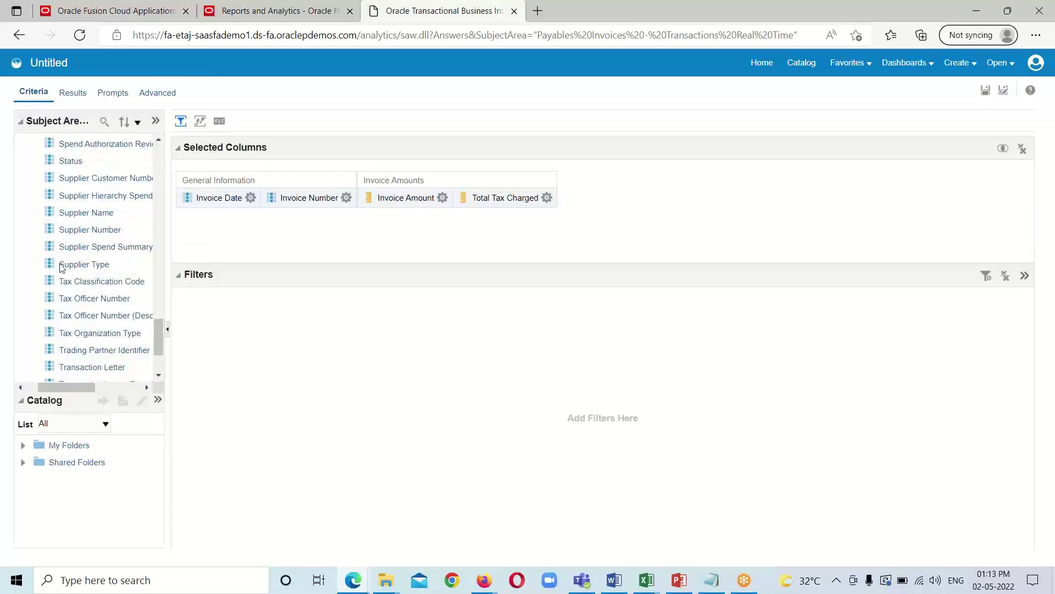
left_click(81, 215)
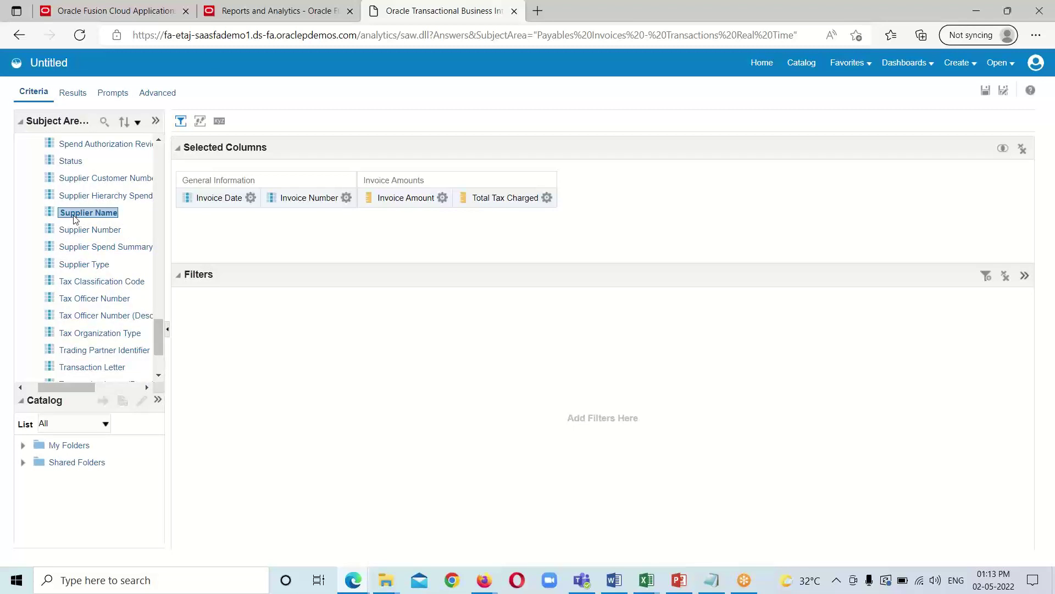
double_click(70, 219)
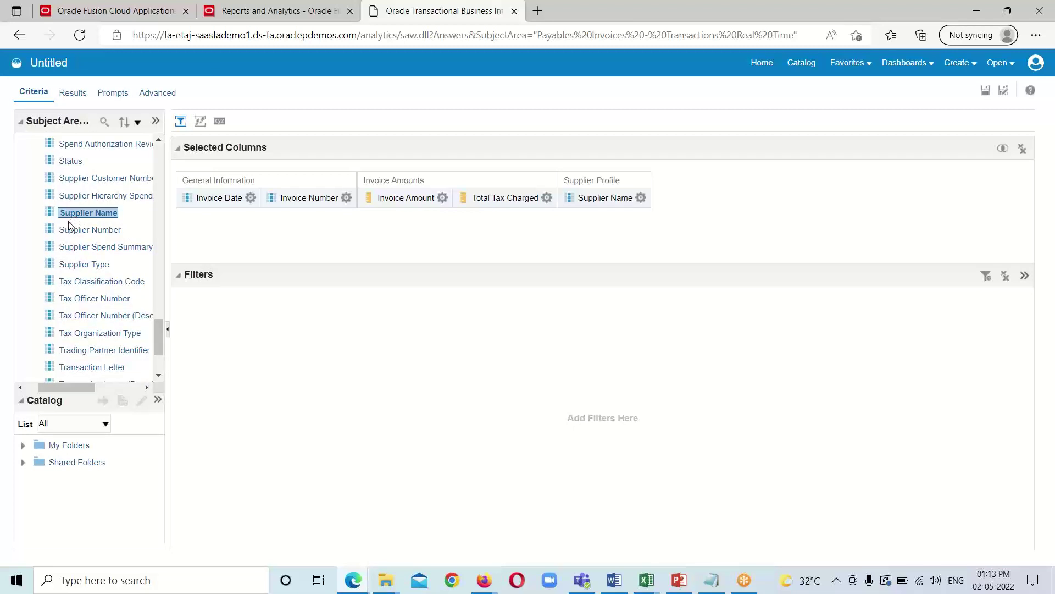
Collapse the Supplier Profile and Suppliers folders in the Supplier Real Time subject area.
scroll(69, 225, "up", 12)
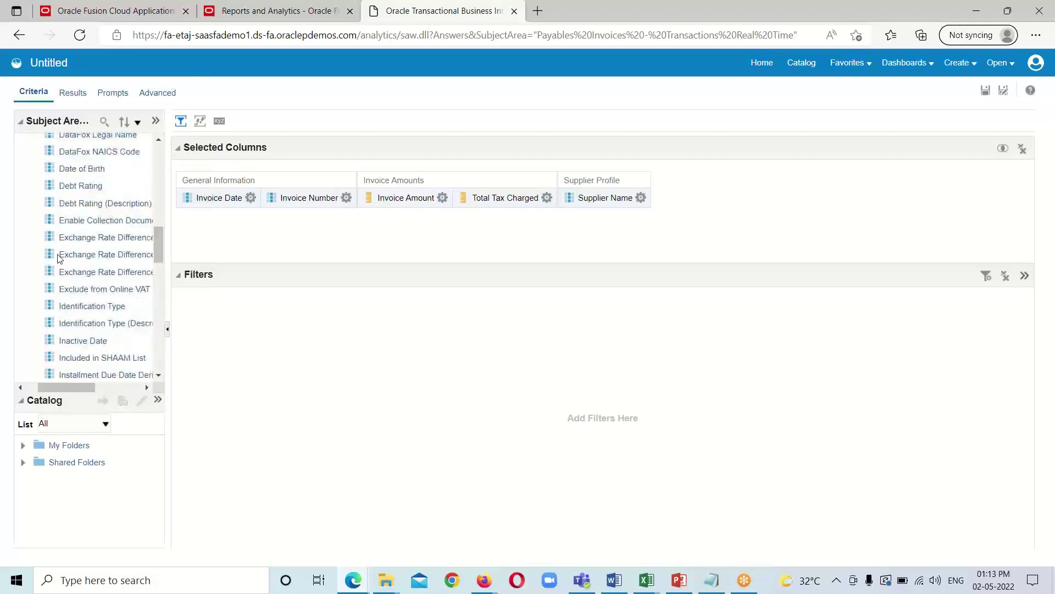
scroll(60, 259, "up", 10)
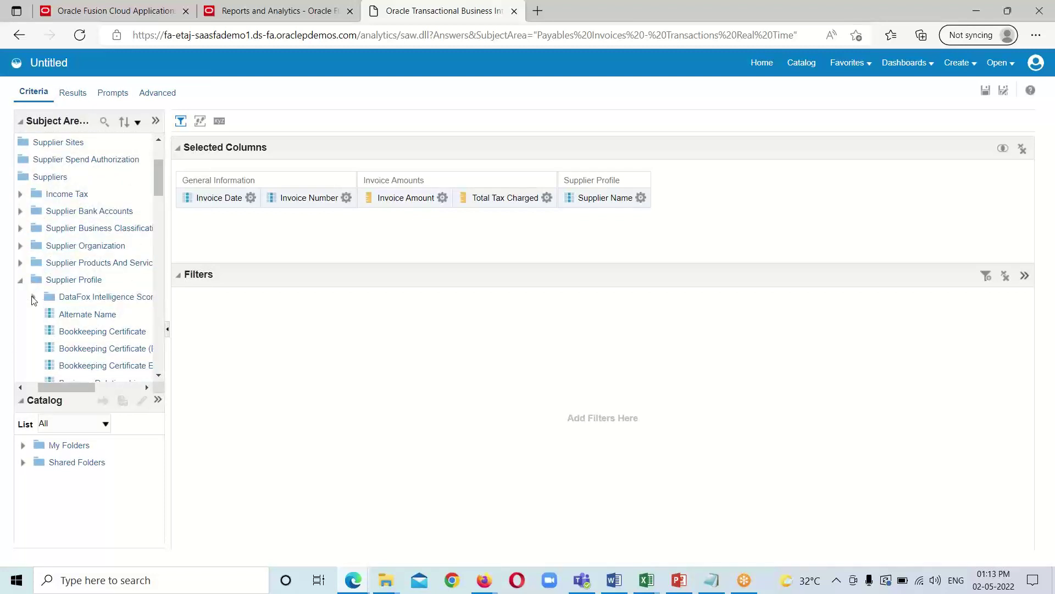
left_click(20, 280)
left_click_drag(90, 386, 77, 386)
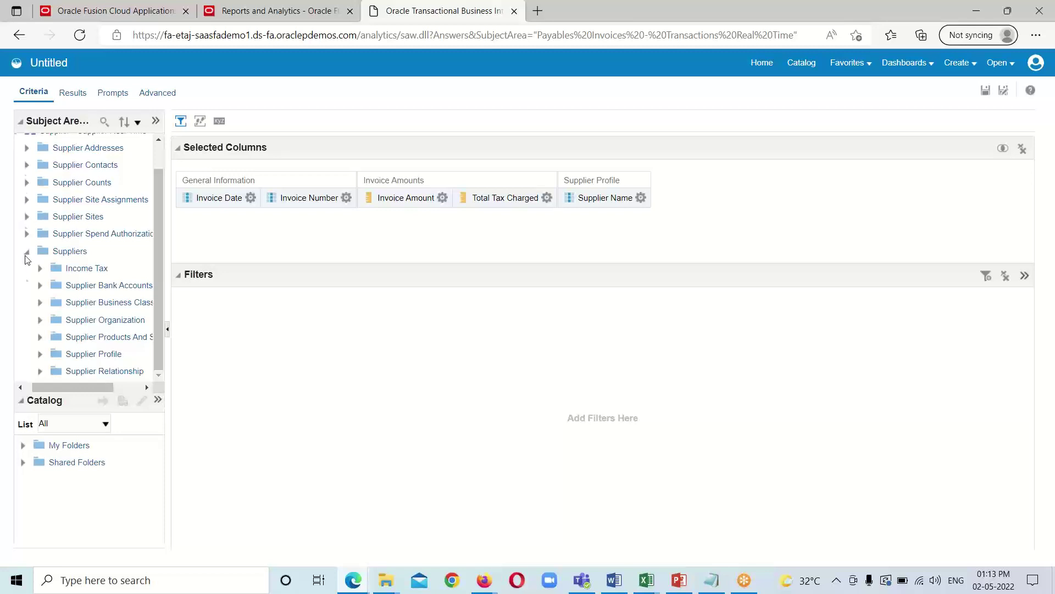
left_click(27, 252)
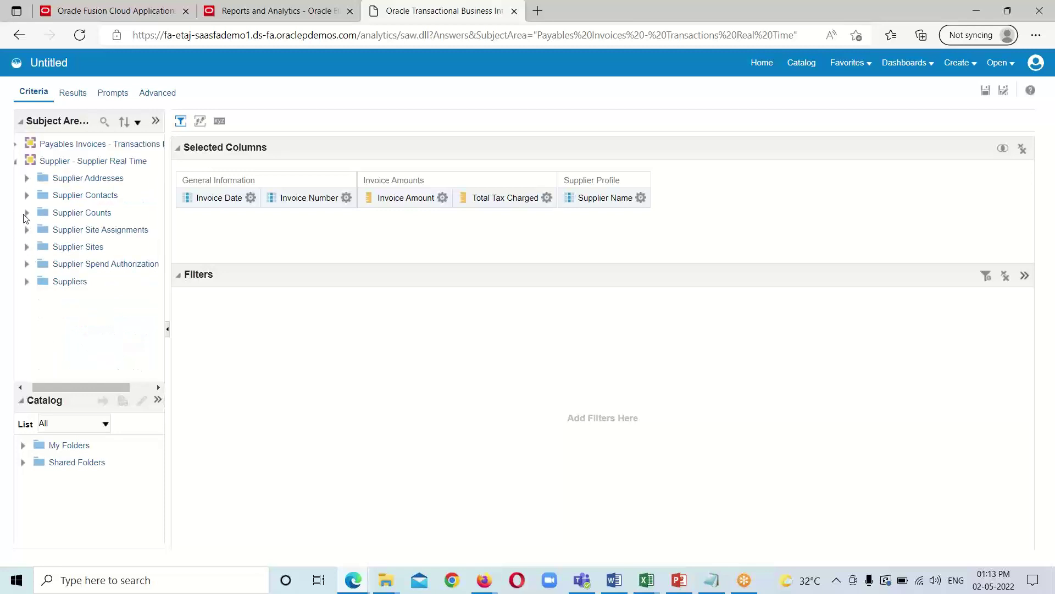
Add the Number of Suppliers and Number of Supplier Sites columns from the Supplier Counts folder to the analysis, and collapse that folder.
left_click(27, 215)
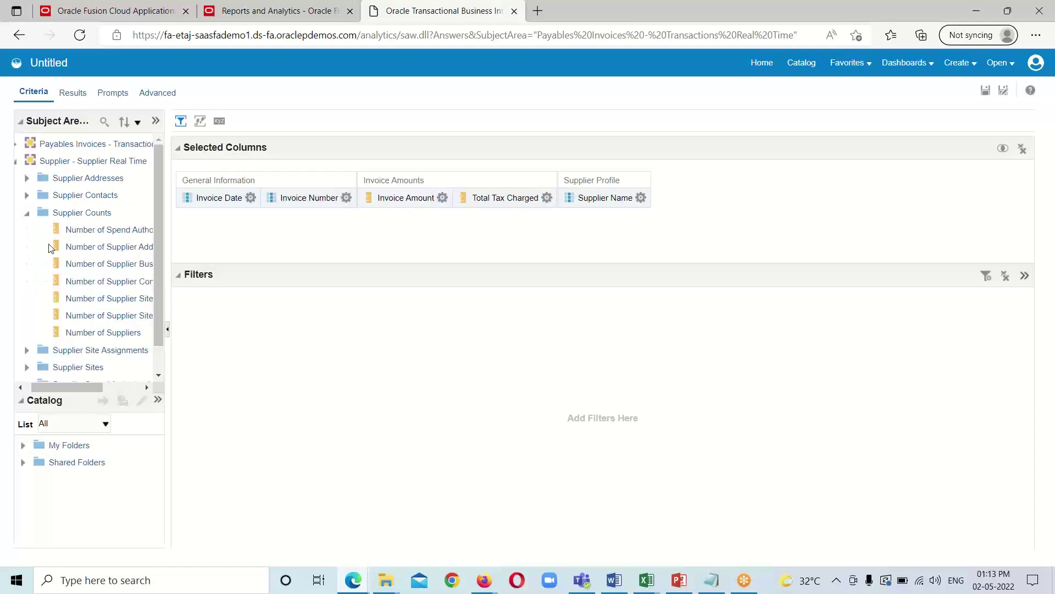
scroll(80, 386, "right", 2)
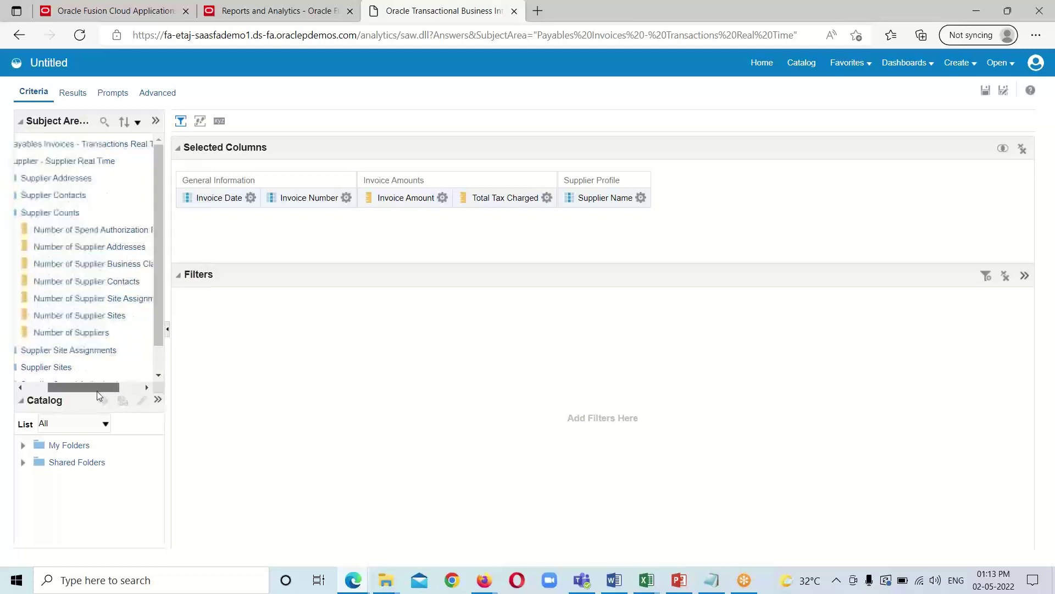
left_click(71, 333)
double_click(71, 333)
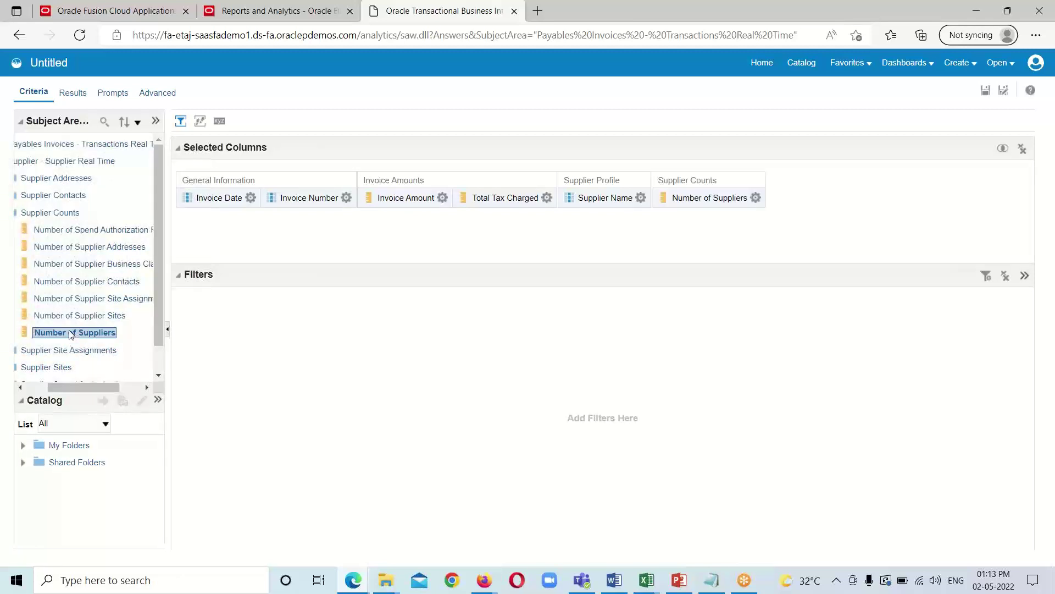
double_click(82, 315)
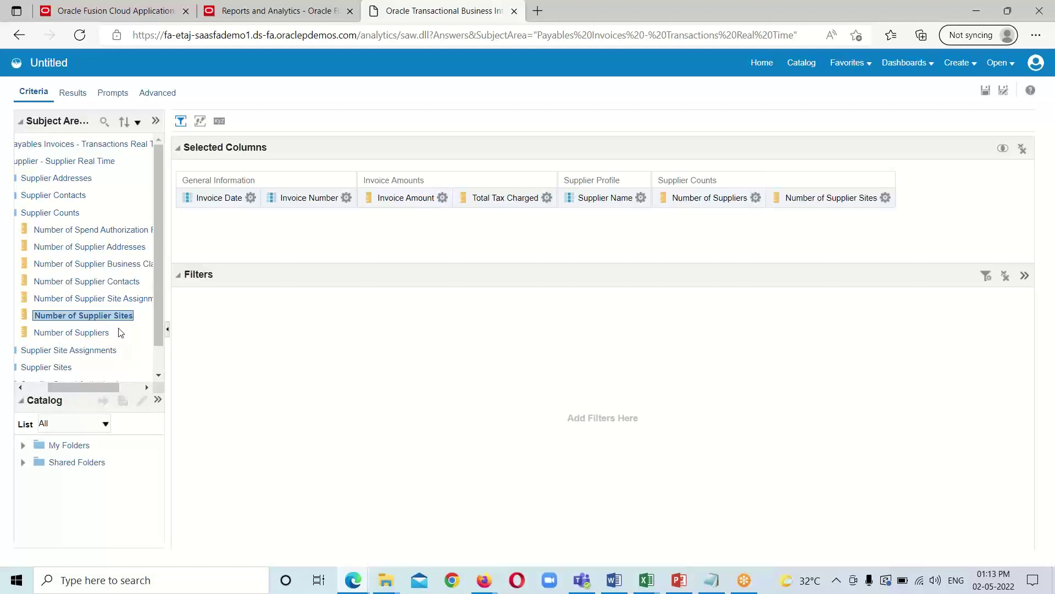
left_click_drag(90, 390, 73, 388)
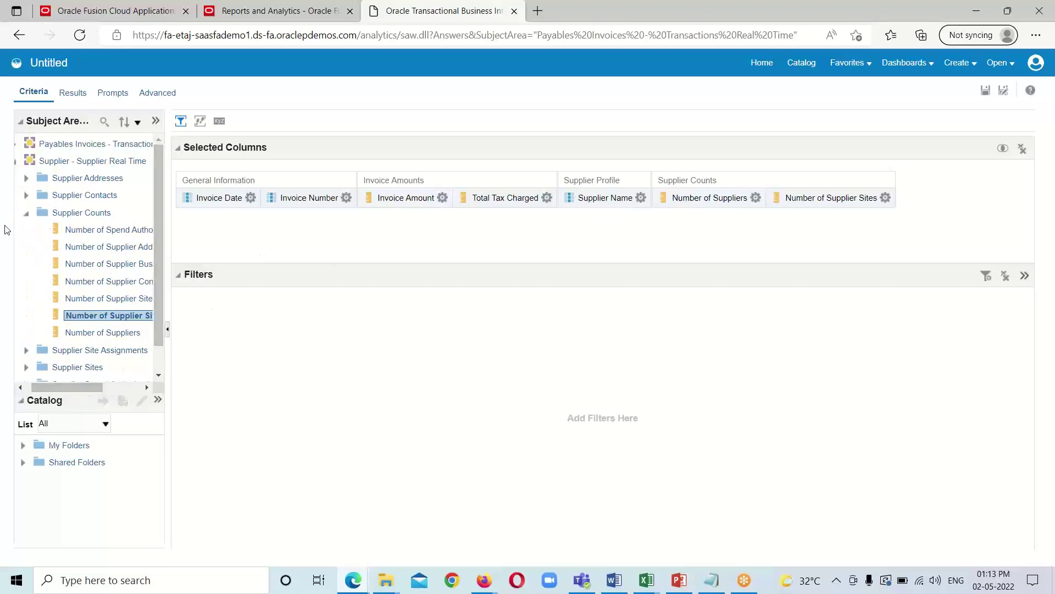
left_click(26, 213)
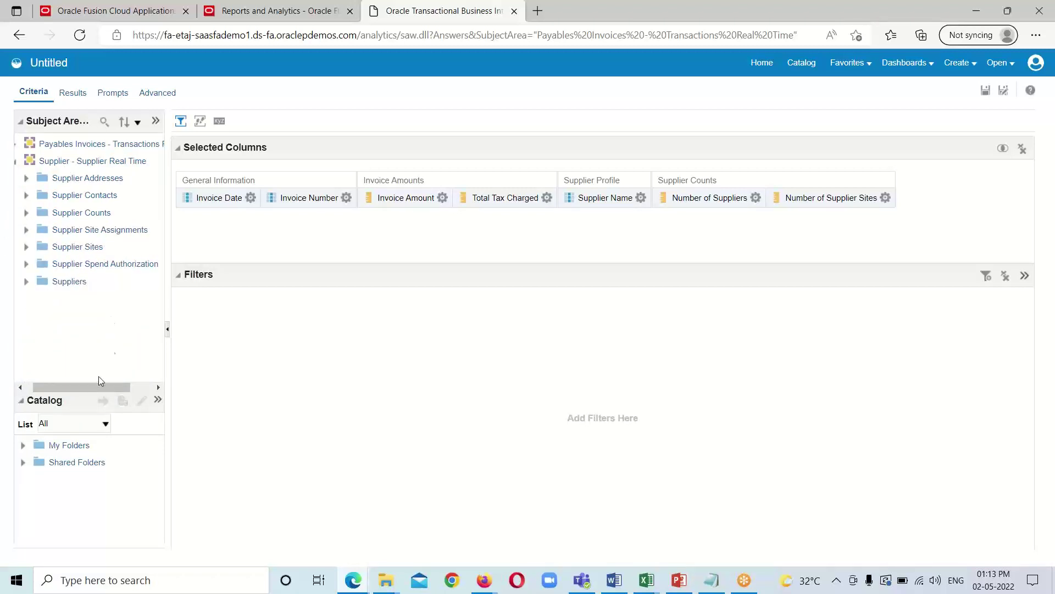
left_click_drag(94, 388, 87, 389)
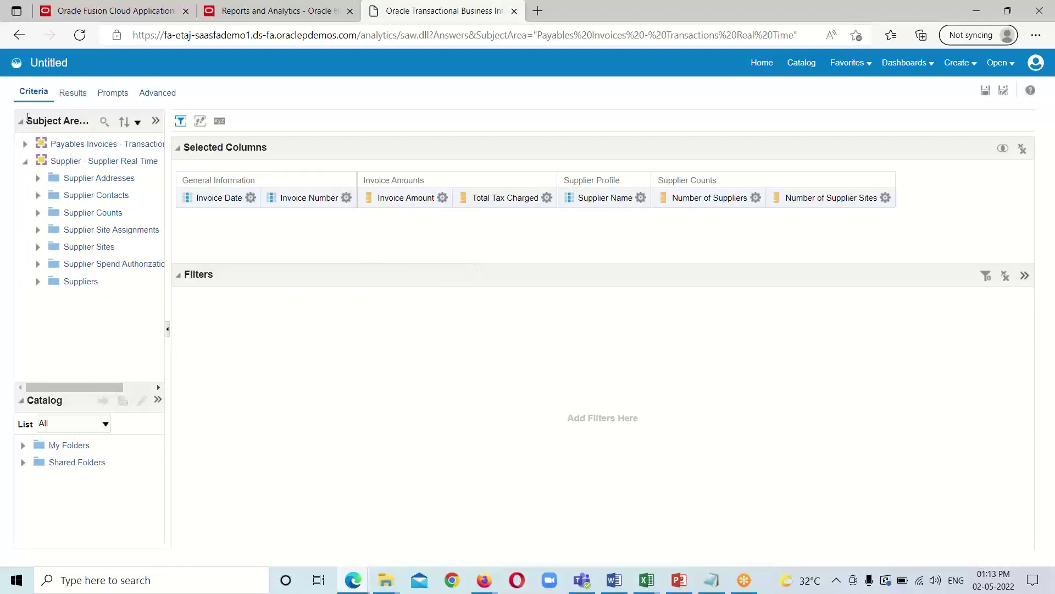
Display the analysis results, examine the Number of Suppliers and Number of Supplier Sites columns, and collapse the payables subject area.
left_click(67, 102)
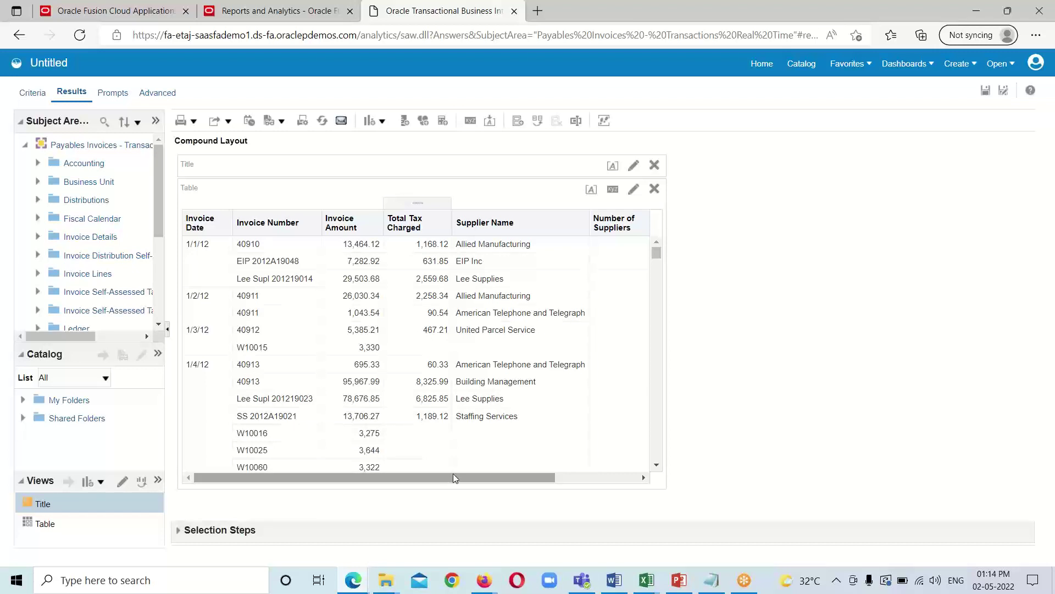
left_click_drag(452, 475, 553, 475)
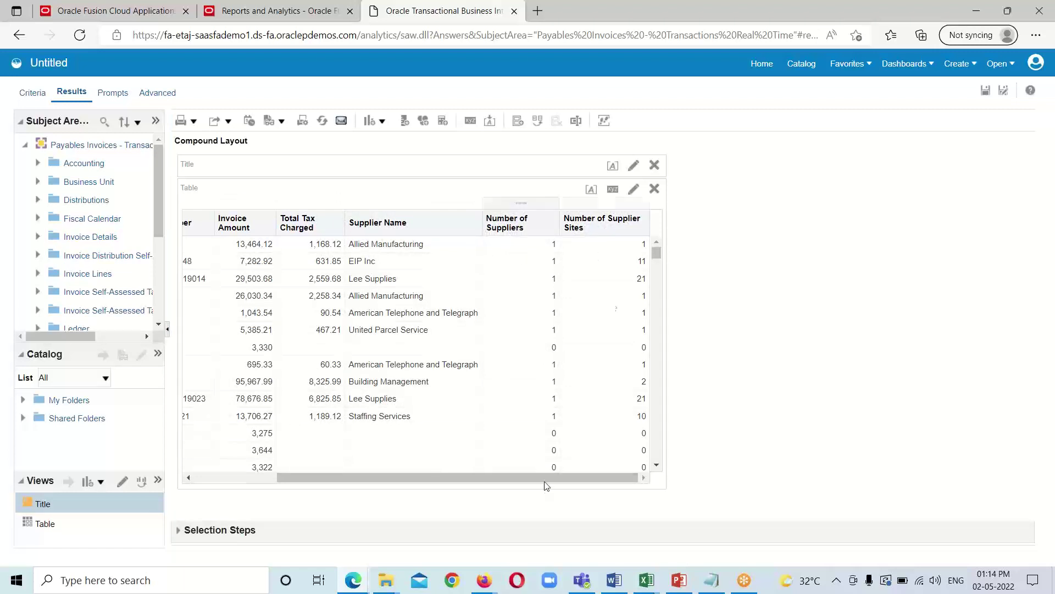
scroll(605, 456, "down", 3)
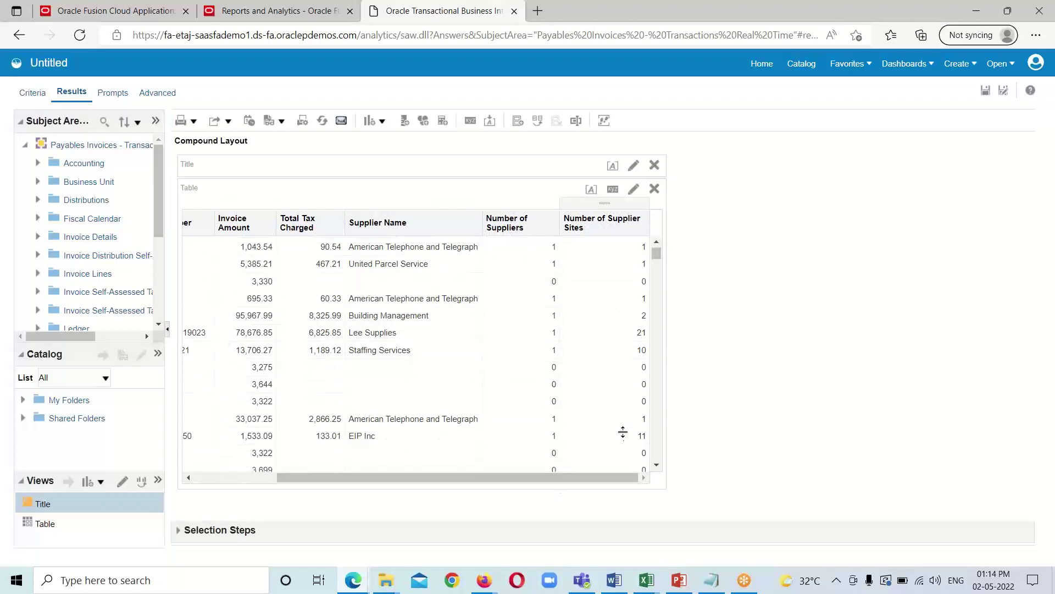
scroll(477, 472, "up", 3)
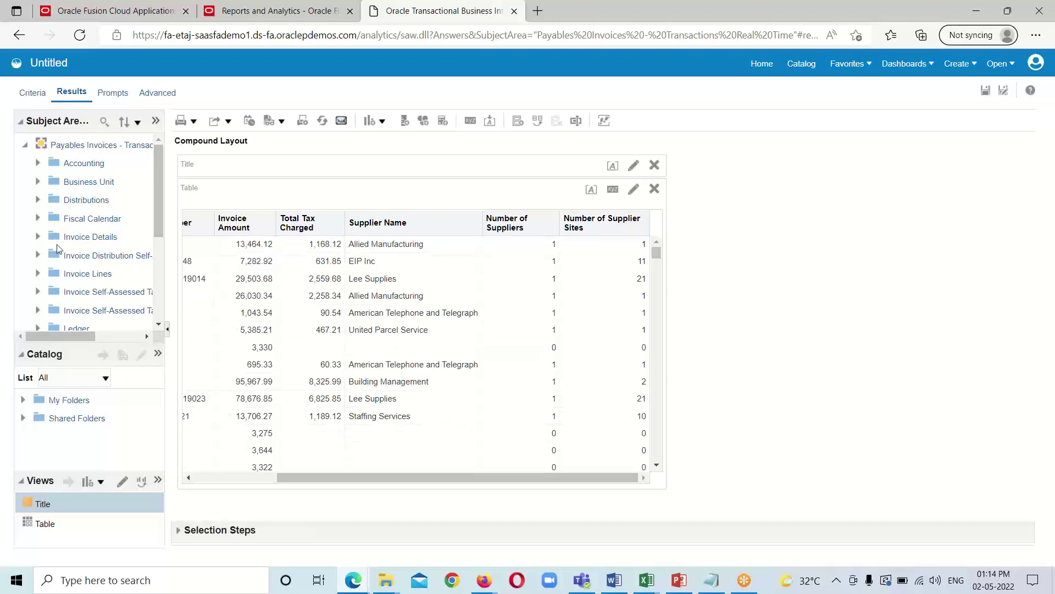
left_click(25, 147)
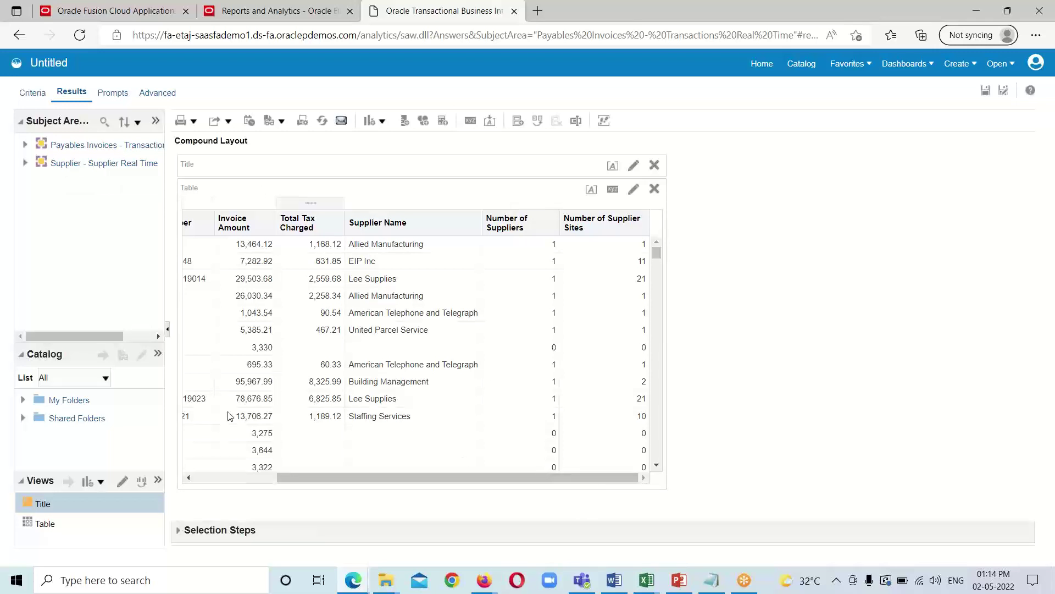
Save the analysis as "OTBI Analysis with 2 Subject Areas" in /Shared Folders/Custom/BI Analysis Editor.
left_click(984, 90)
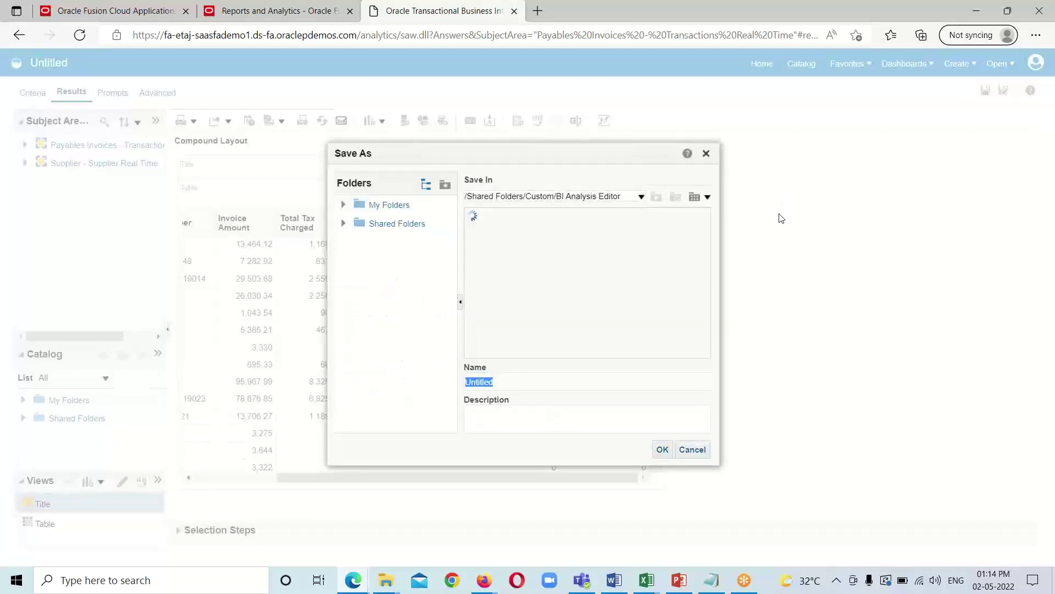
left_click(385, 225)
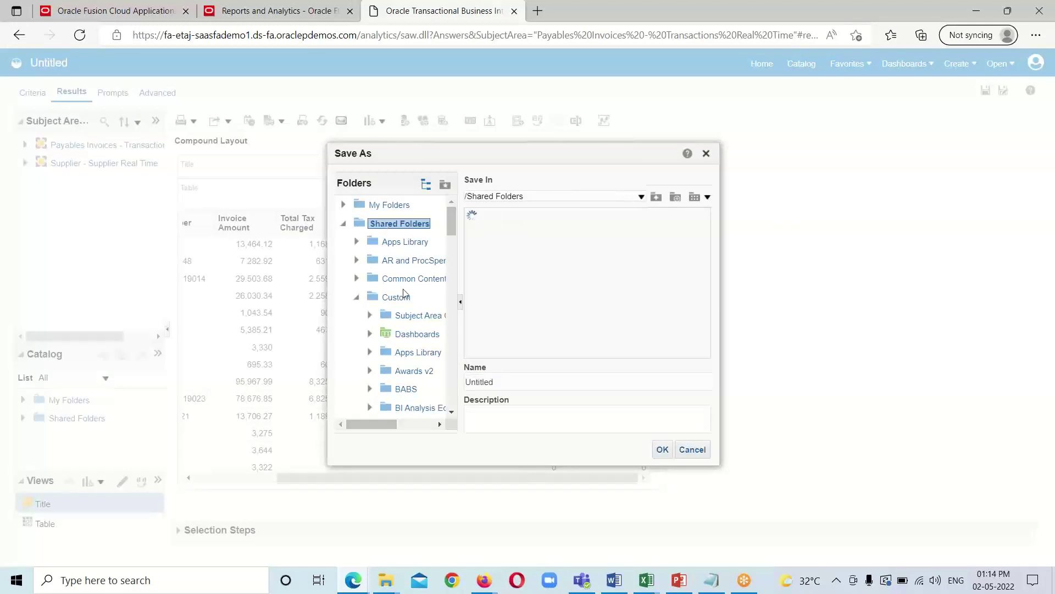
left_click(394, 297)
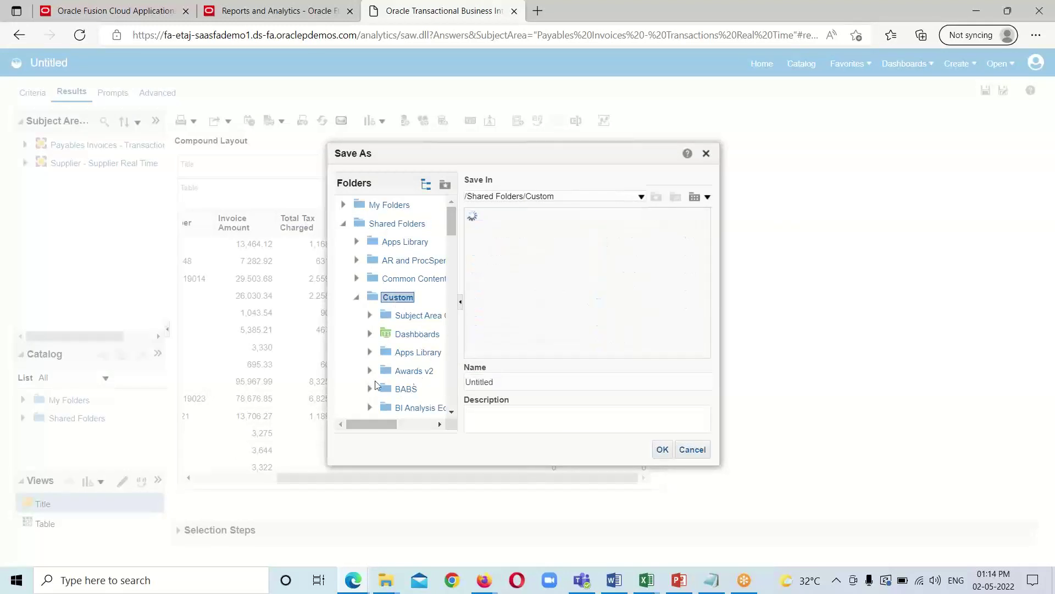
scroll(373, 385, "down", 1)
left_click(408, 374)
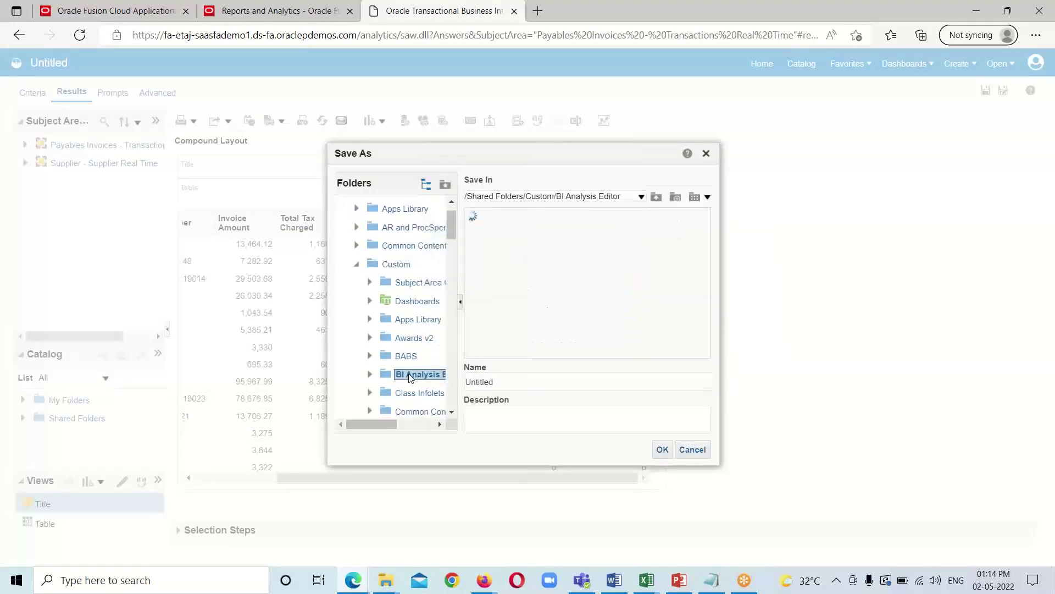
double_click(530, 382)
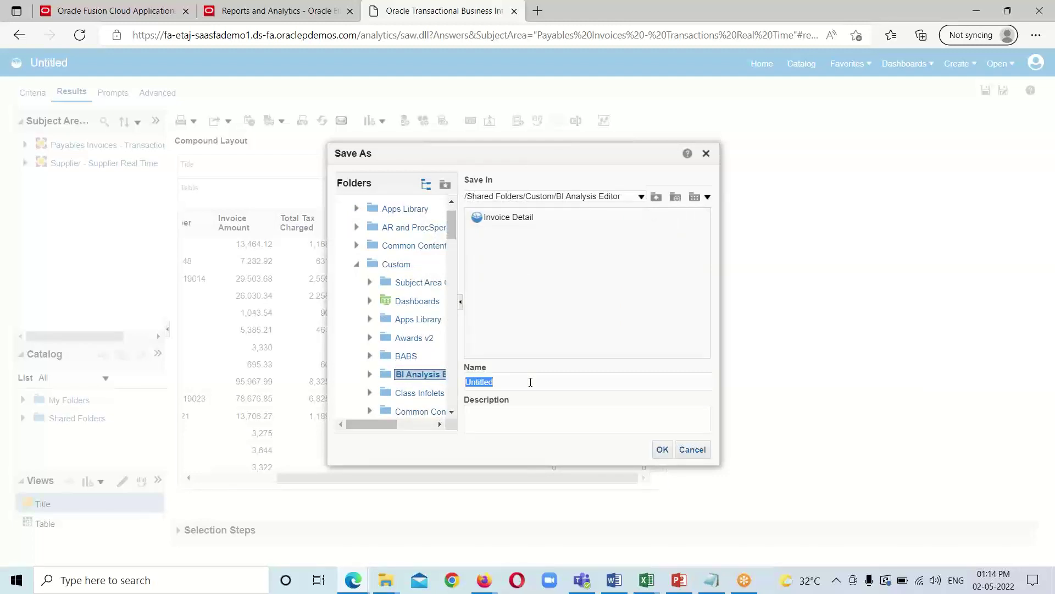
type("OTBI Analysis with 2 Subject Area")
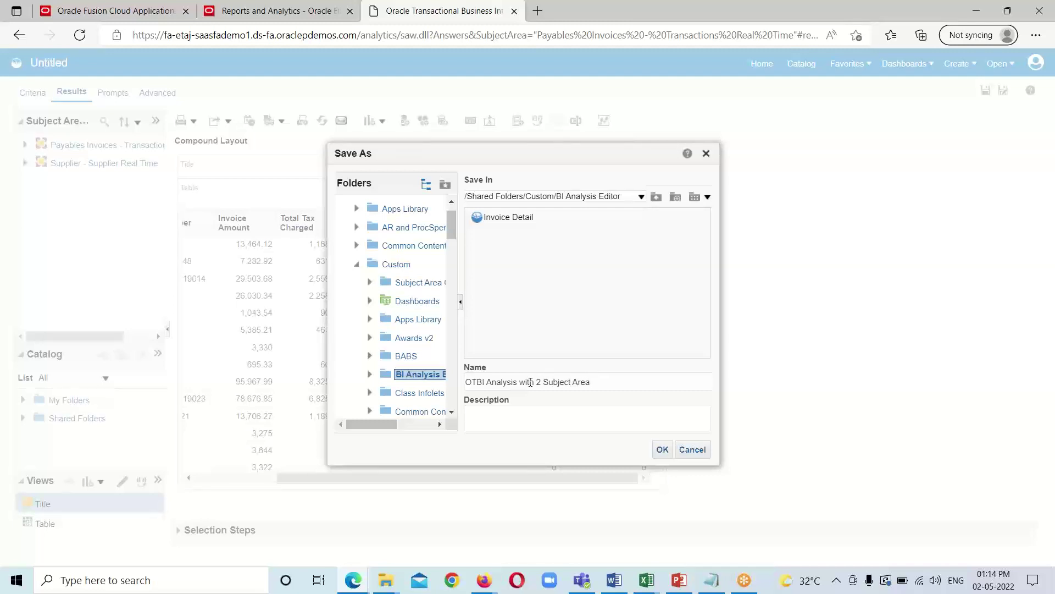
type("s")
left_click(663, 449)
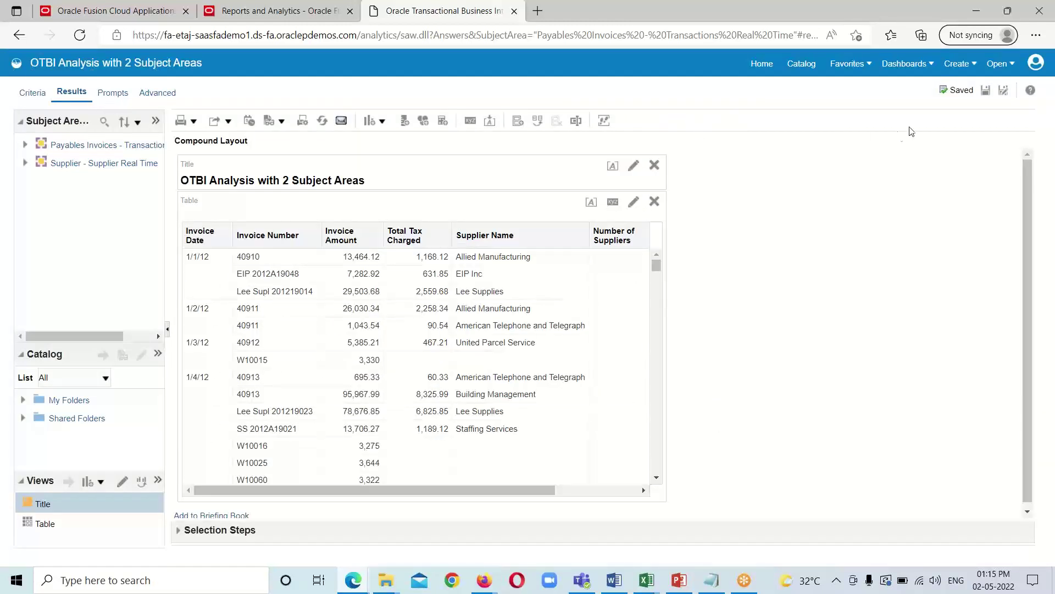
Open the saved OTBI Analysis with 2 Subject Areas from the BI Analysis Editor folder in the catalog.
left_click(805, 66)
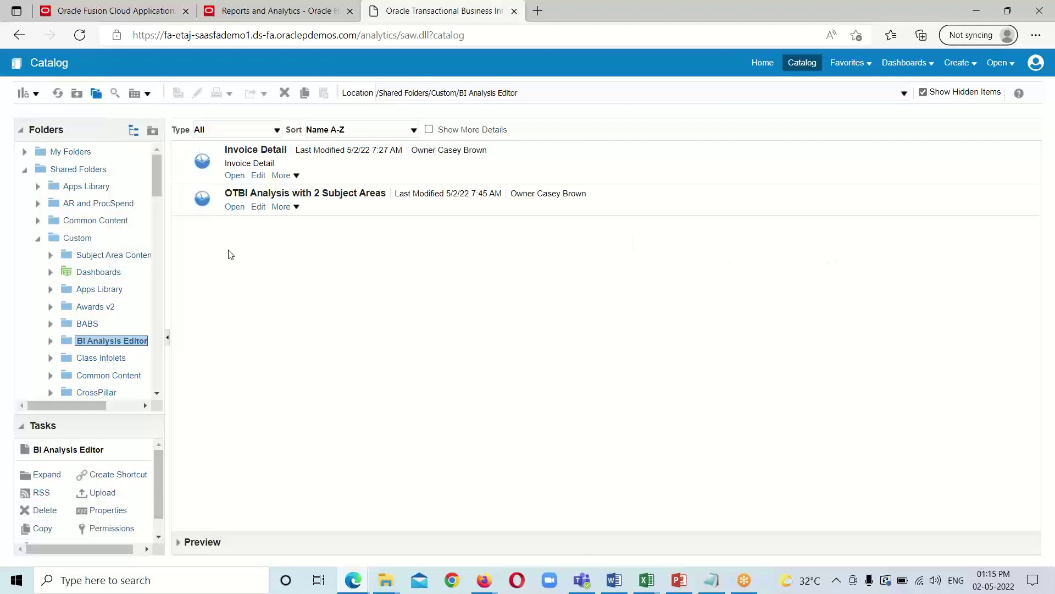
left_click(234, 208)
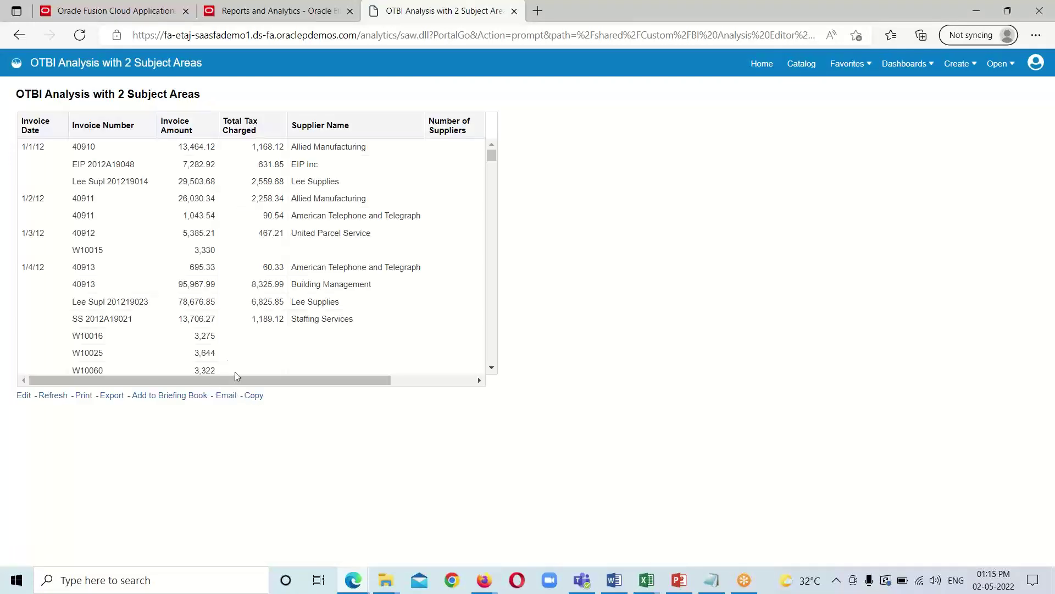
mouse_move(243, 380)
left_mouse_down()
mouse_move(362, 377)
mouse_move(264, 382)
mouse_move(326, 385)
mouse_move(278, 391)
mouse_move(230, 380)
mouse_move(243, 400)
left_mouse_up()
Switch to the PowerPoint presentation and show slide 49, "Working with Calculated fields in the OTBI Analysis".
mouse_move(680, 580)
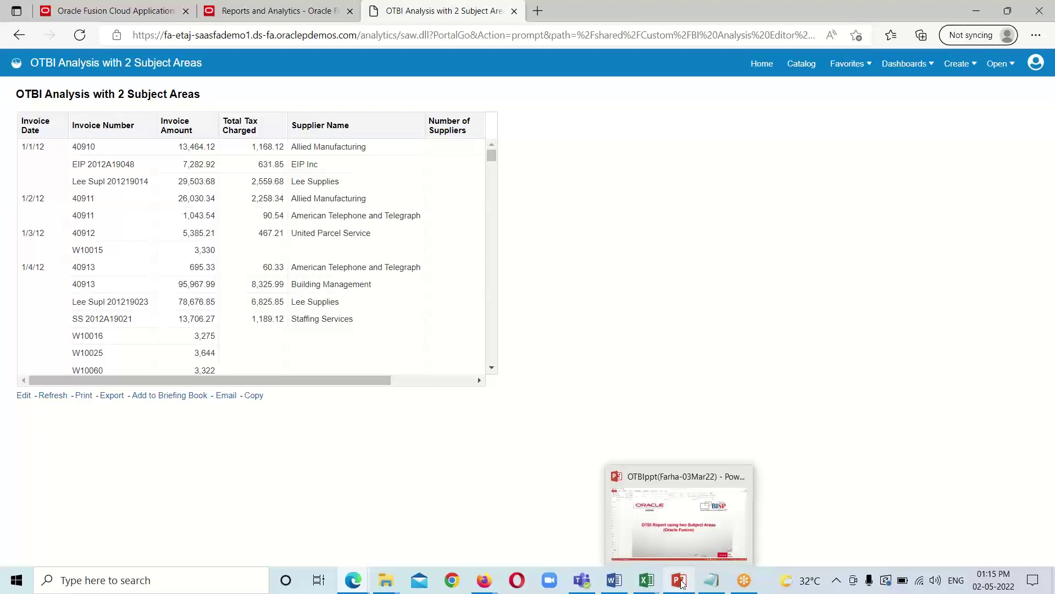
left_click(673, 543)
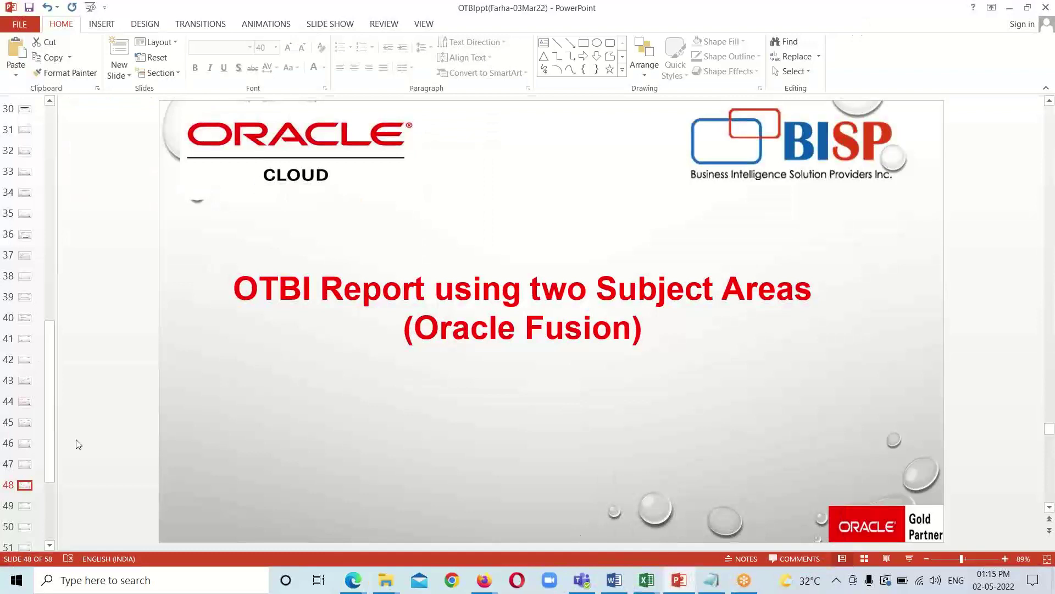
left_click(24, 507)
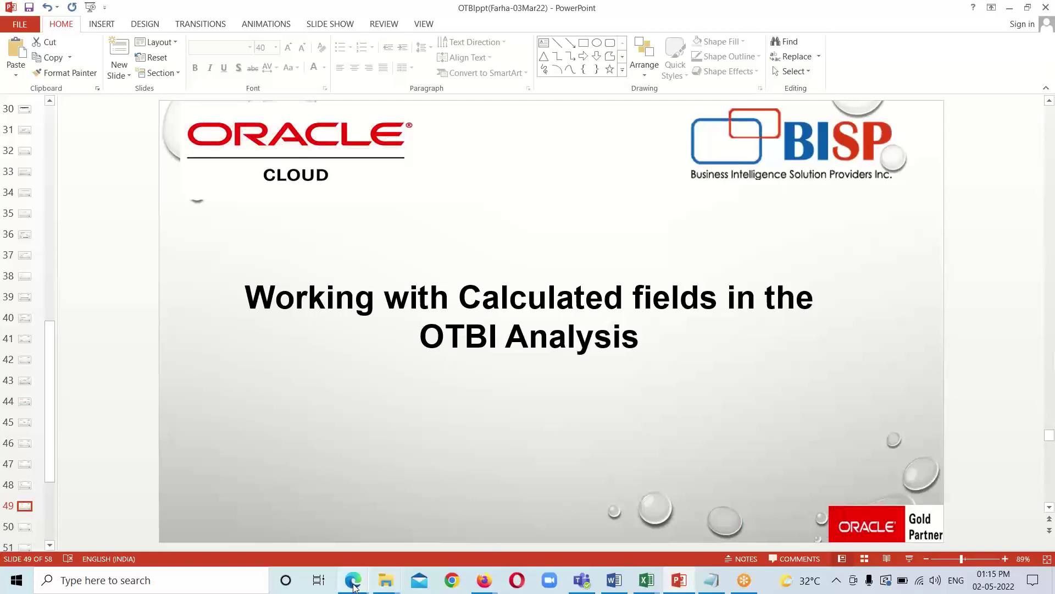
Return to the analysis in the Edge browser, open it for editing and examine its supplier count columns.
mouse_move(353, 579)
left_click(423, 539)
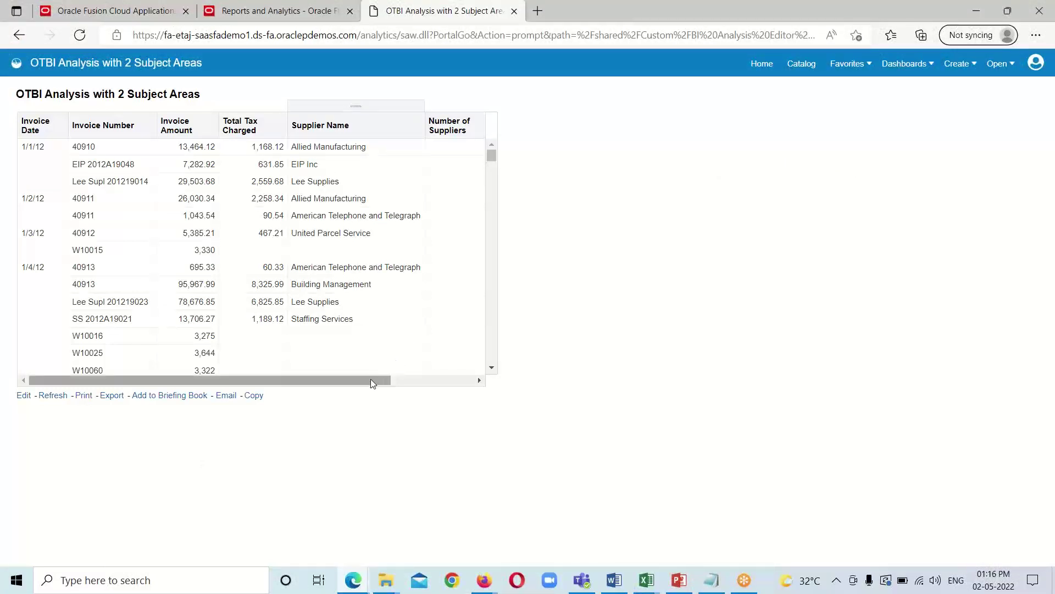
mouse_move(370, 382)
left_mouse_down()
mouse_move(381, 383)
mouse_move(363, 388)
left_mouse_up()
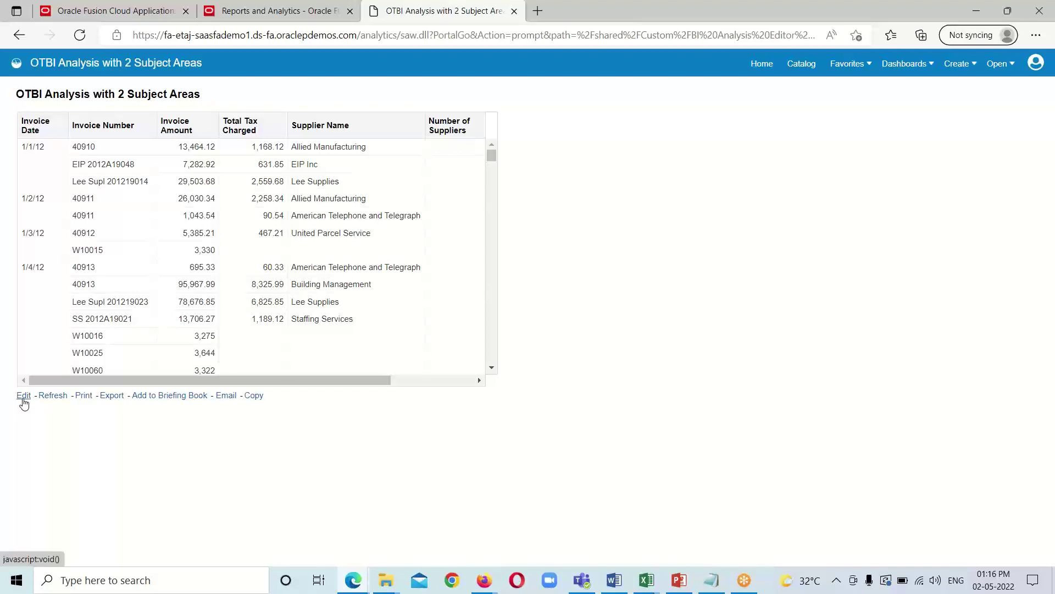
left_click(24, 404)
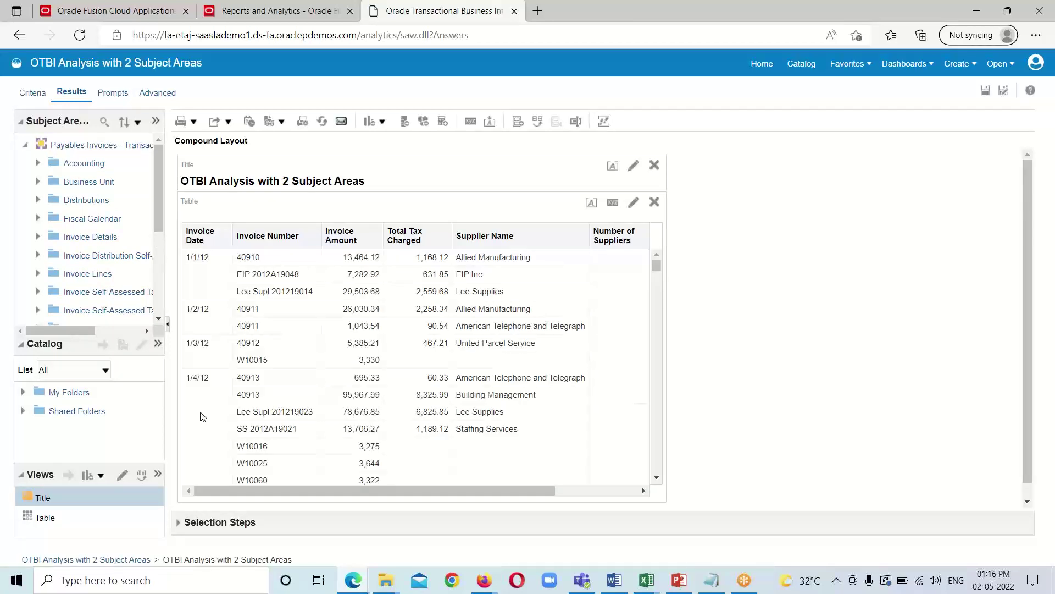
left_click_drag(496, 489, 610, 491)
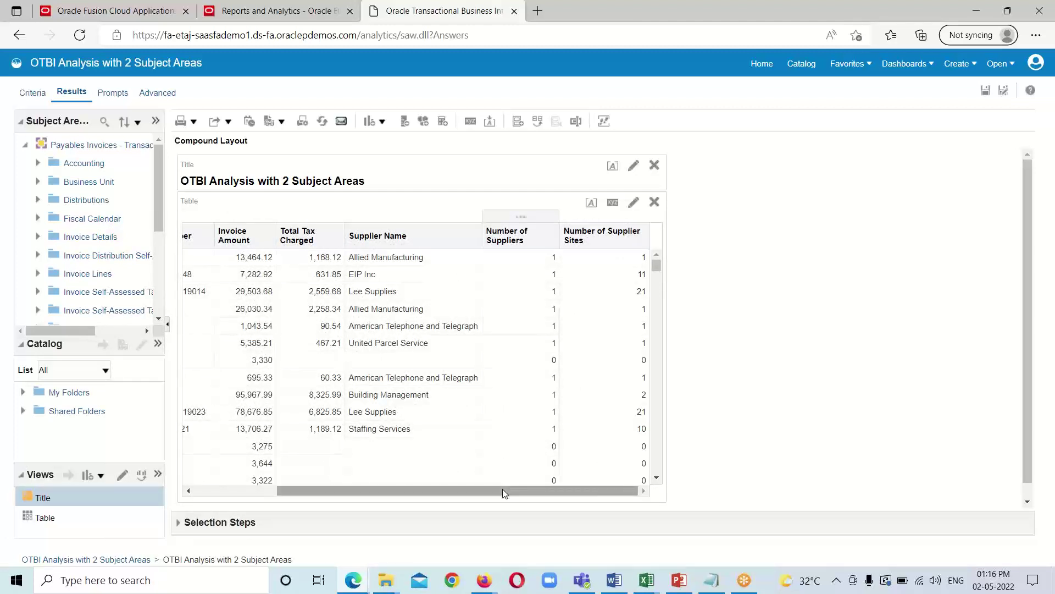
mouse_move(503, 490)
left_mouse_down()
mouse_move(479, 498)
mouse_move(521, 492)
left_mouse_up()
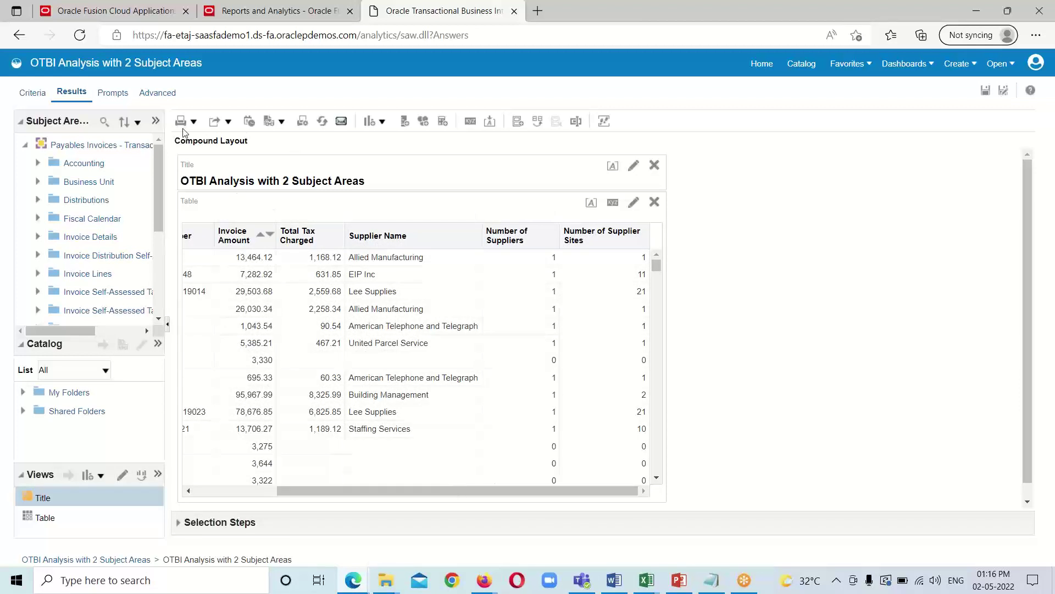
Start a new calculated measure with the column heading "Total No of Supp and Supp Sites".
left_click(405, 121)
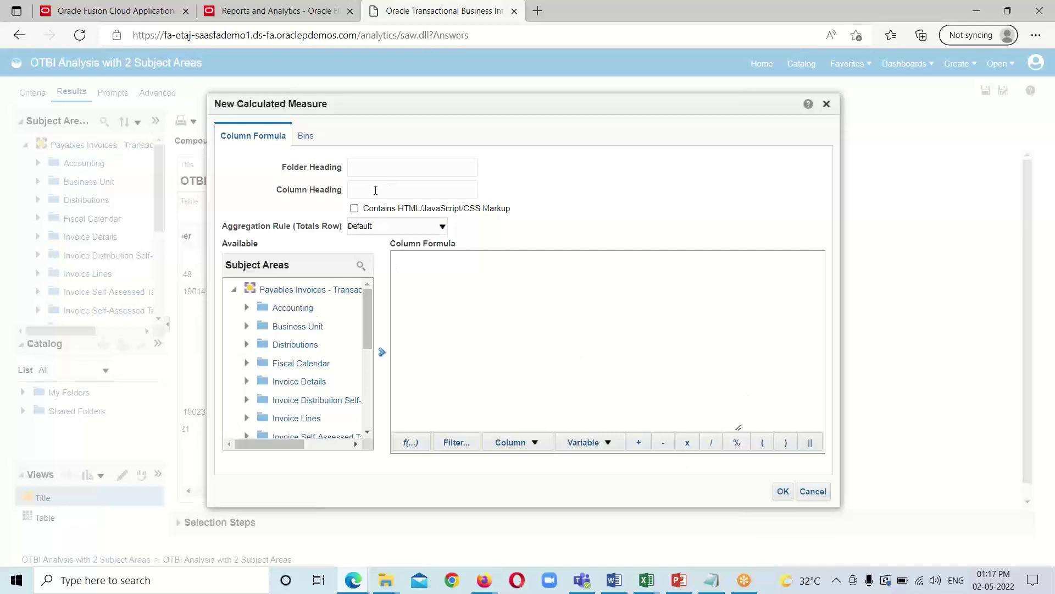
left_click(813, 491)
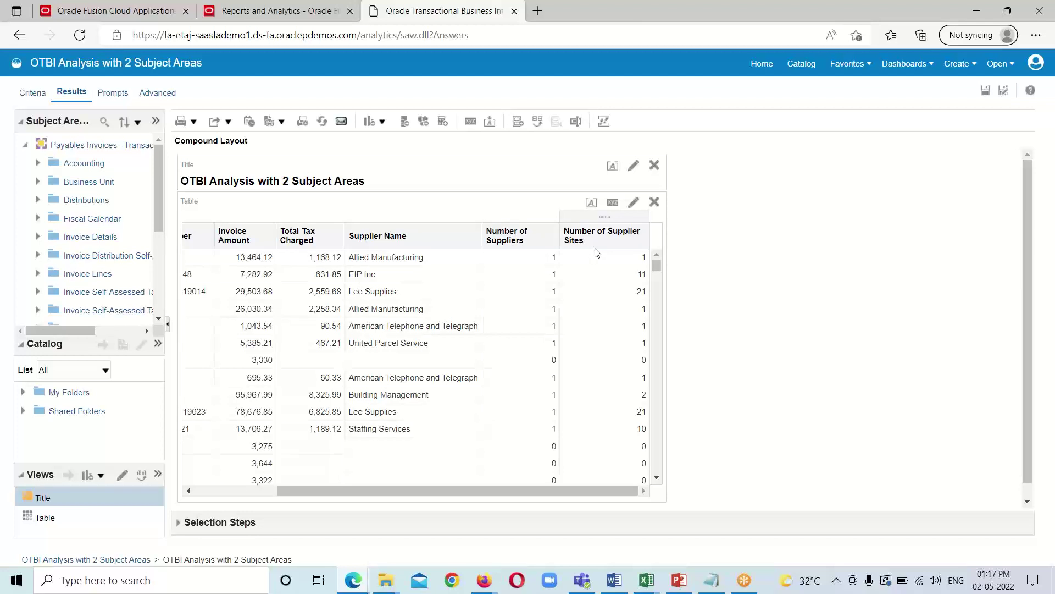
left_click(405, 122)
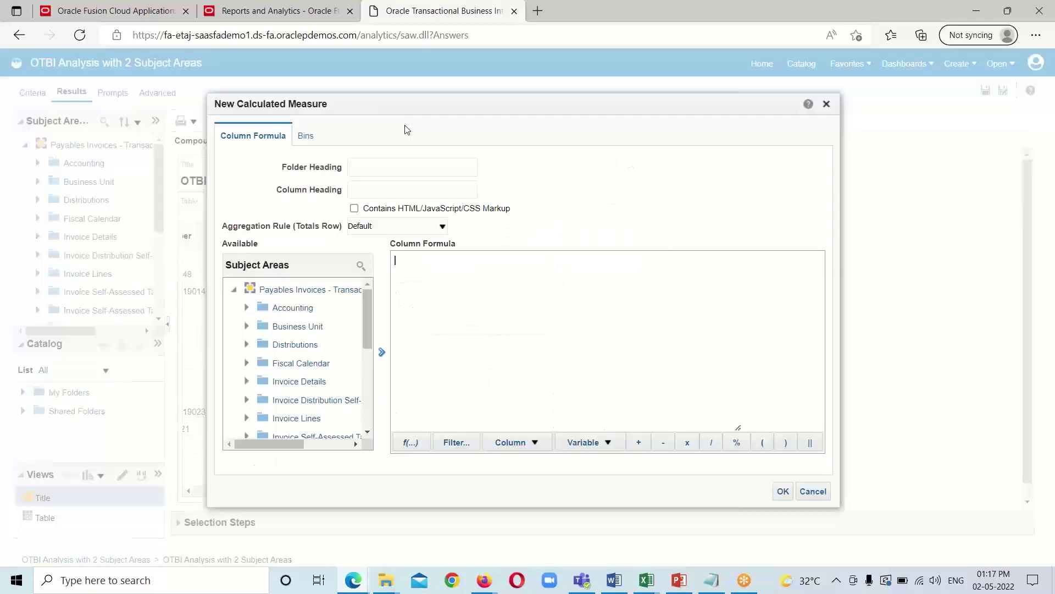
left_click(388, 190)
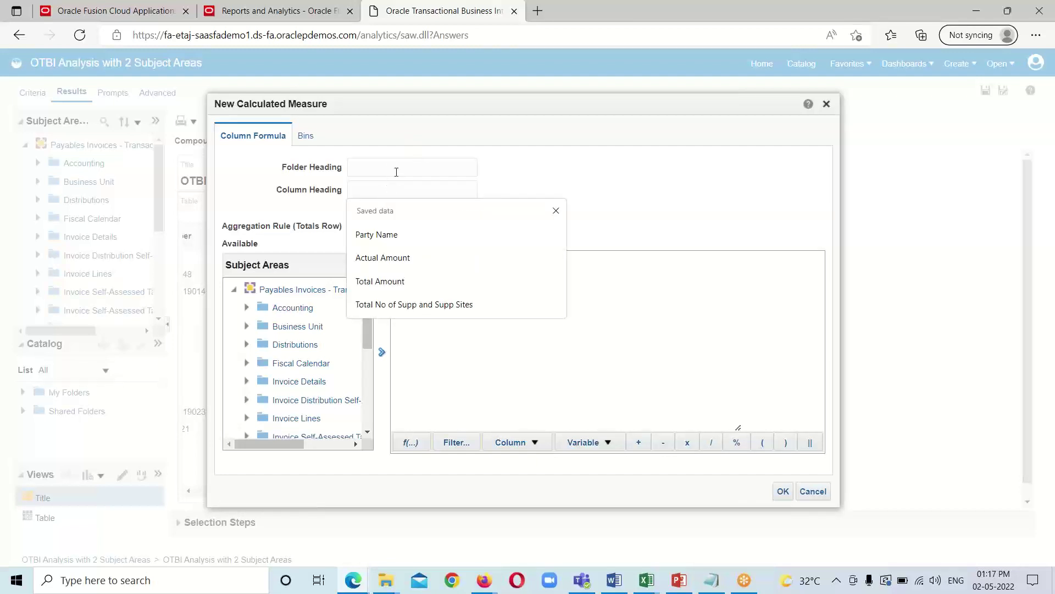
left_click(365, 303)
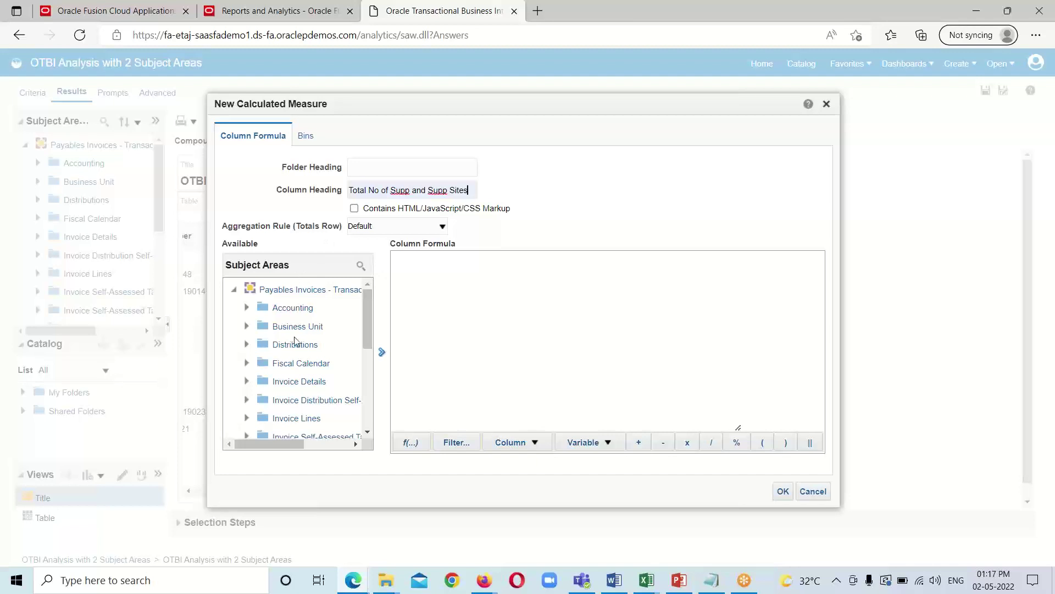
Insert Number of Suppliers from the Supplier Counts folder of the Supplier - Supplier Real Time subject area into the column formula.
left_click(233, 289)
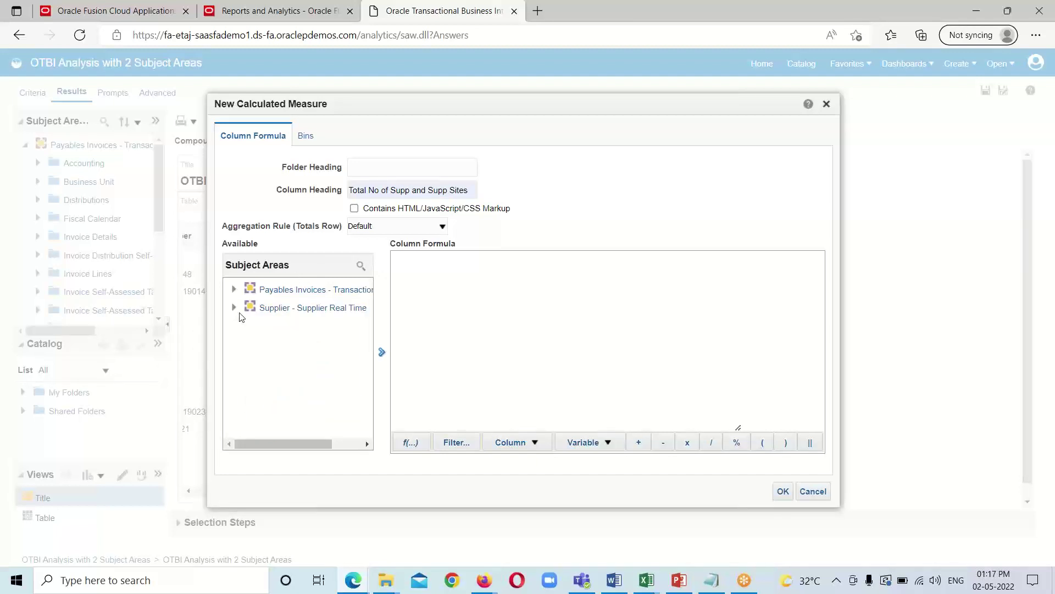
left_click(234, 310)
scroll(273, 379, "down", 1)
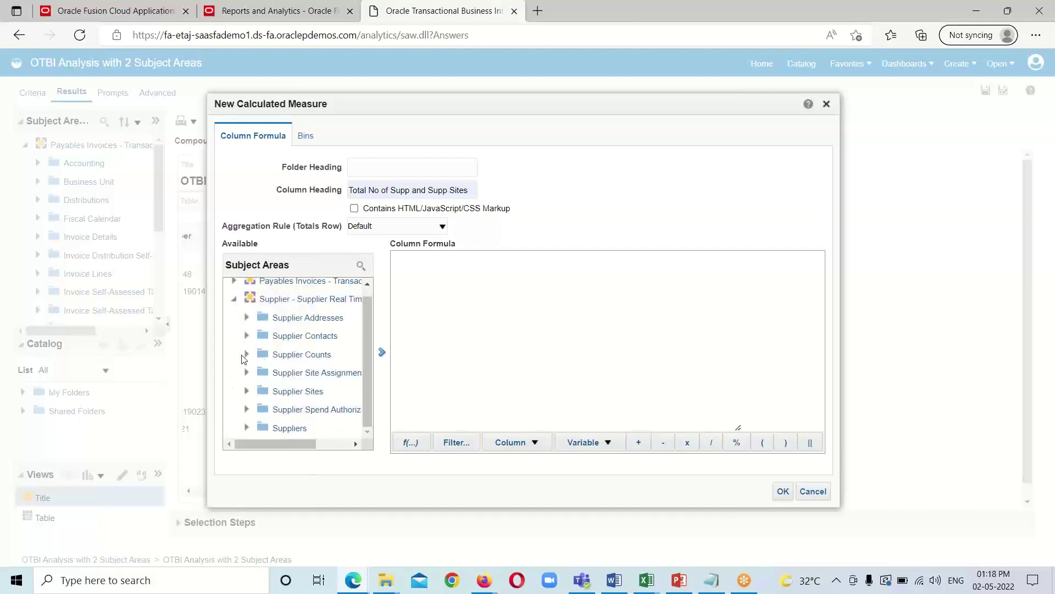
left_click(245, 355)
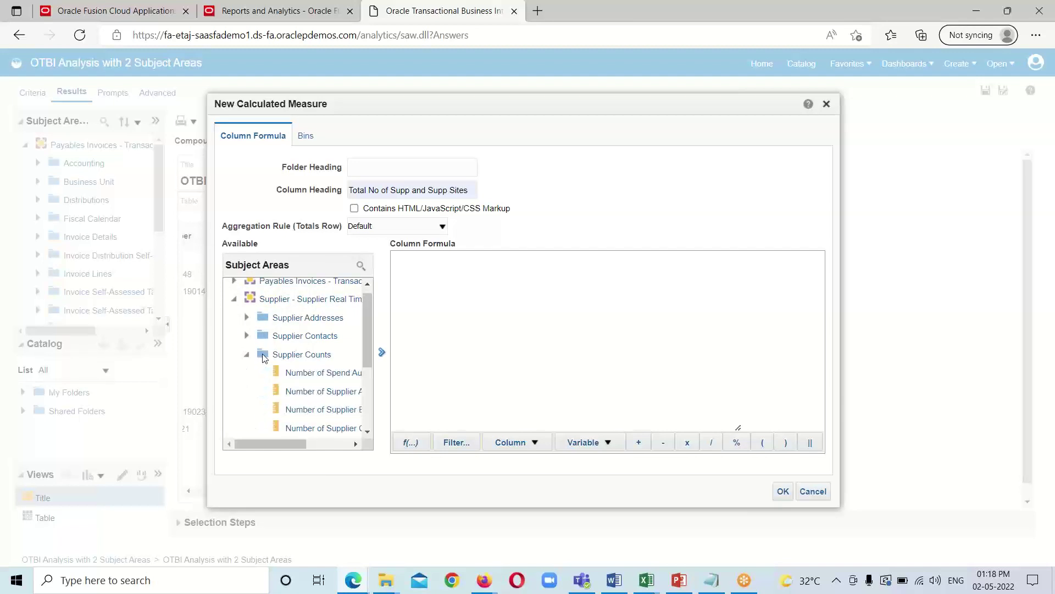
left_click_drag(294, 440, 298, 443)
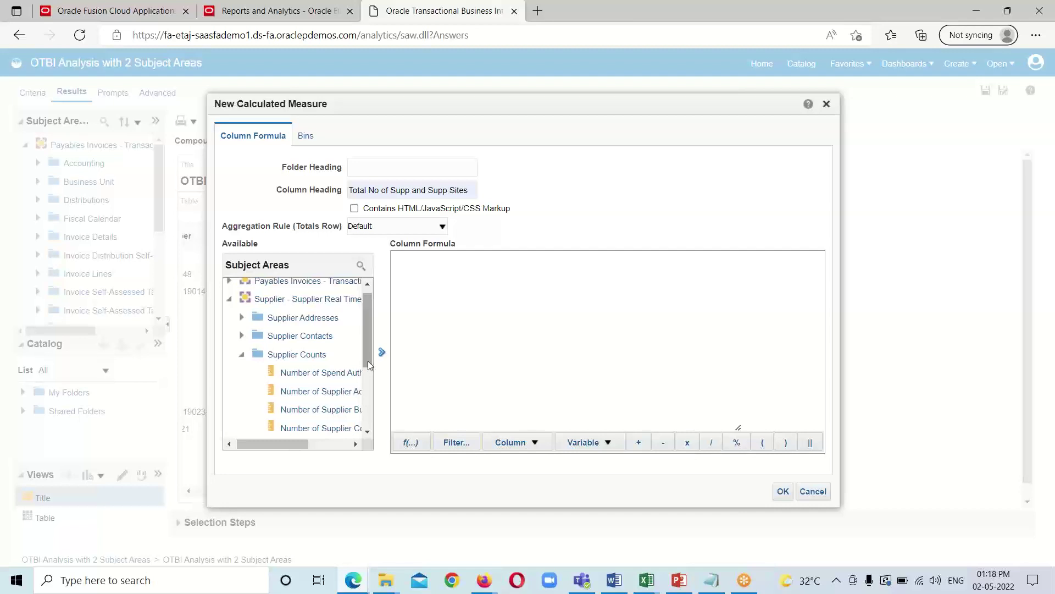
left_click_drag(370, 361, 371, 372)
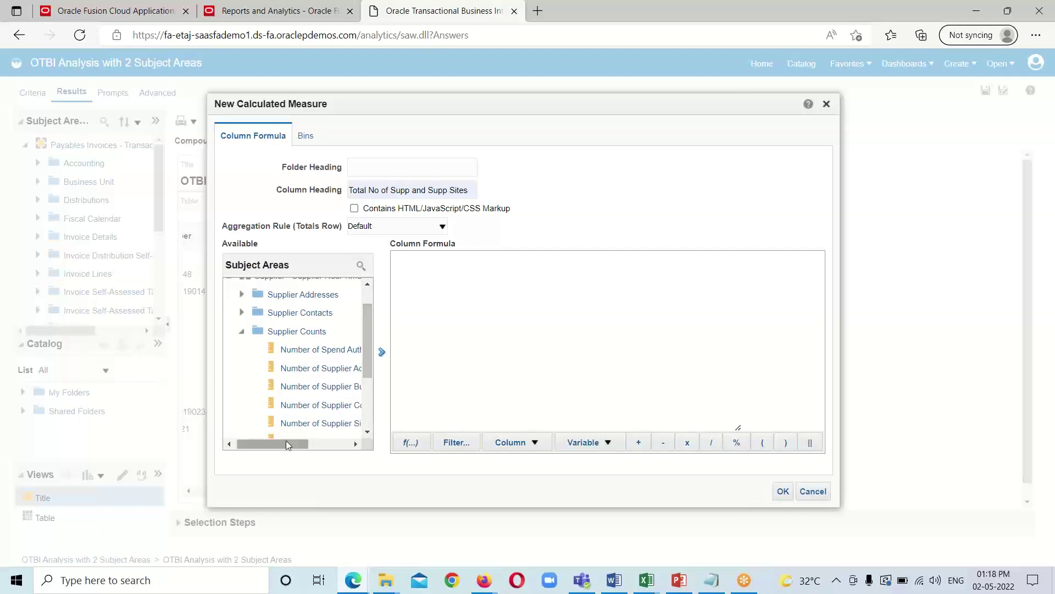
left_click_drag(285, 440, 302, 448)
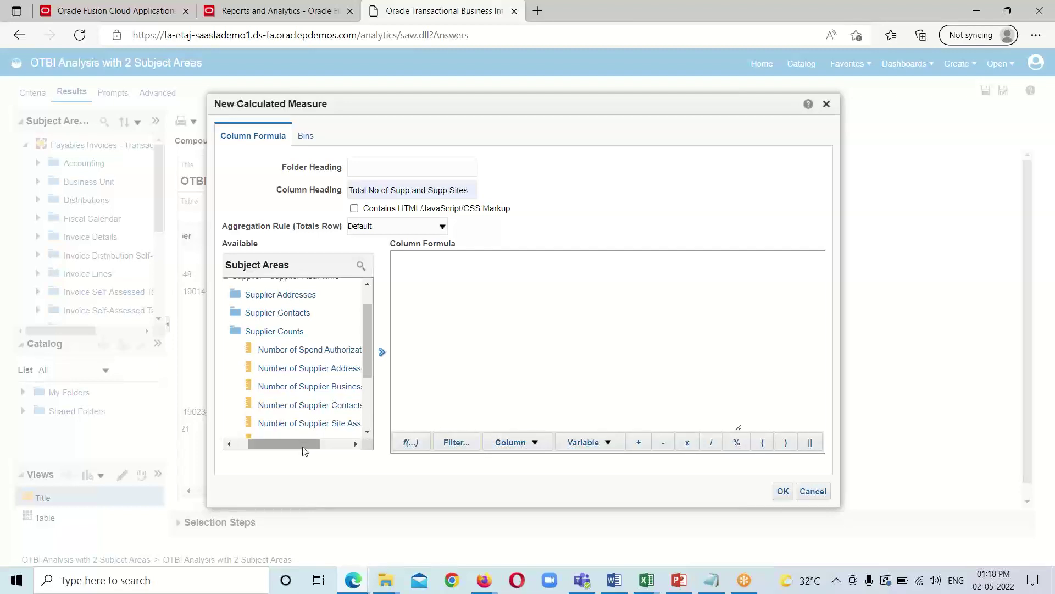
mouse_move(301, 447)
left_mouse_down()
mouse_move(314, 450)
mouse_move(301, 443)
left_mouse_up()
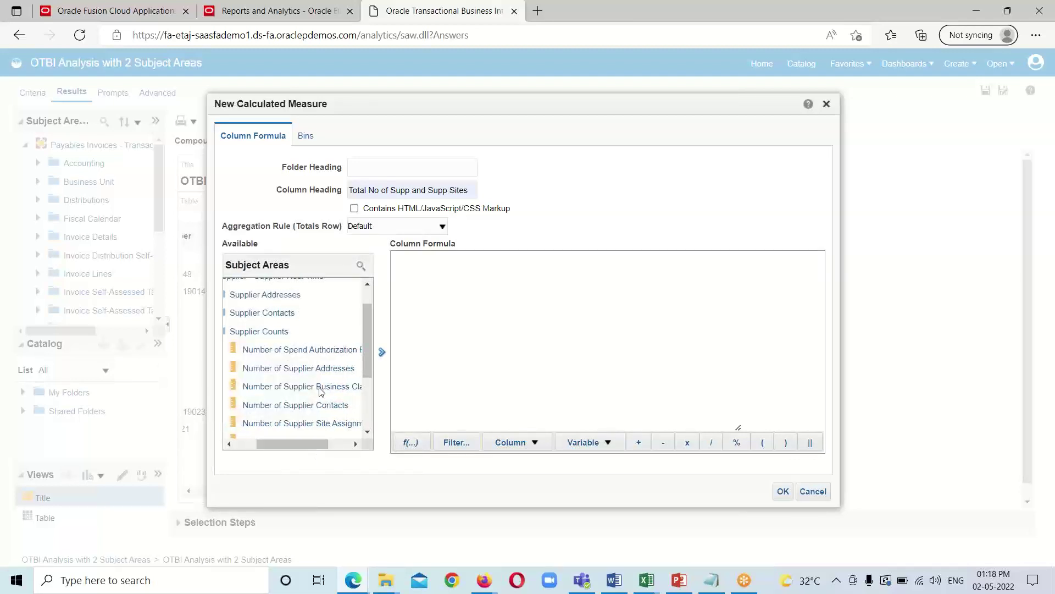
scroll(301, 442, "down", 1)
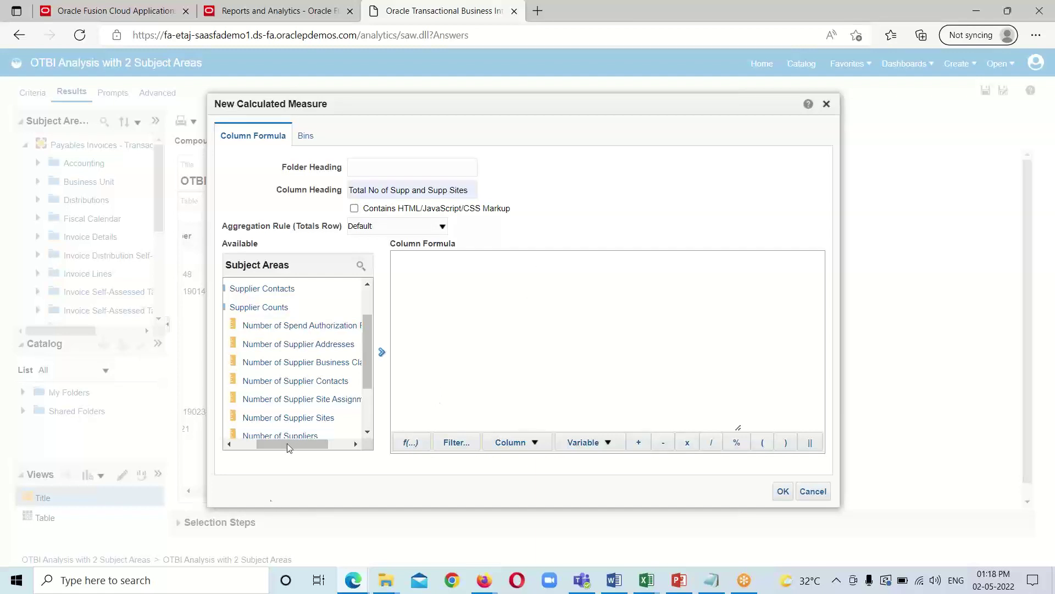
scroll(286, 407, "down", 3)
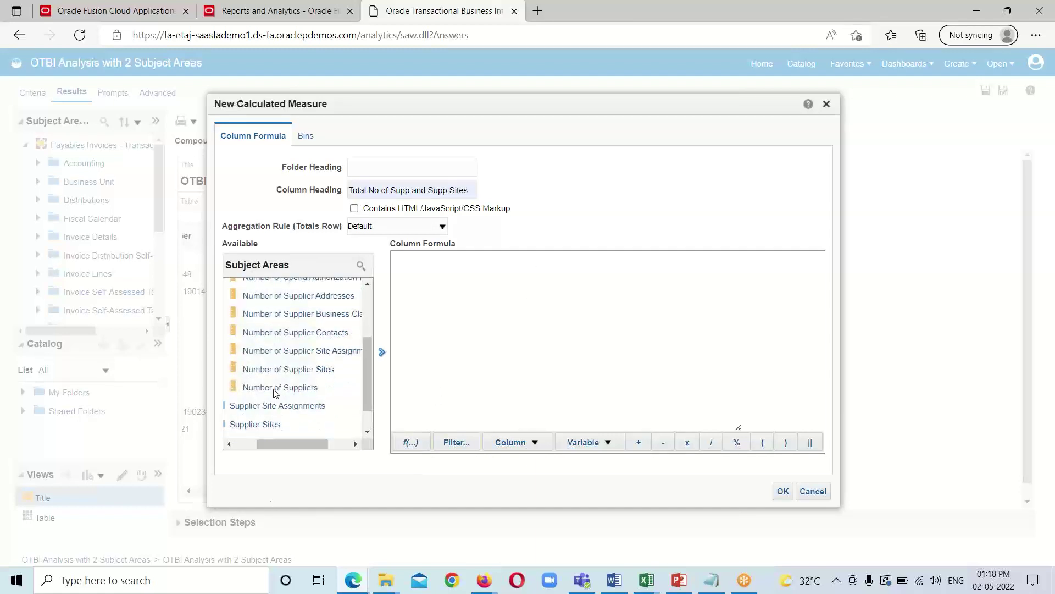
left_click(275, 388)
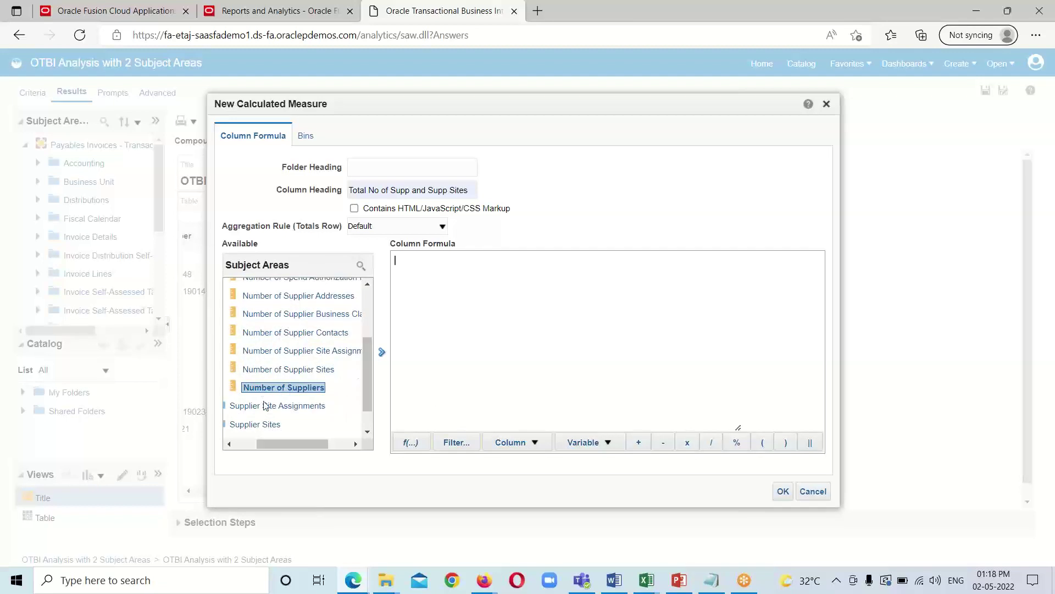
left_click(381, 354)
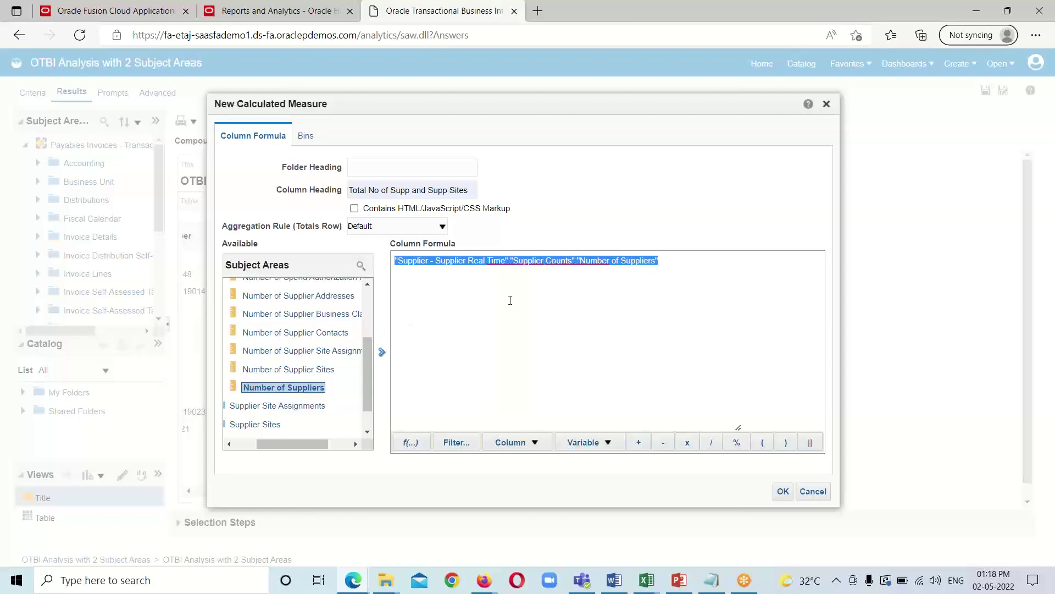
Extend the column formula with a plus sign and Number of Supplier Sites, and create the calculated measure.
left_click(665, 265)
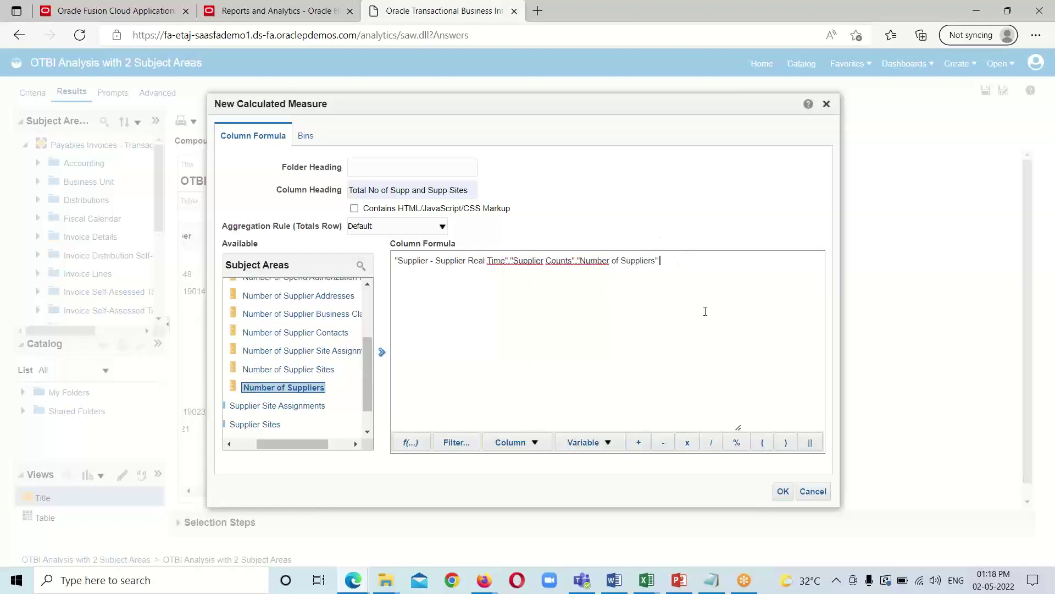
left_click(639, 444)
left_click(278, 370)
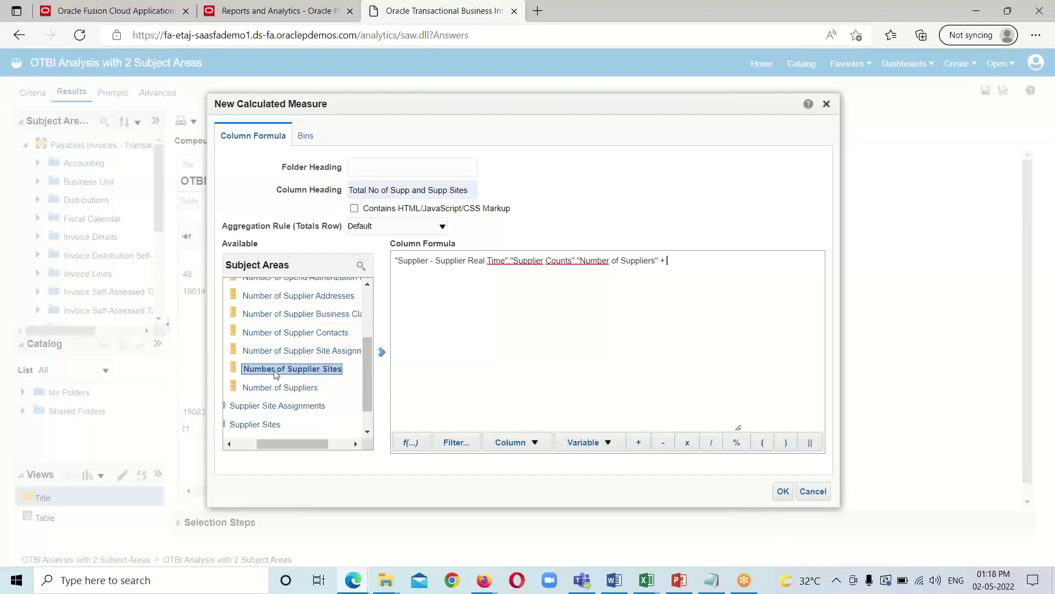
left_click(383, 354)
left_click(645, 309)
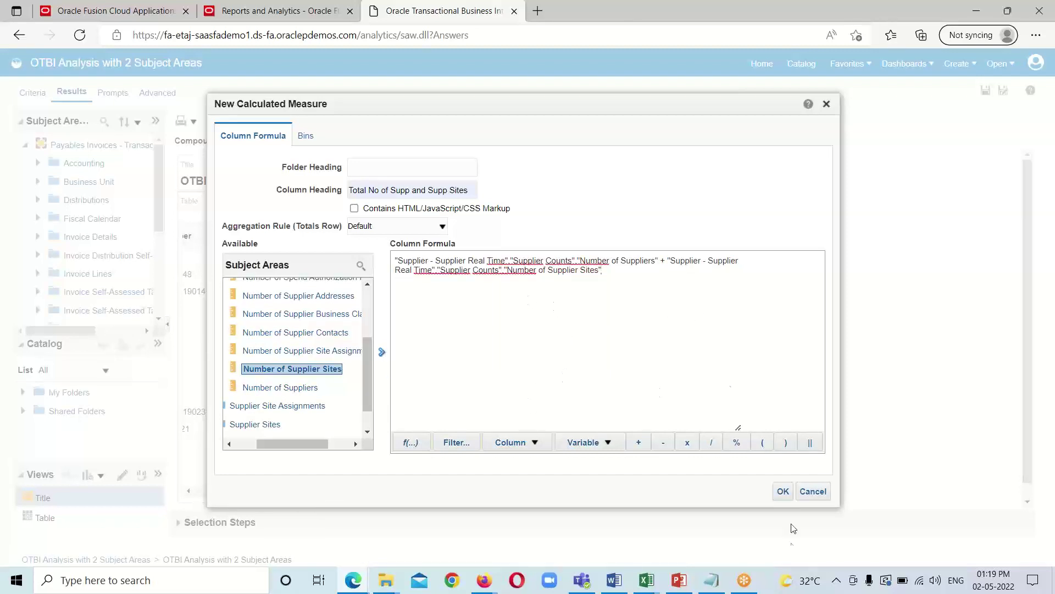
left_click(784, 491)
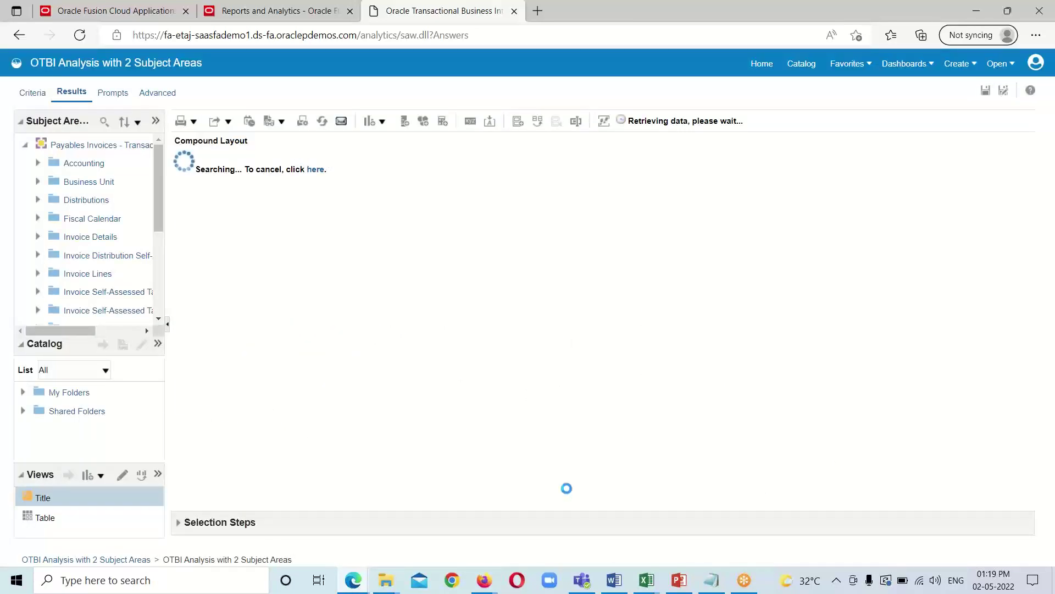
Compare the Total No of Supp and Supp Sites column with the supplier counts, and review the invoice columns and the two subject areas.
left_click_drag(513, 489, 605, 490)
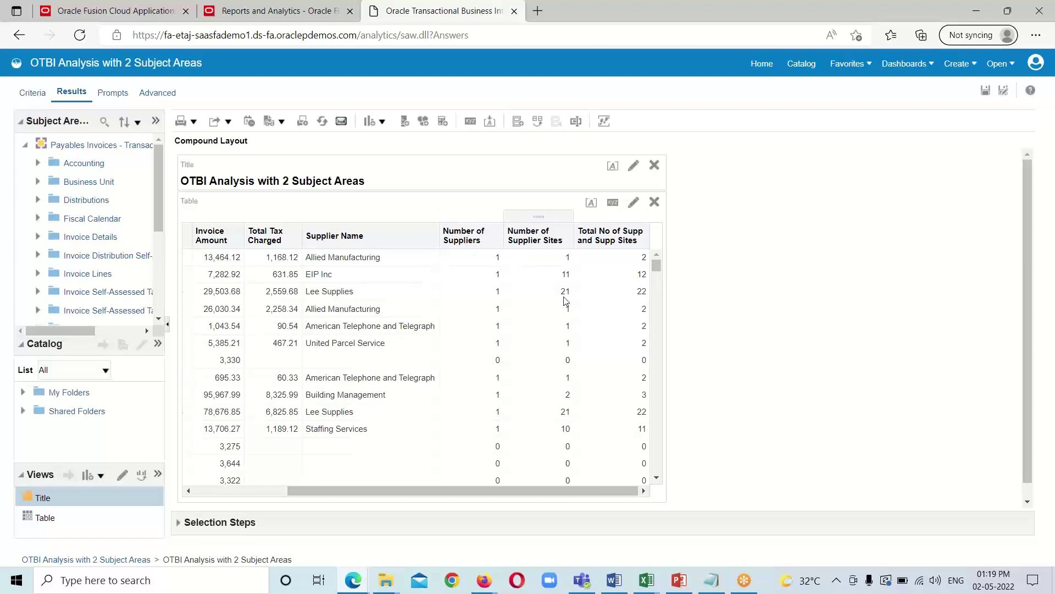
left_click_drag(540, 489, 486, 497)
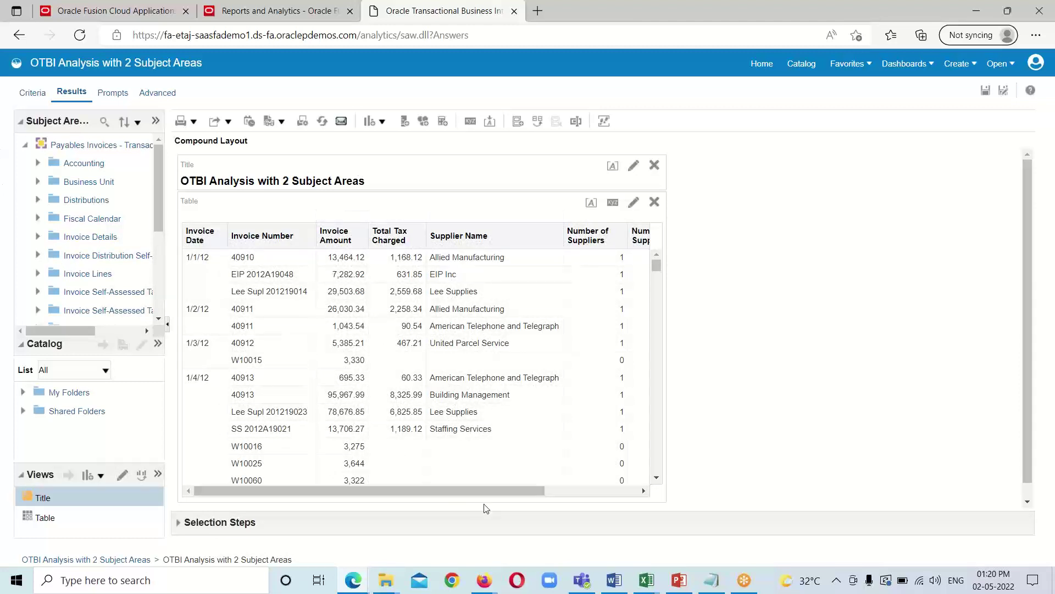
mouse_move(516, 493)
left_mouse_down()
mouse_move(605, 498)
mouse_move(529, 487)
left_mouse_up()
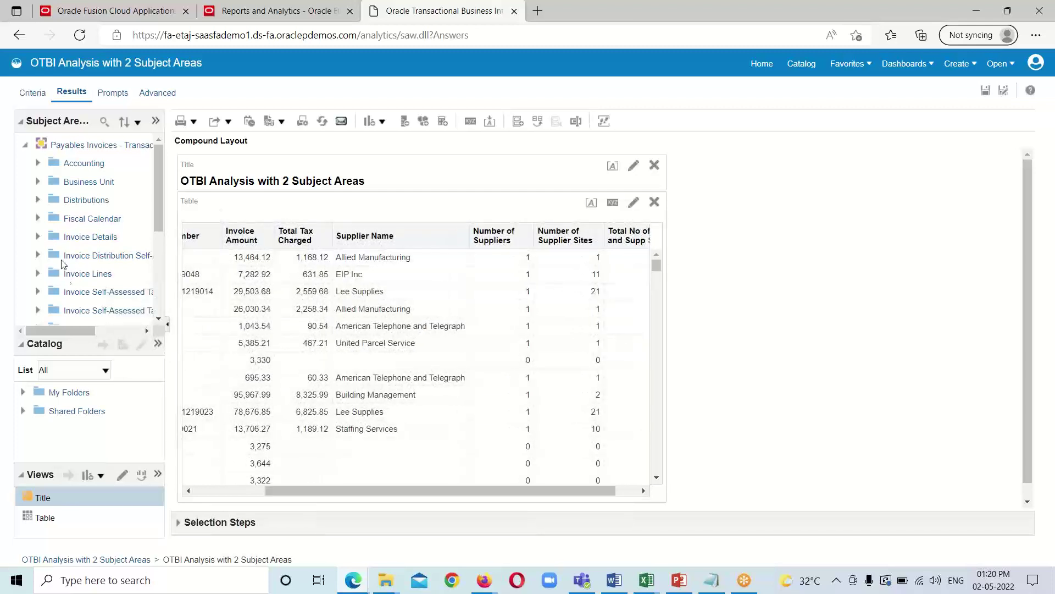
left_click(25, 145)
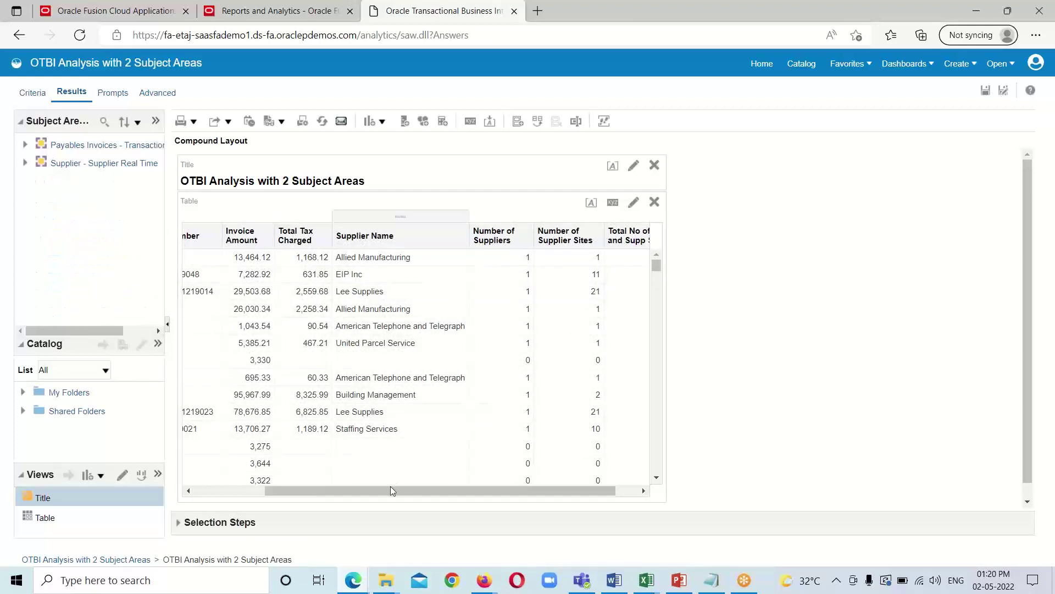
left_click_drag(391, 488, 374, 489)
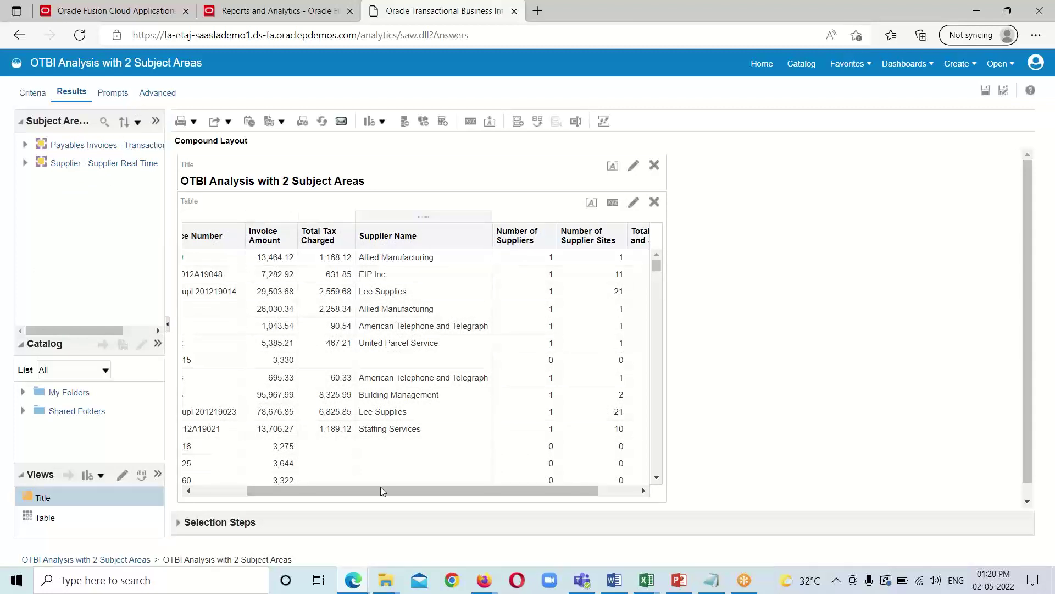
left_click_drag(380, 487, 256, 490)
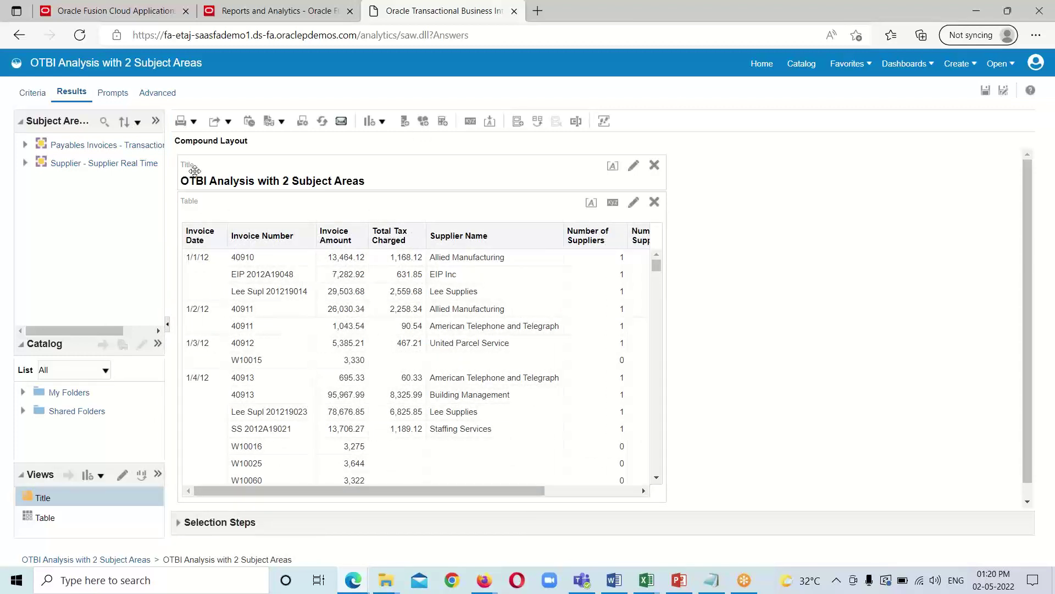
Start another calculated measure in the analysis and activate its column heading for entry.
left_click(405, 126)
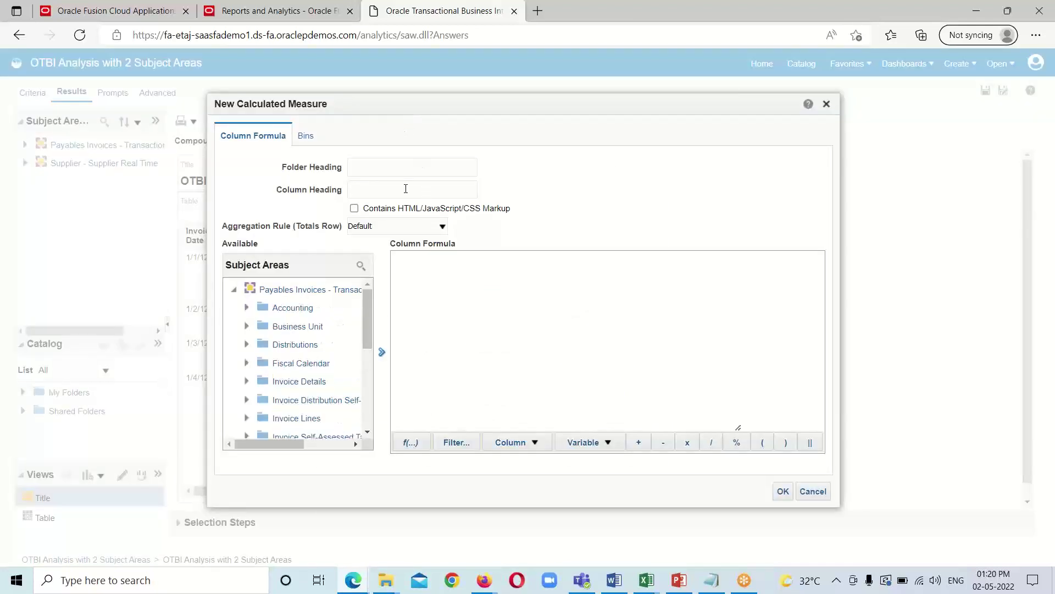
left_click(405, 188)
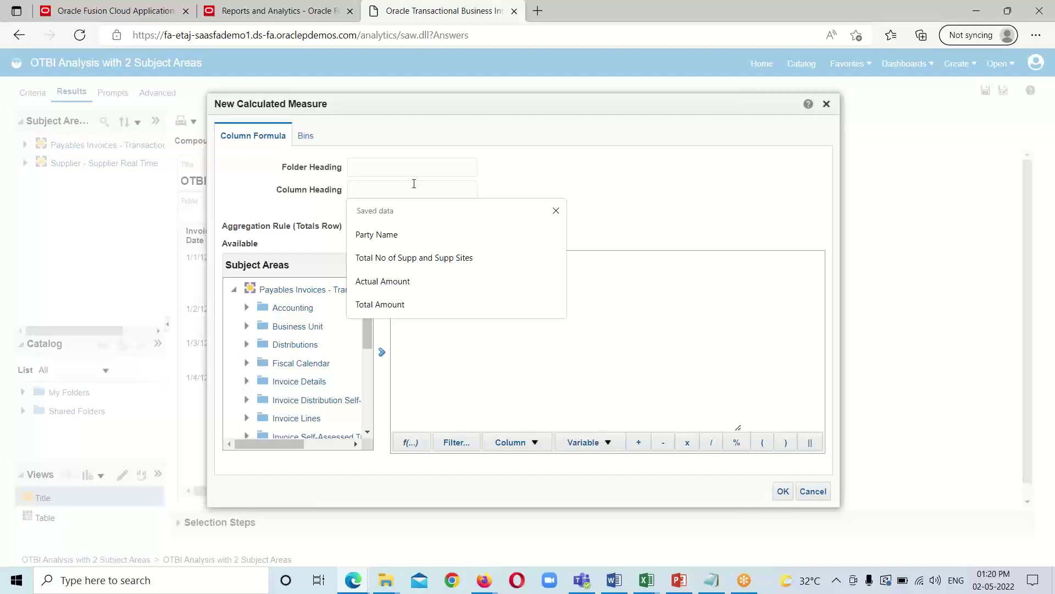
type("Total")
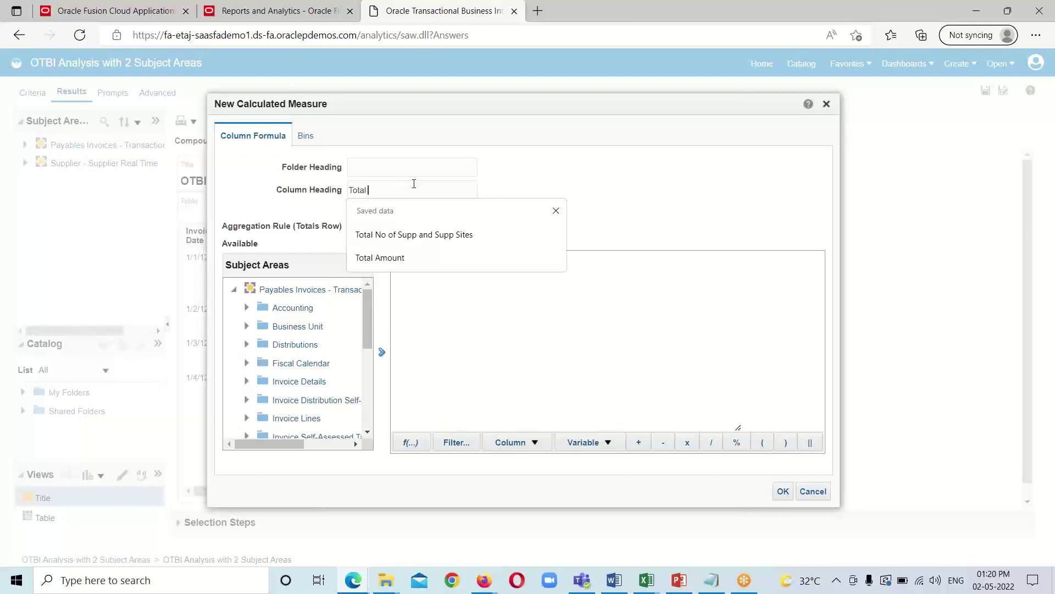
type(" Amount")
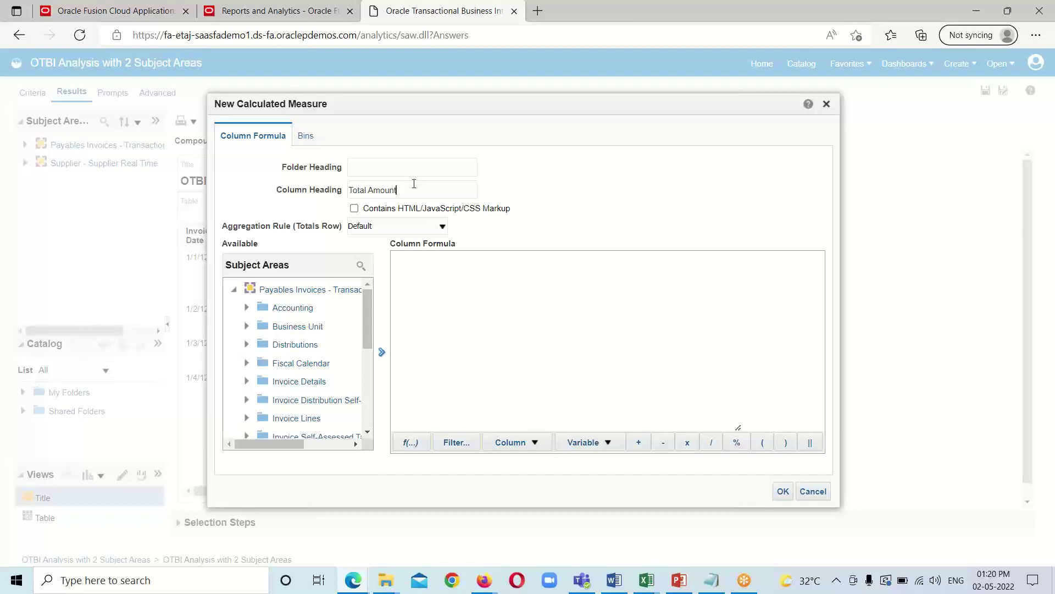
key("BackSpace")
key("BackSpace")
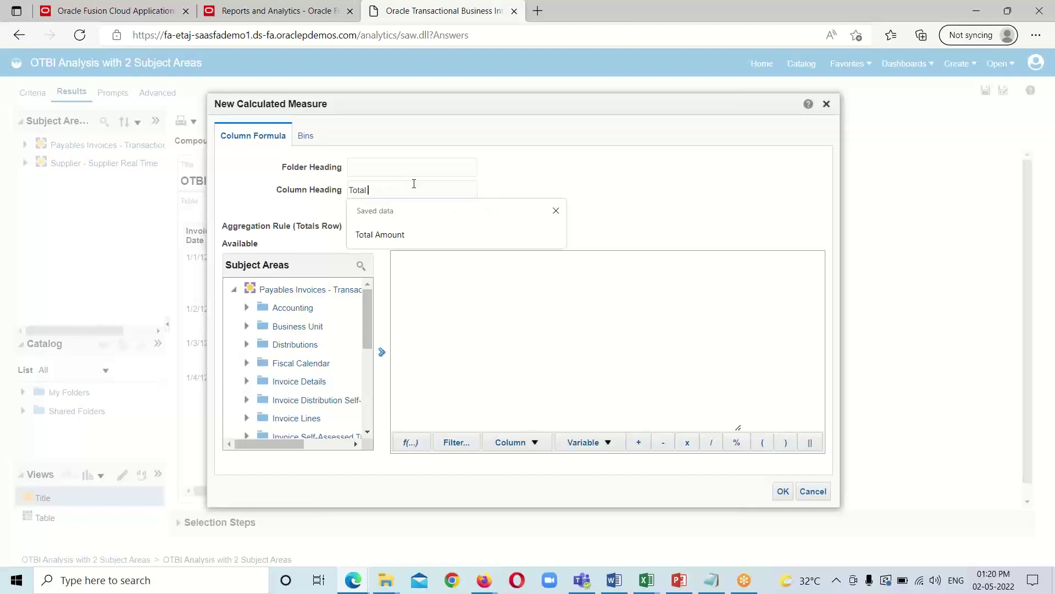
key("BackSpace")
key("BackSpace")
key("BackSpace")
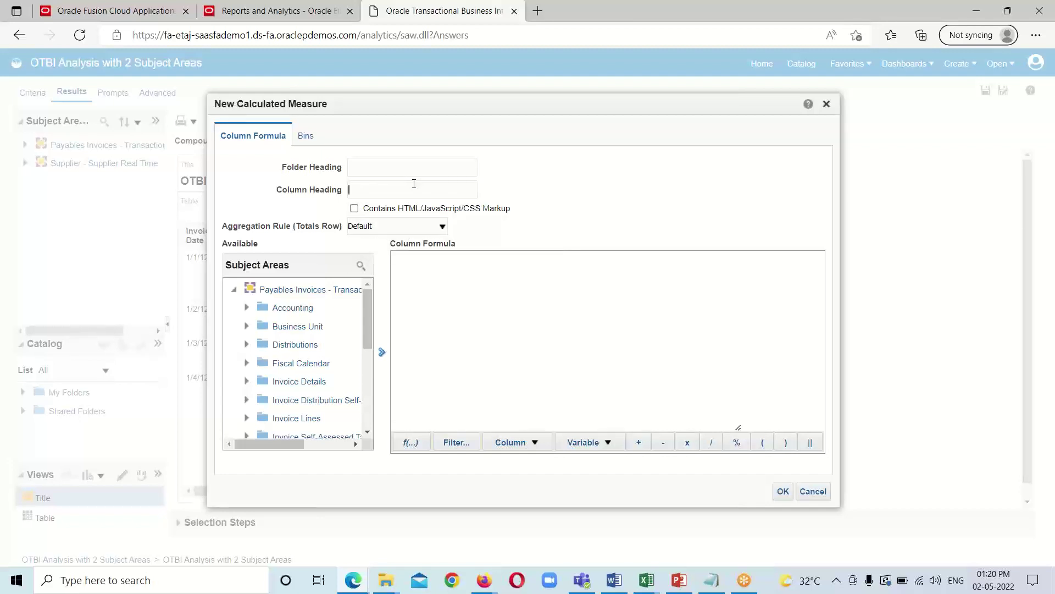
type("a")
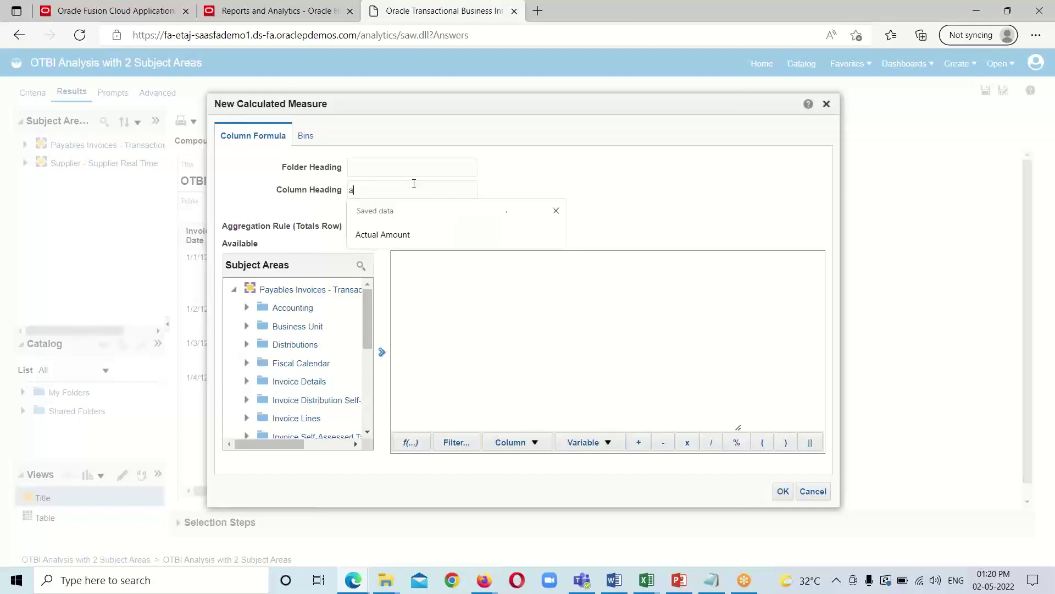
key("BackSpace")
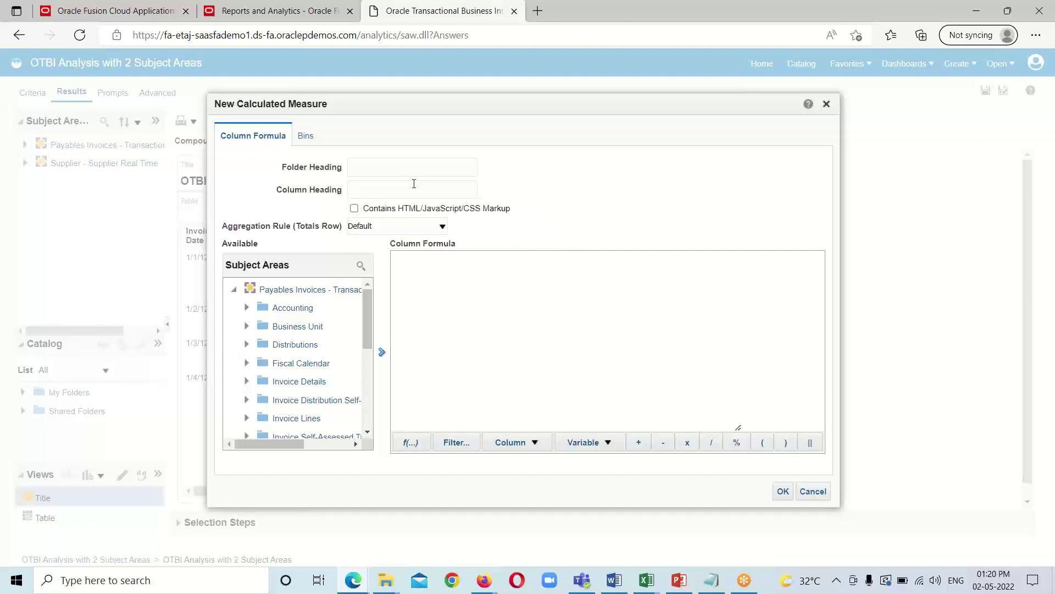
Set the new calculated measure's column heading to Actual Amount.
type("Ac")
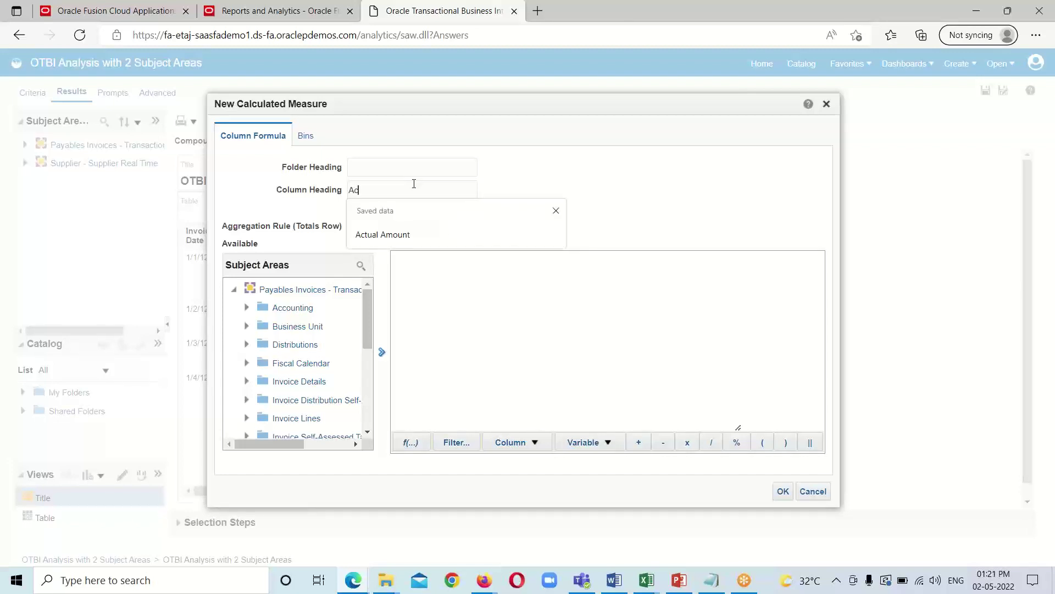
type("tus")
type("l")
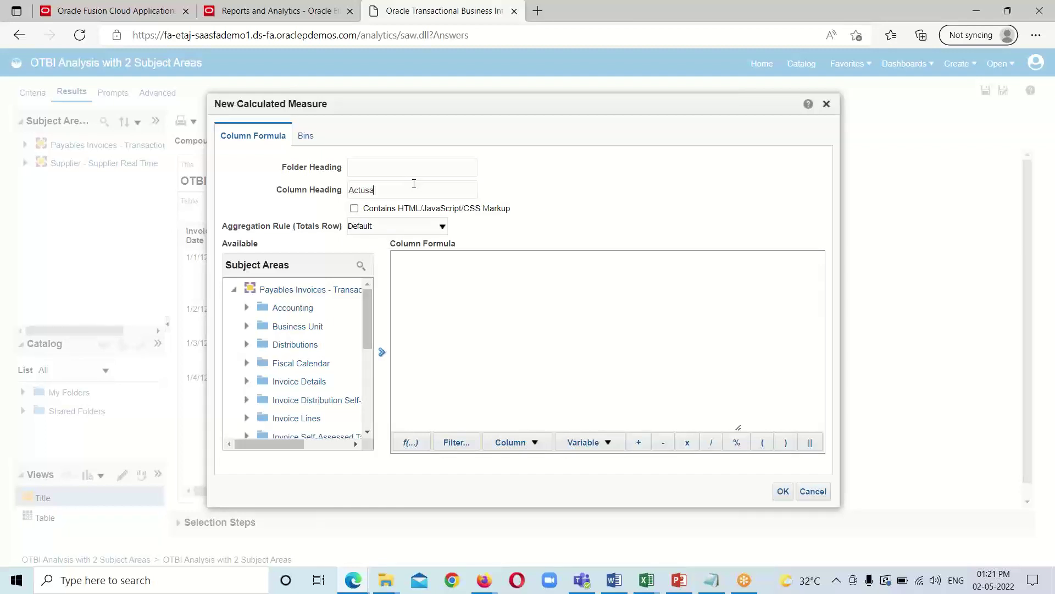
key("BackSpace")
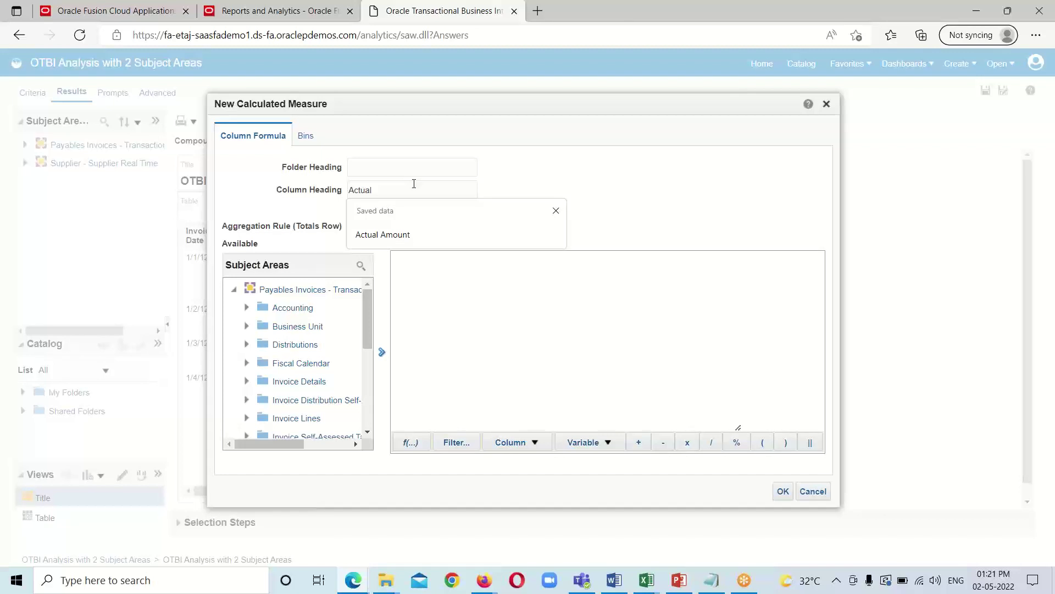
left_click(383, 234)
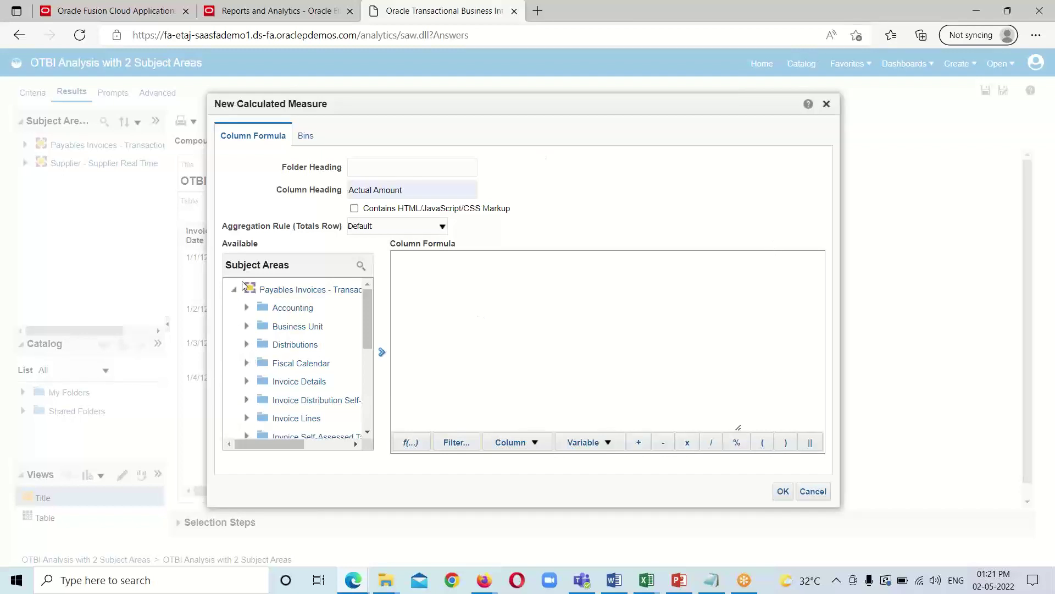
Insert Invoice Amount from the Invoice Amounts folder under Invoice Details of the Payables Invoices subject area into the column formula.
scroll(283, 374, "down", 1)
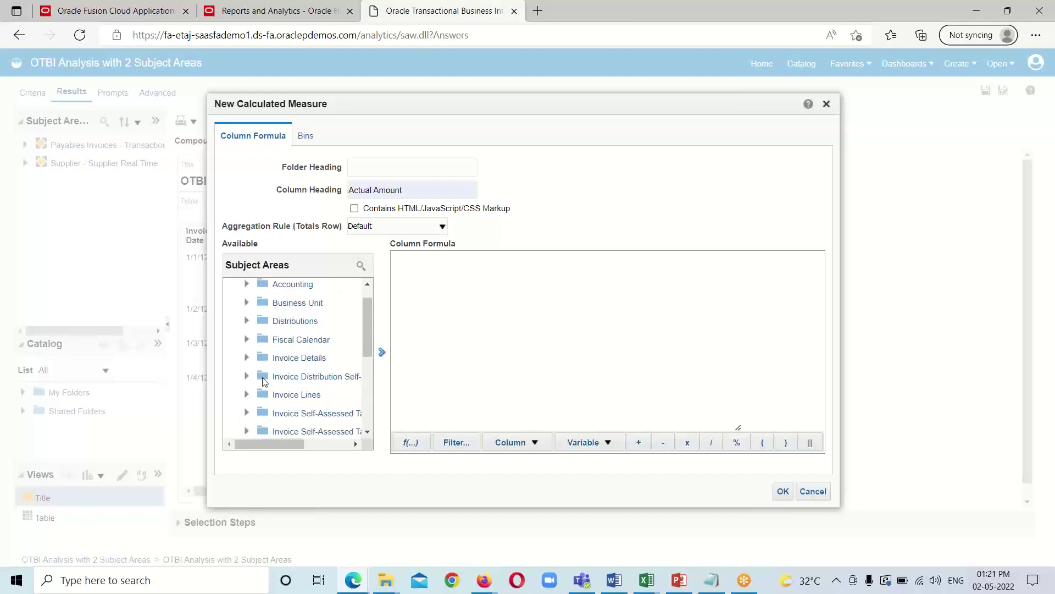
left_click(247, 358)
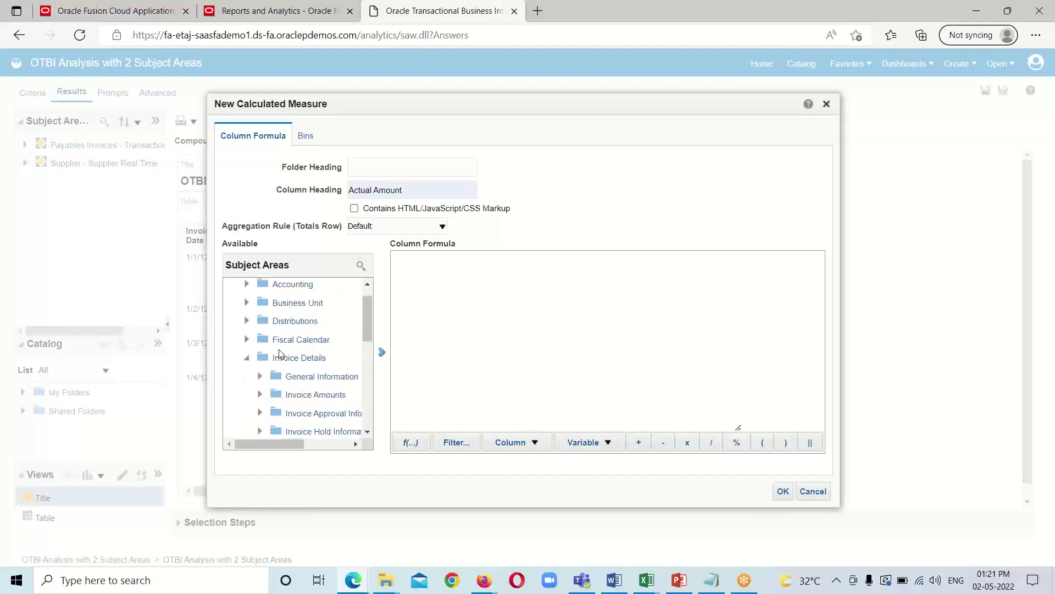
scroll(263, 374, "down", 1)
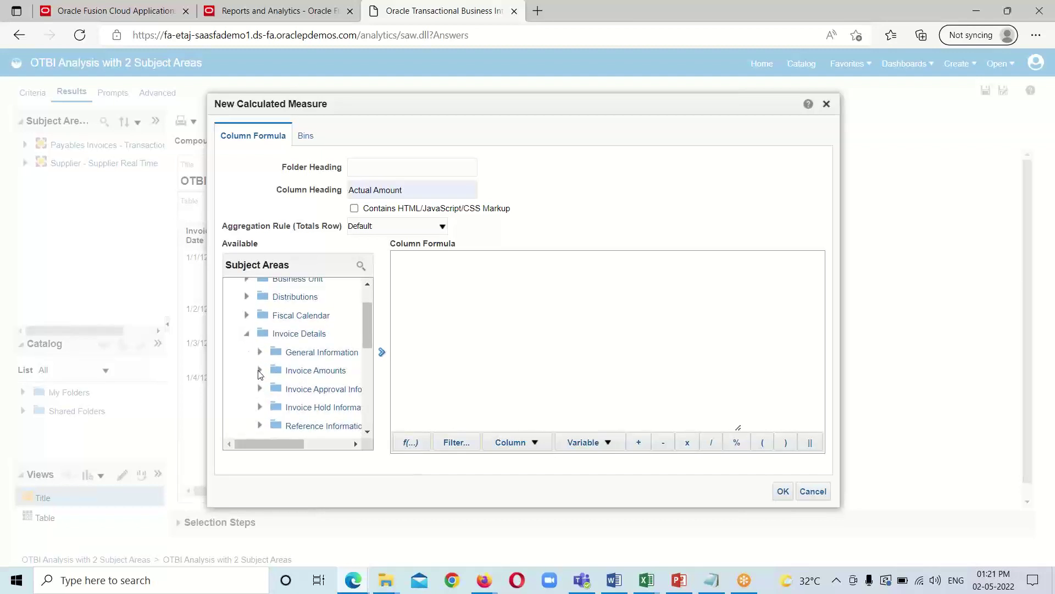
left_click(260, 371)
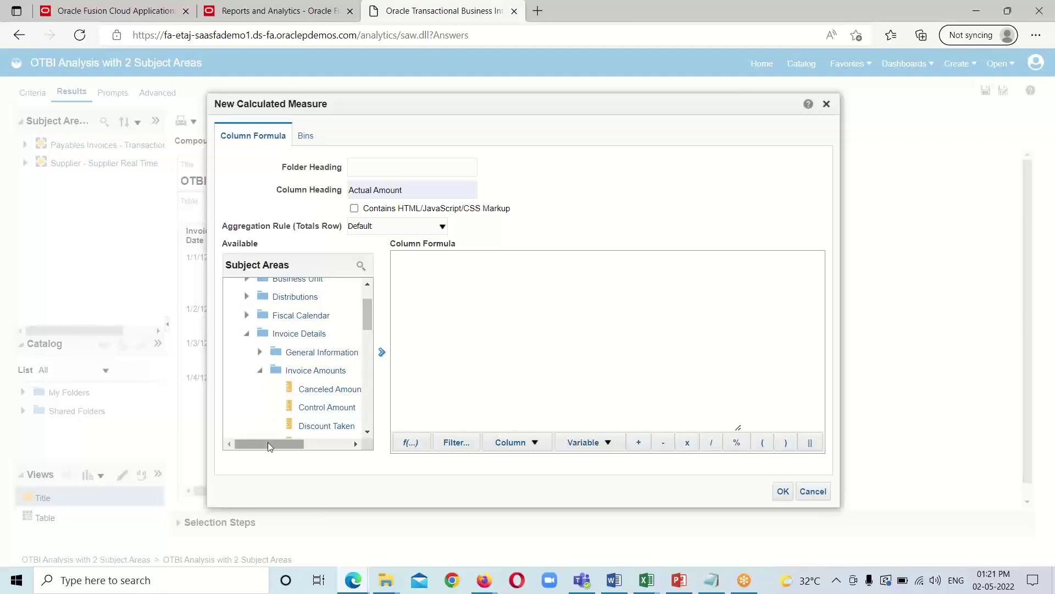
left_click_drag(268, 444, 279, 444)
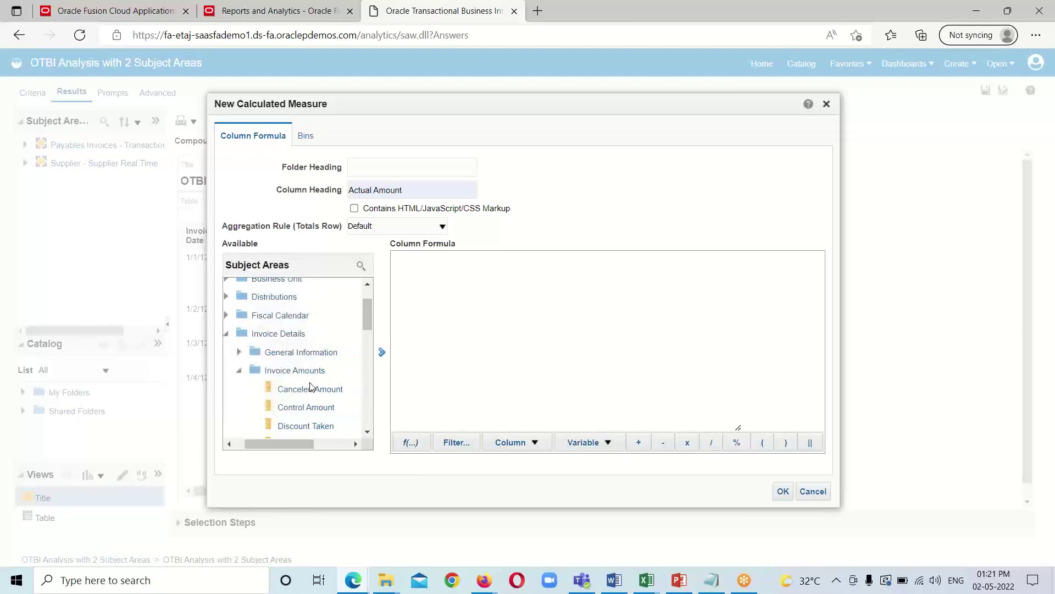
scroll(299, 389, "down", 2)
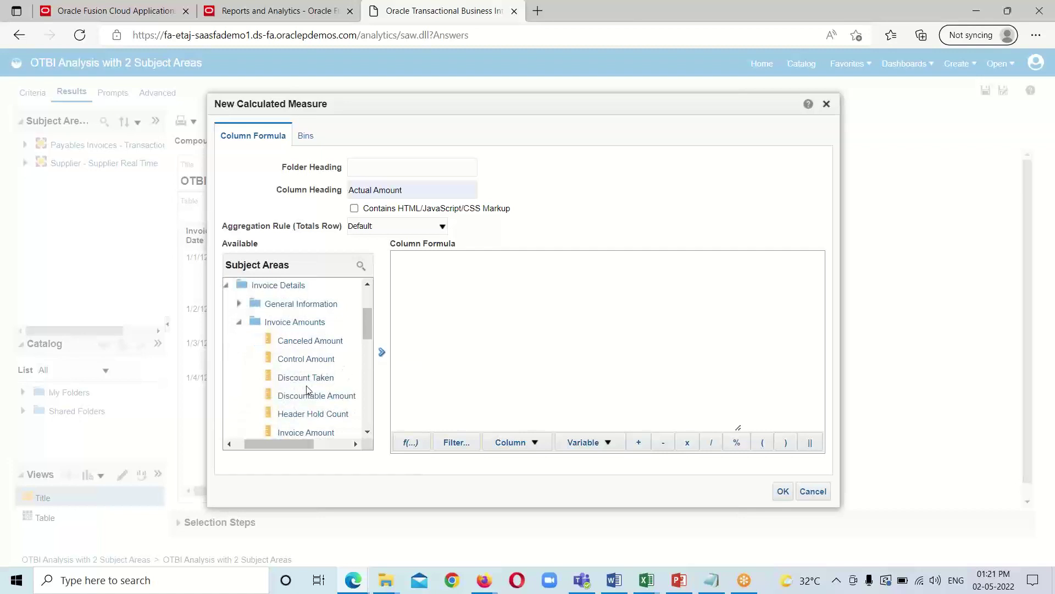
scroll(306, 389, "down", 5)
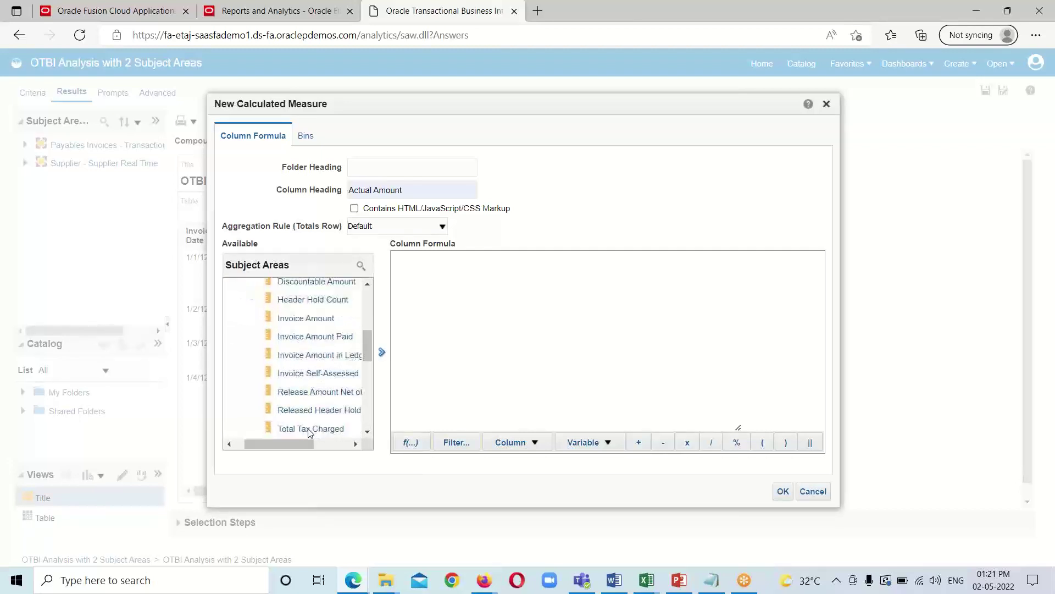
scroll(311, 424, "up", 2)
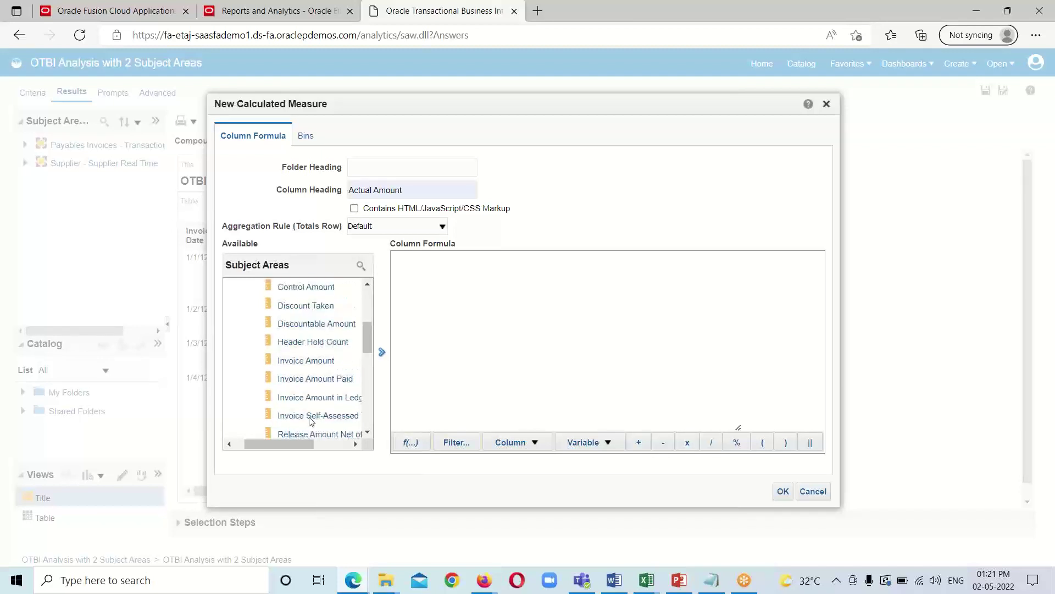
scroll(312, 421, "up", 1)
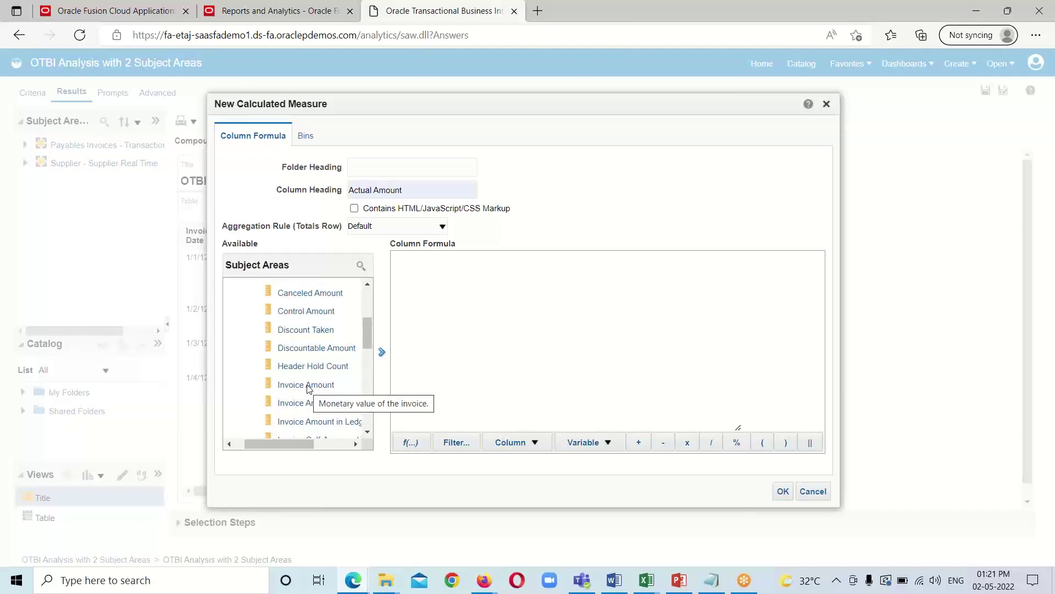
scroll(309, 389, "down", 4)
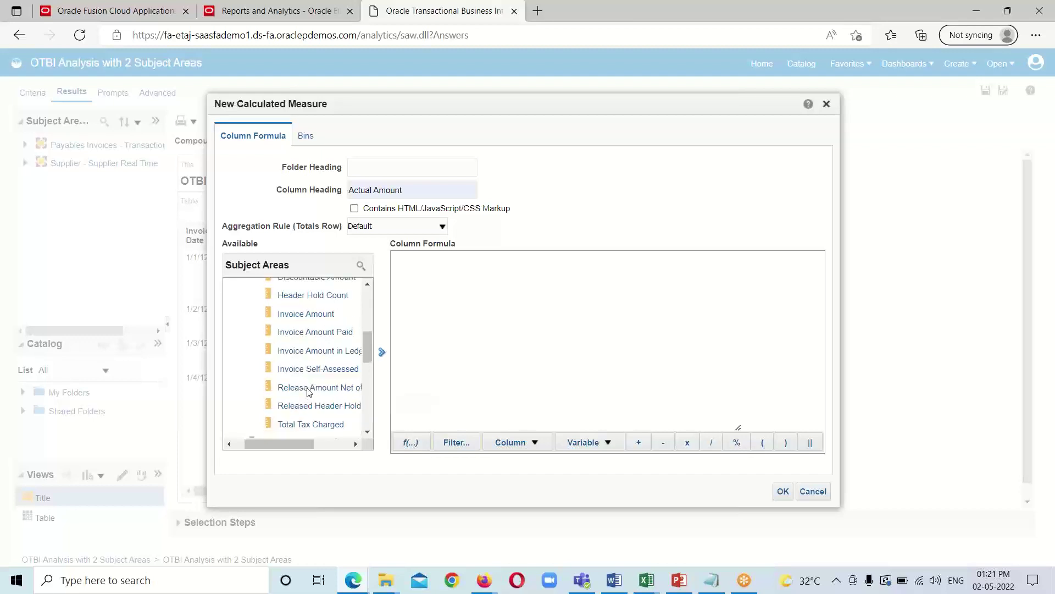
scroll(316, 397, "up", 2)
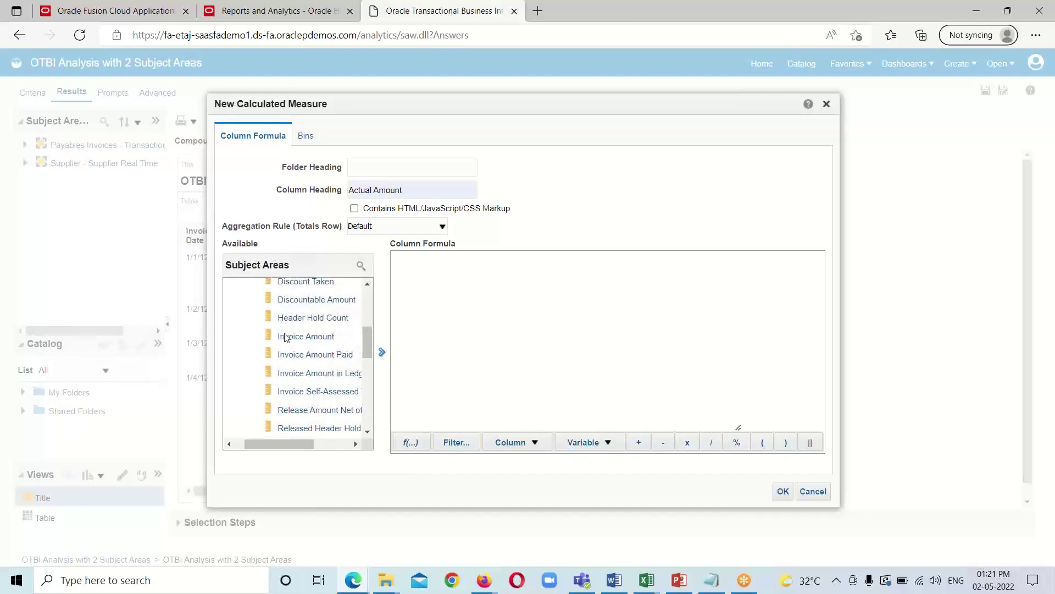
left_click(304, 340)
left_click(382, 352)
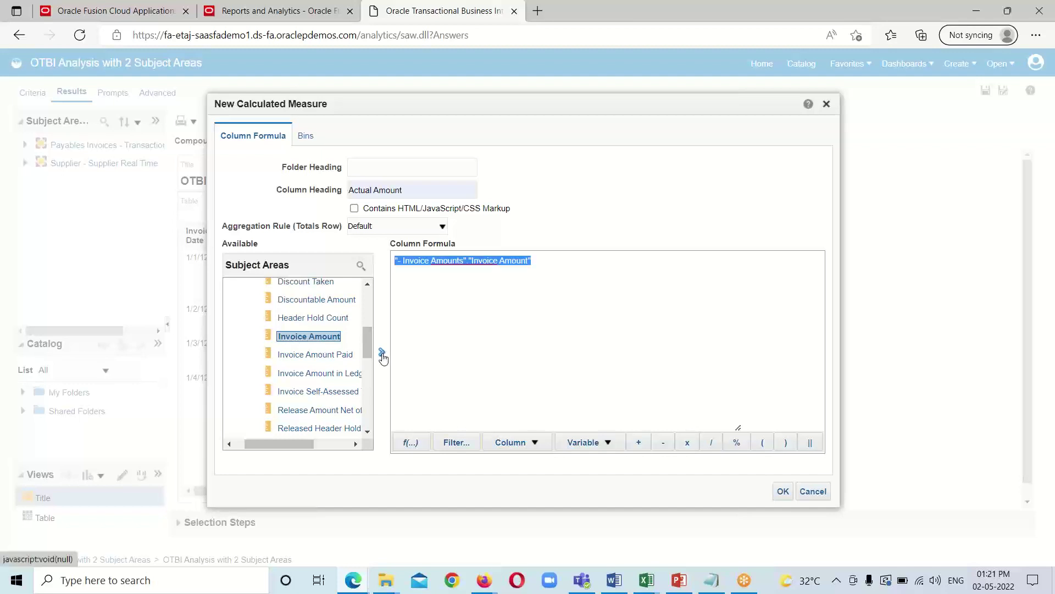
Extend the column formula with a minus sign and Total Tax Charged, and create the calculated measure.
left_click(553, 263)
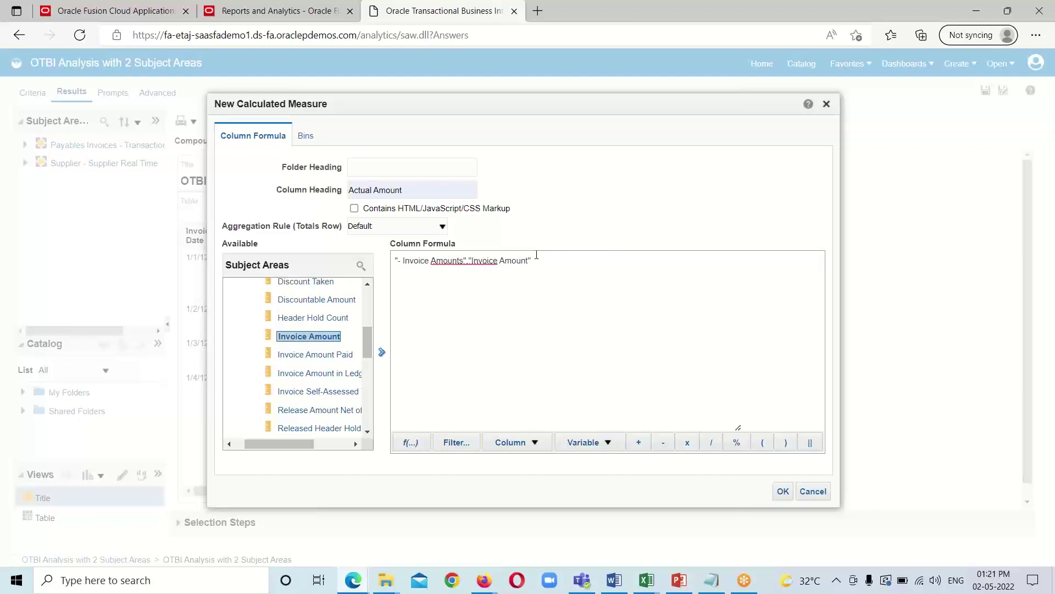
left_click(663, 443)
scroll(341, 387, "down", 2)
left_click(291, 376)
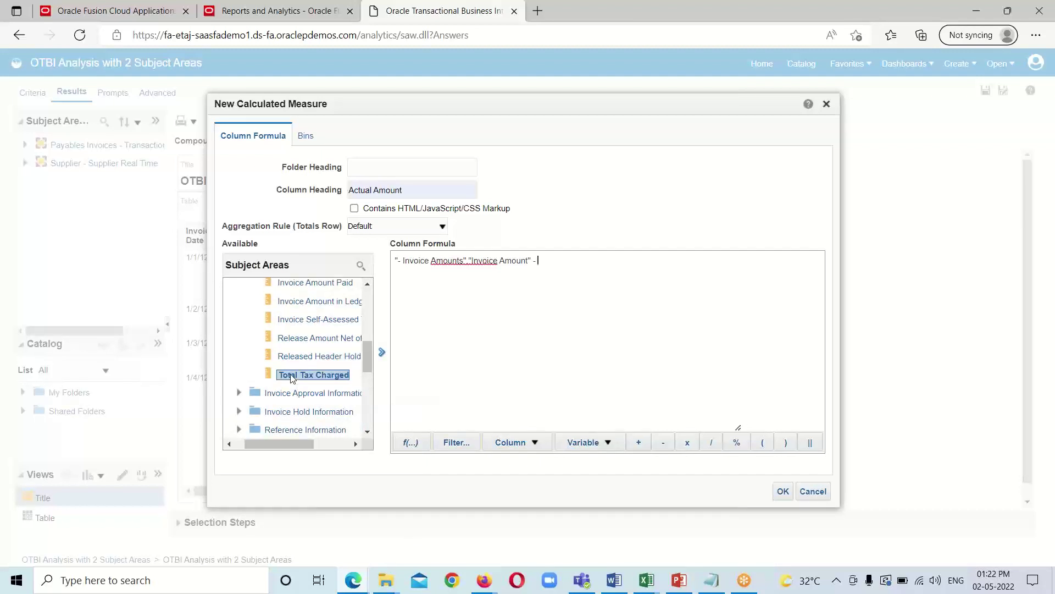
left_click(381, 355)
left_click(709, 264)
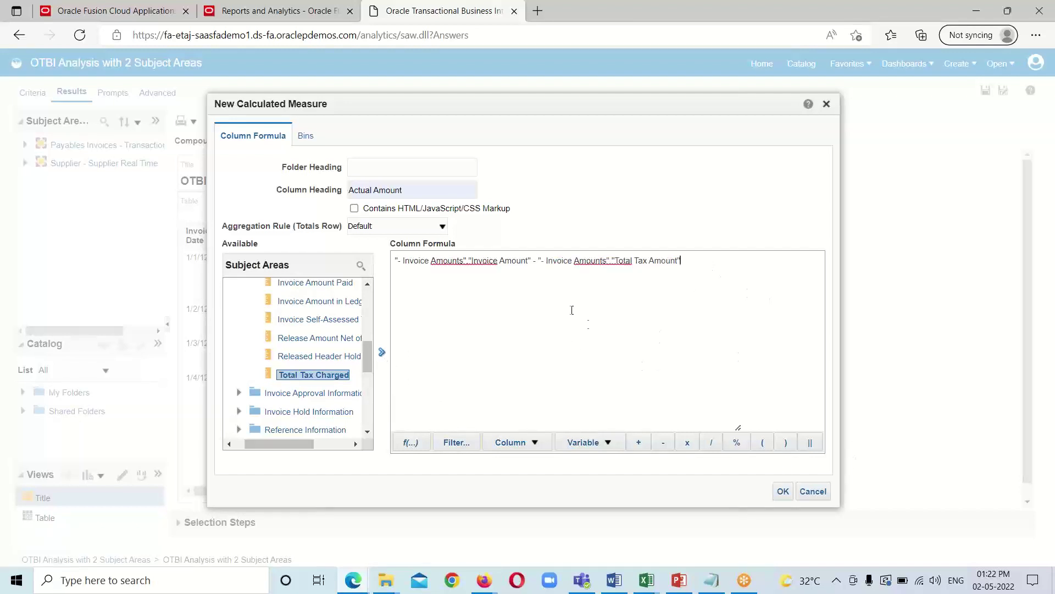
left_click(783, 491)
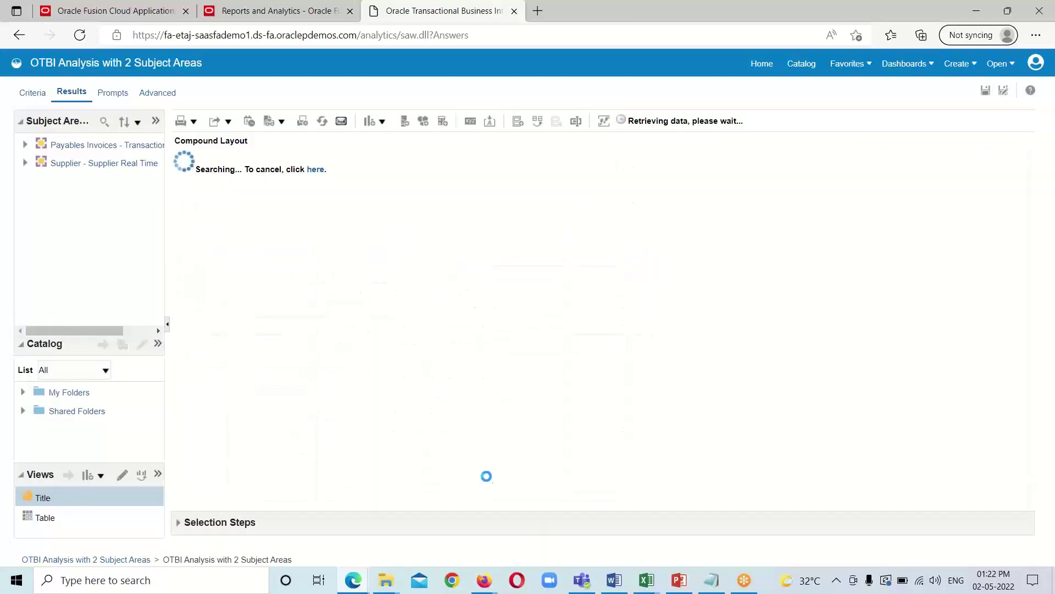
Save a copy of the analysis as OTBI Analysis with Calculated Fields in /Shared Folders/Custom/BI Analysis Editor.
left_click_drag(488, 490, 586, 495)
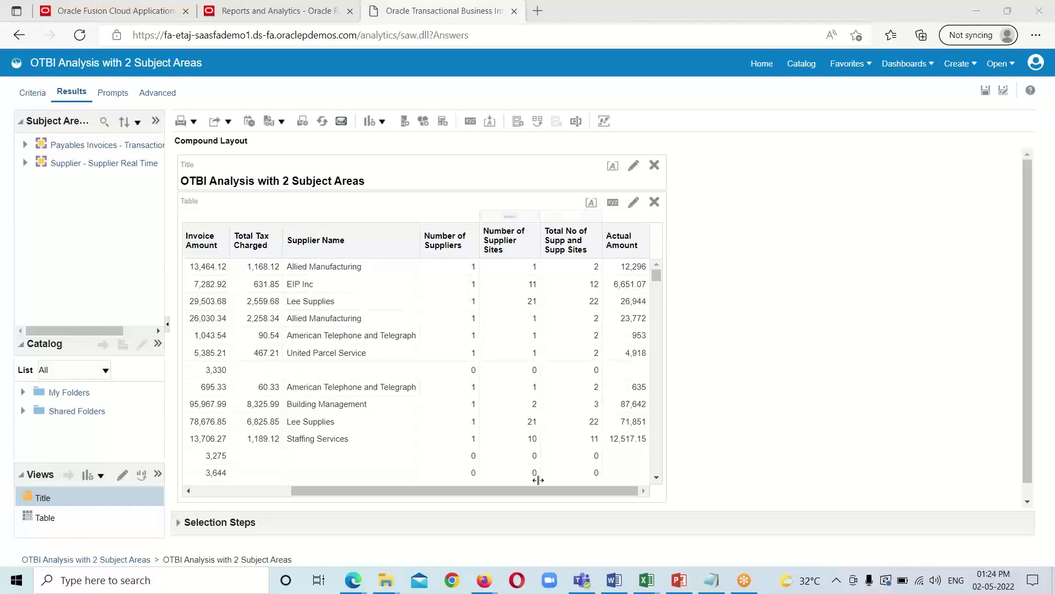
left_click_drag(519, 489, 420, 491)
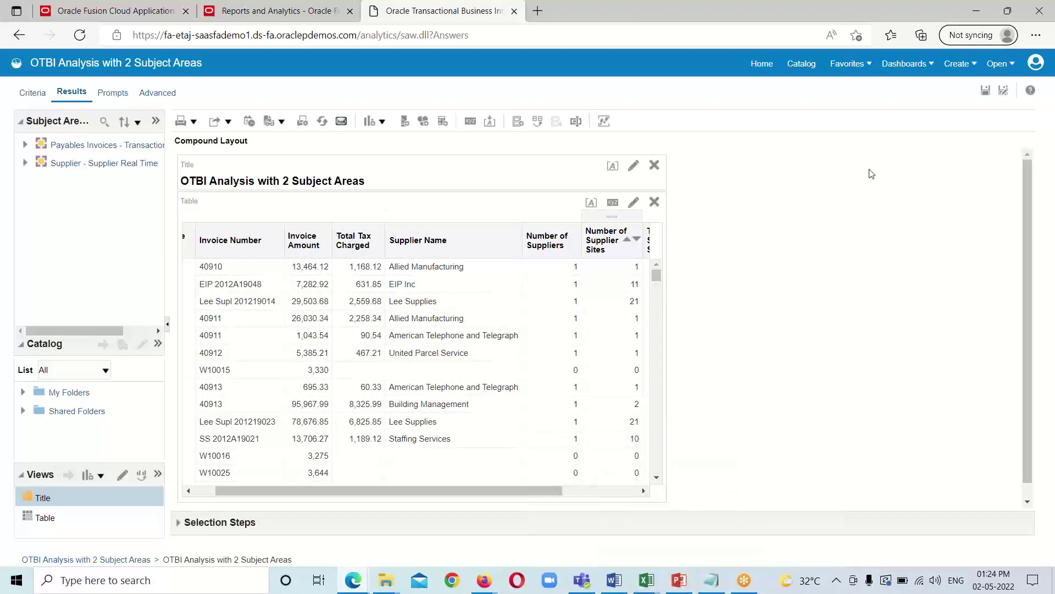
left_click(1003, 91)
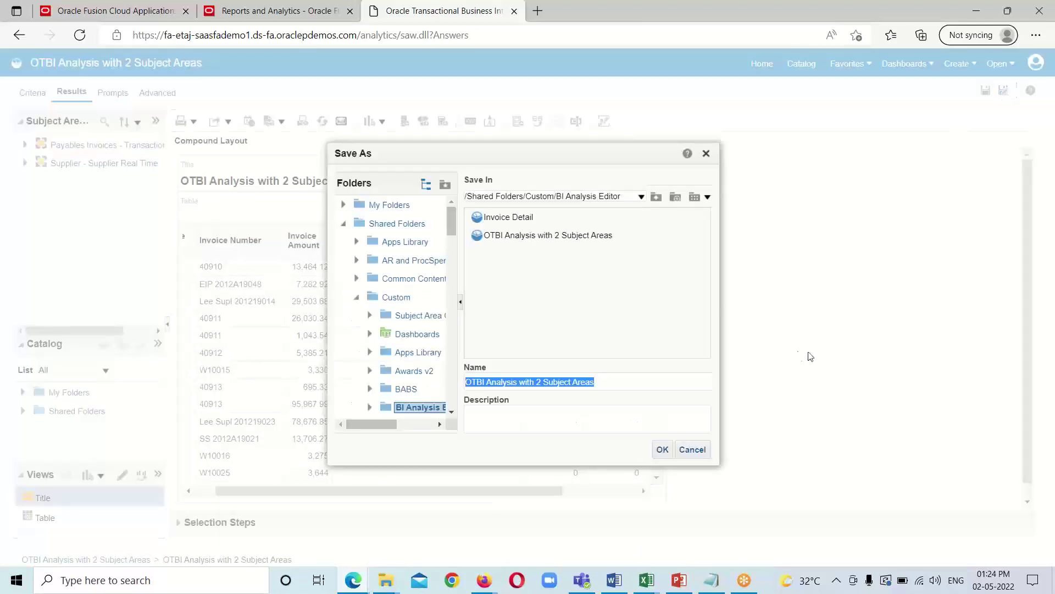
left_click(615, 381)
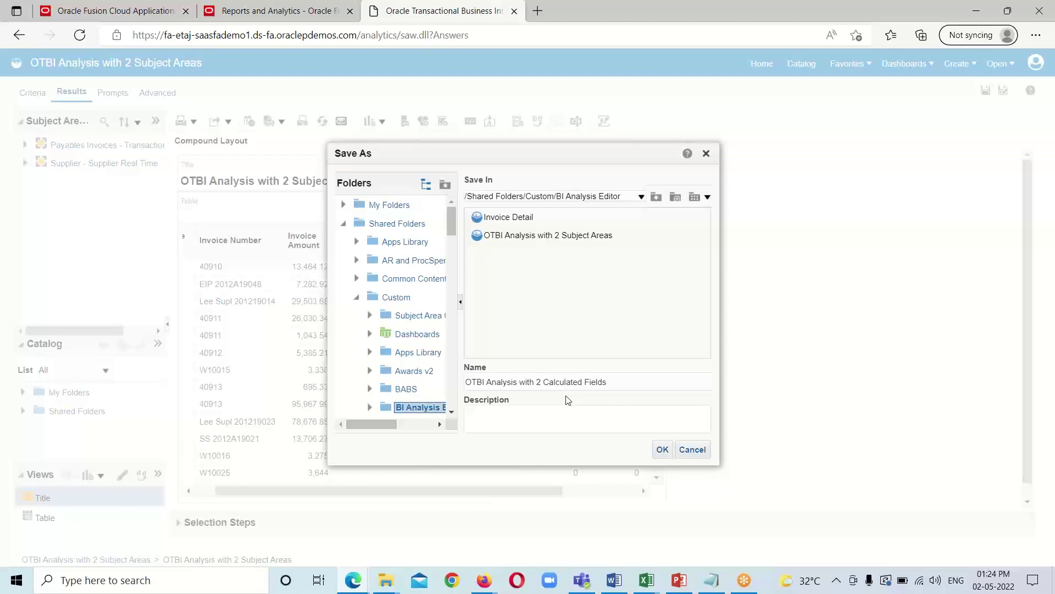
key("BackSpace")
key("BackSpace")
key("BackSpace")
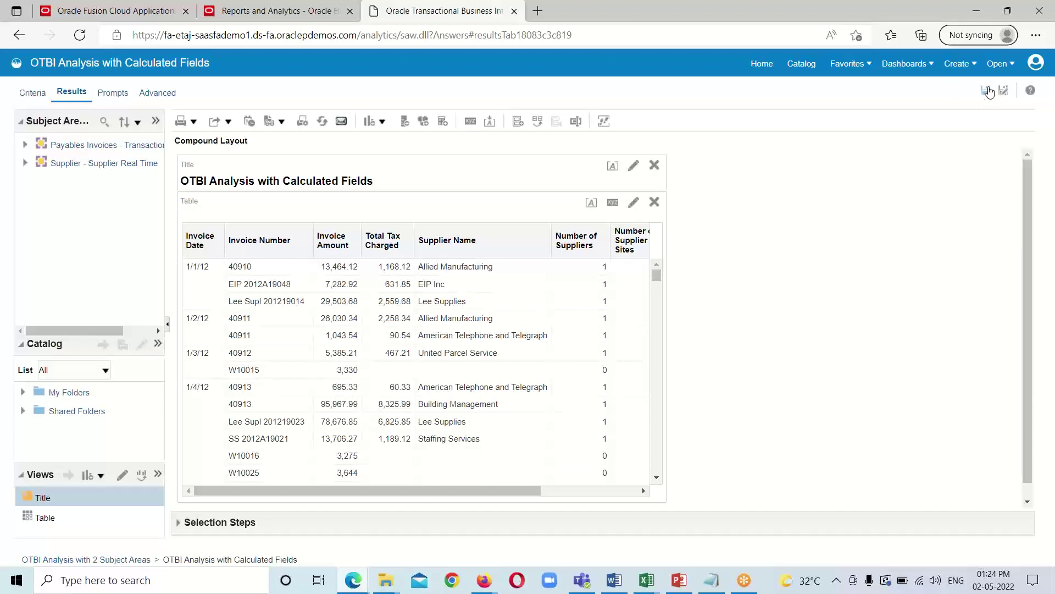
left_click(987, 97)
Open OTBI Analysis with Calculated Fields from the catalog and check its two calculated columns.
left_click(802, 65)
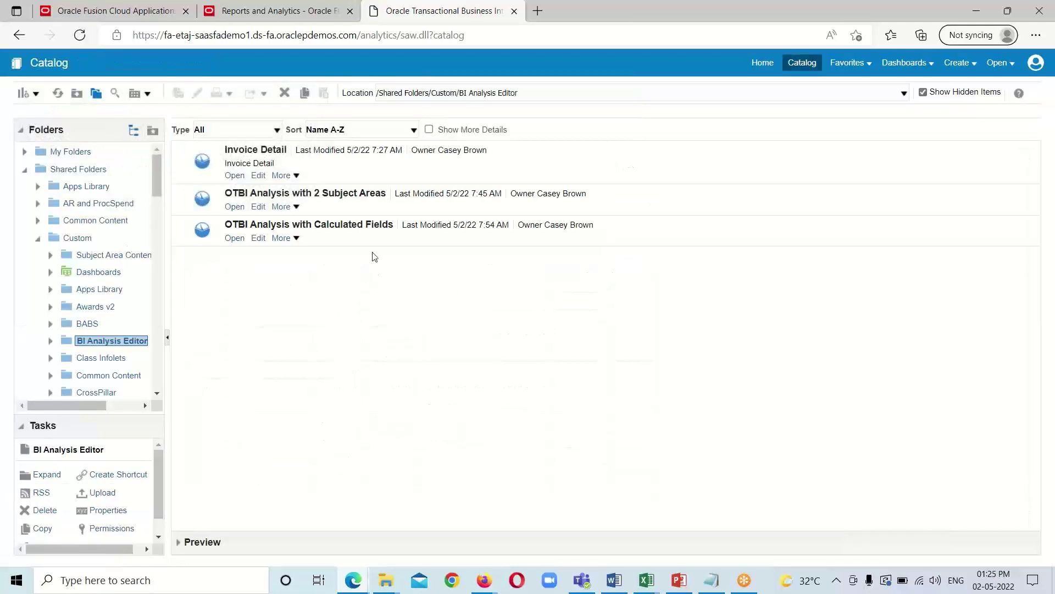
left_click(235, 238)
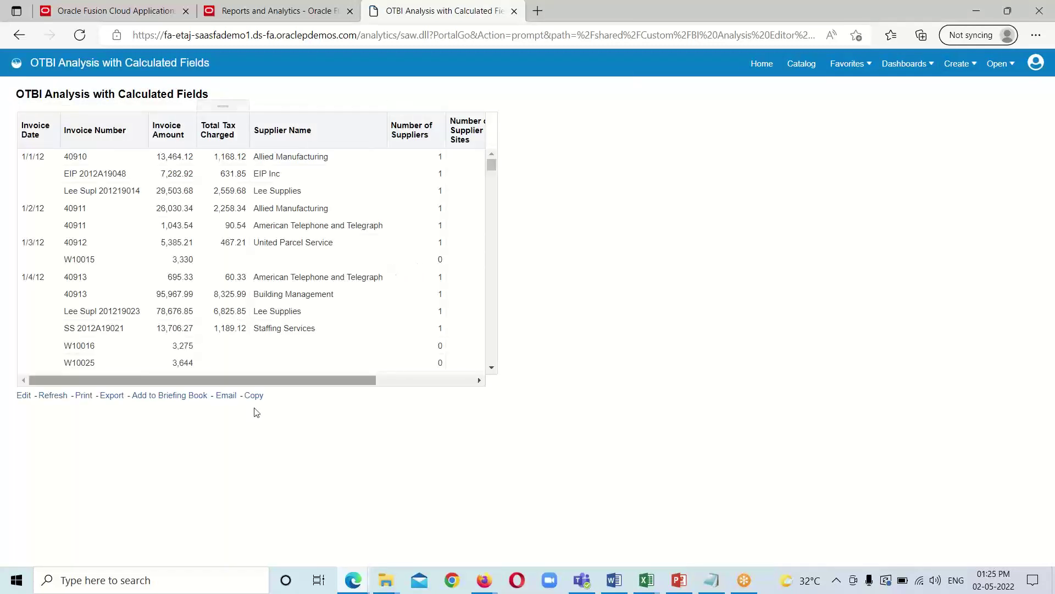
left_click_drag(219, 381, 341, 390)
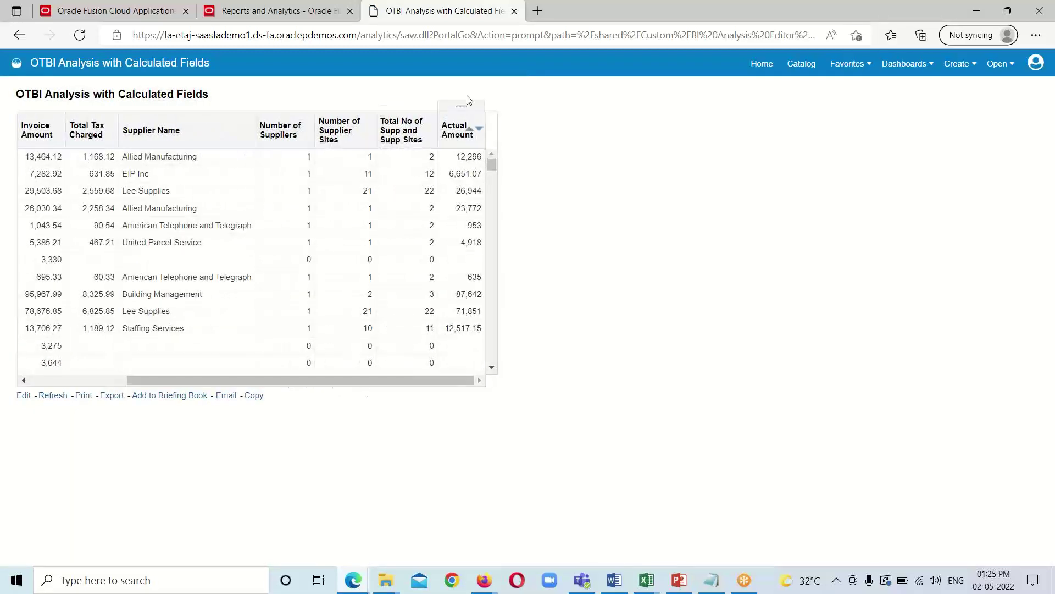